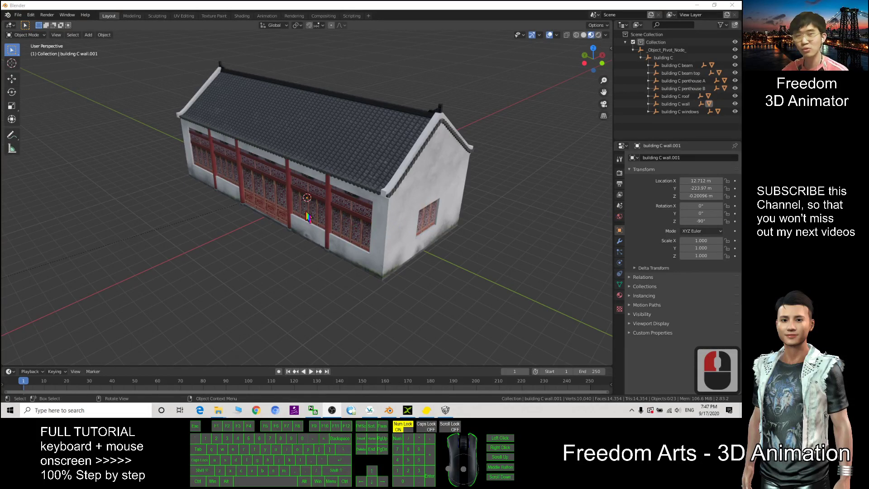
- Select all parts of the building model and switch to SMILE GAME BUILDER to view the START_4_2 map
{"action": "double_click", "coordinate": [483, 147]}
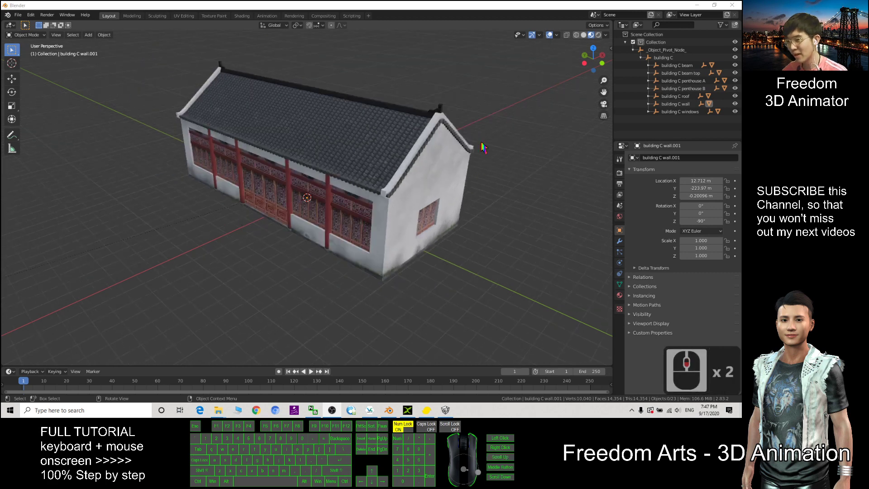
{"action": "left_click_drag", "start_coordinate": [156, 57], "coordinate": [534, 278]}
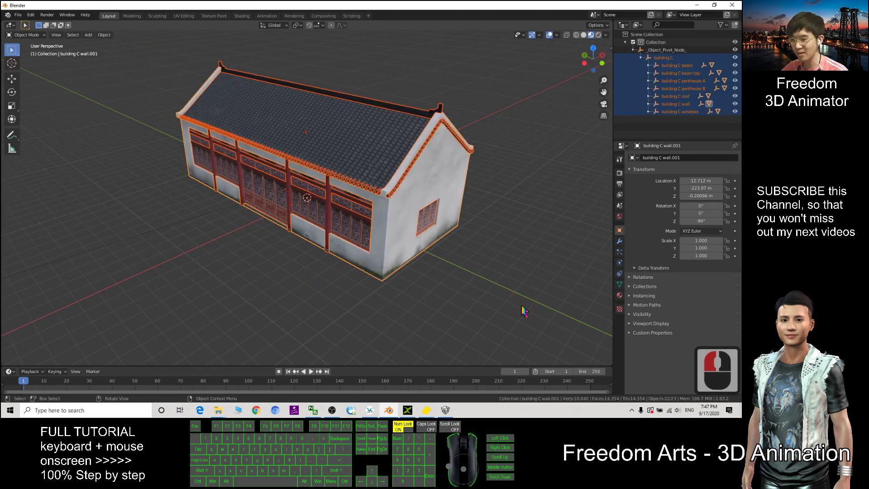
{"action": "left_click", "coordinate": [446, 410]}
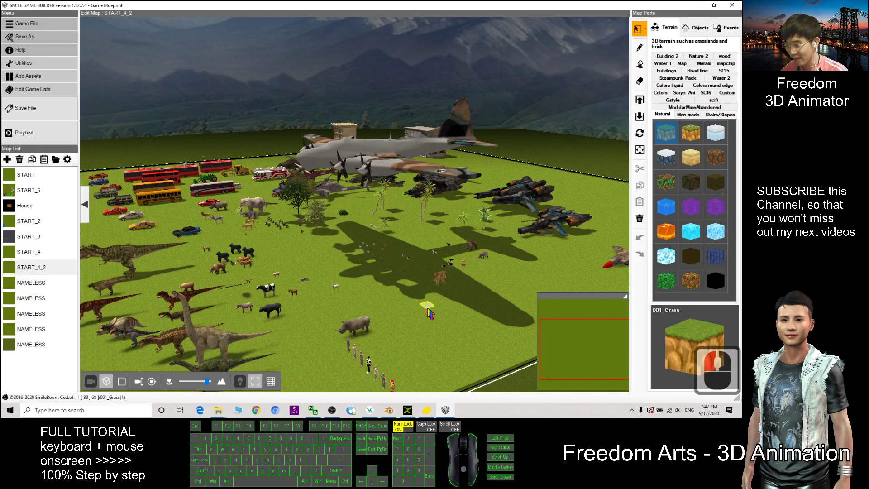
{"action": "scroll", "coordinate": [400, 358], "scroll_direction": "up", "scroll_amount": 3}
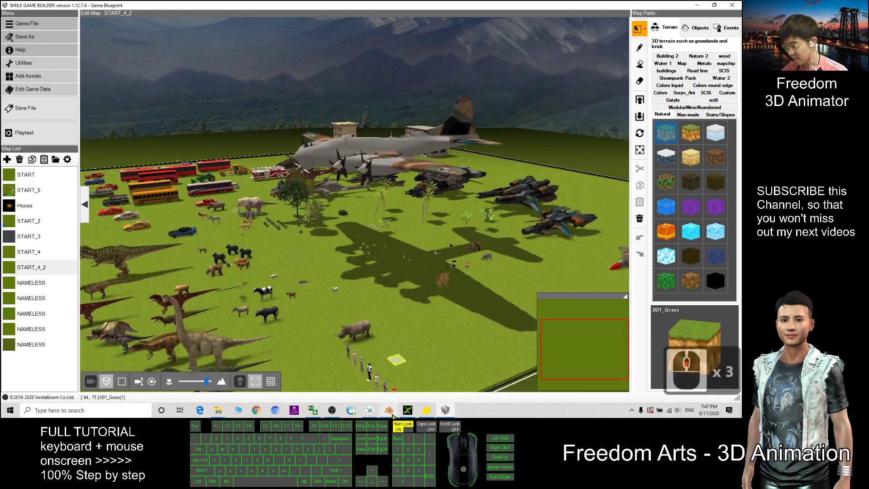
- Switch back to Blender and box-select every part of the building model
{"action": "left_click", "coordinate": [389, 410]}
{"action": "scroll", "coordinate": [203, 92], "scroll_direction": "up", "scroll_amount": 2}
{"action": "scroll", "coordinate": [202, 93], "scroll_direction": "down", "scroll_amount": 3}
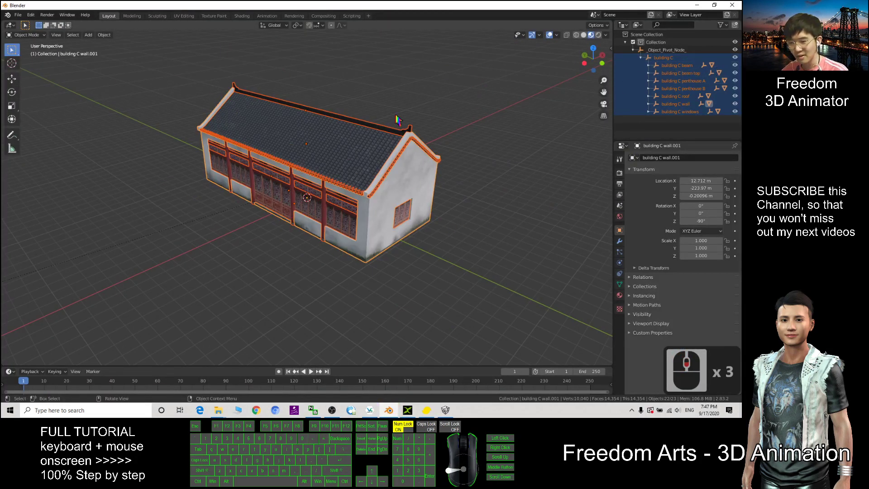
{"action": "left_click_drag", "start_coordinate": [160, 62], "coordinate": [477, 277]}
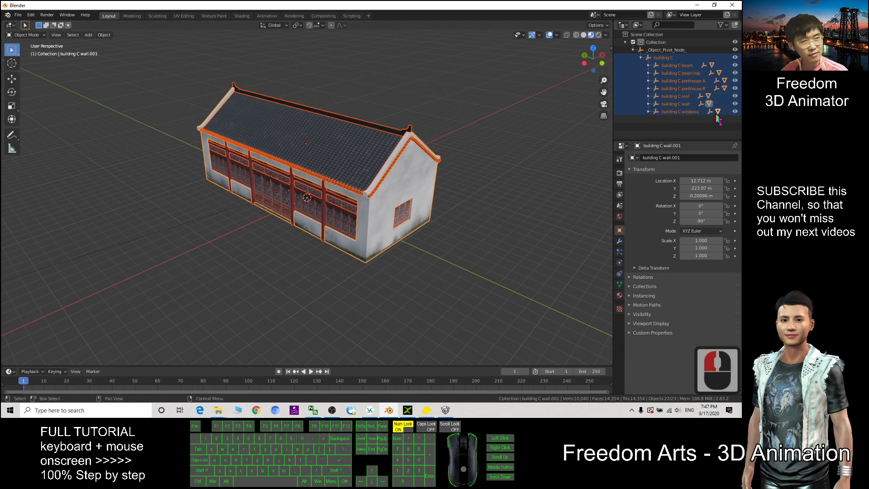
- Open the UV Editing workspace and display the building C beam top_Diffuse and building C beam_Diffuse textures
{"action": "left_click", "coordinate": [183, 16]}
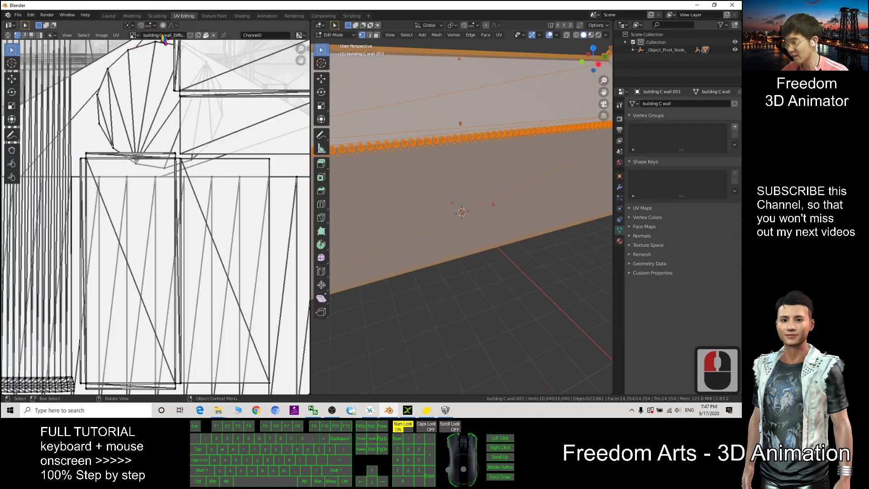
{"action": "left_click", "coordinate": [134, 35]}
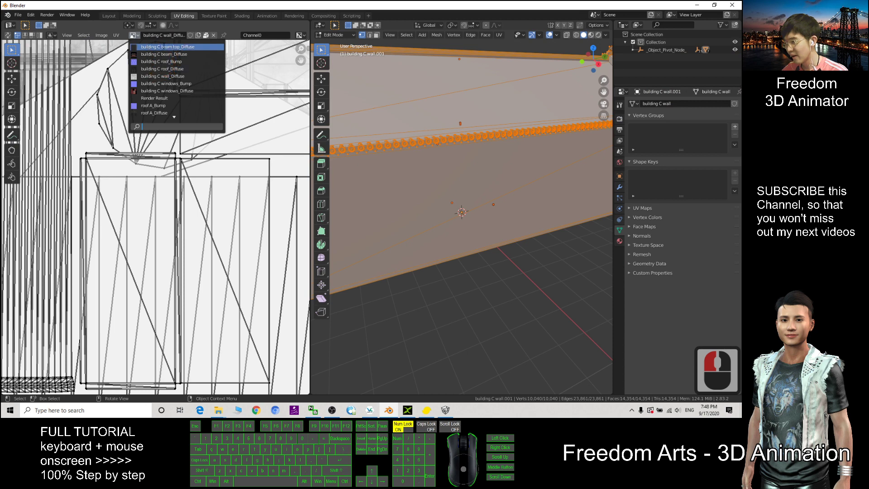
{"action": "left_click", "coordinate": [161, 46]}
{"action": "left_click", "coordinate": [134, 35]}
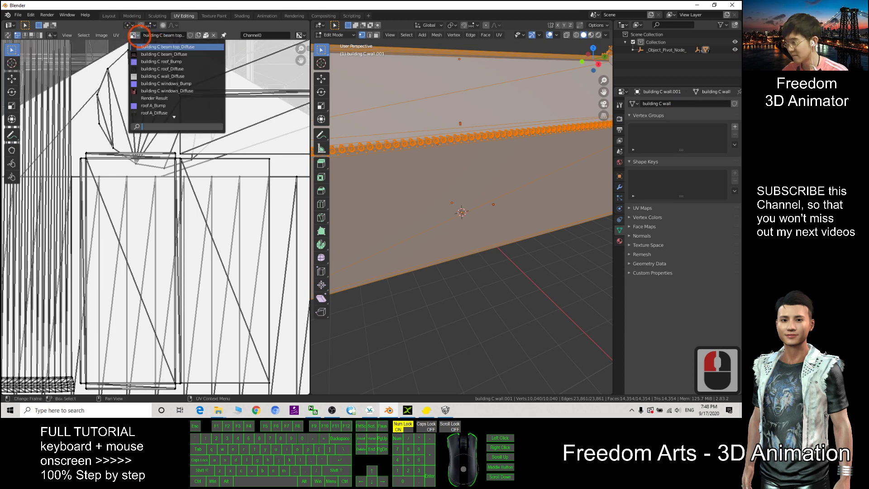
{"action": "left_click", "coordinate": [151, 54]}
{"action": "scroll", "coordinate": [170, 133], "scroll_direction": "down", "scroll_amount": 4}
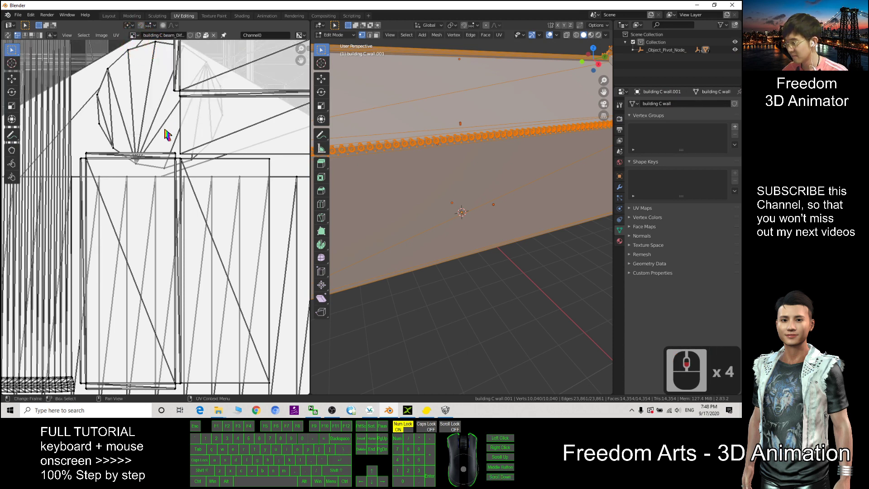
- Display the building C roof_Diffuse and building C windows_Diffuse textures, and return to the Layout workspace
{"action": "left_click", "coordinate": [134, 34]}
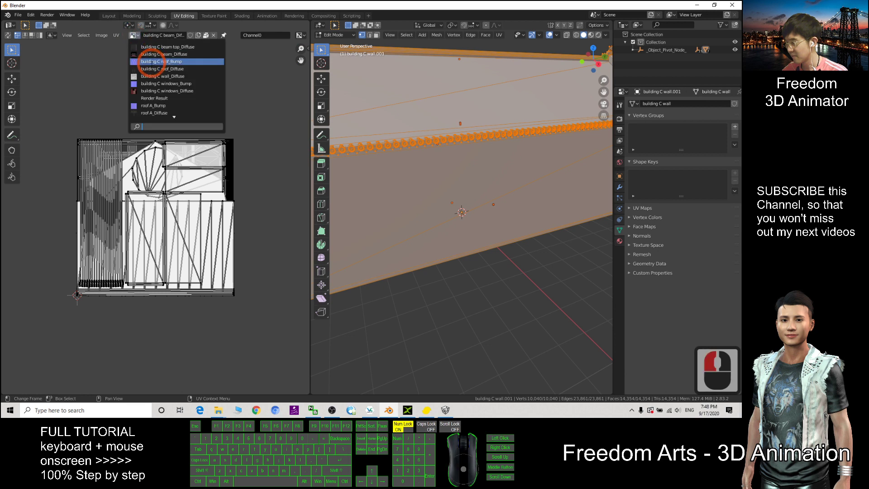
{"action": "left_click", "coordinate": [150, 76]}
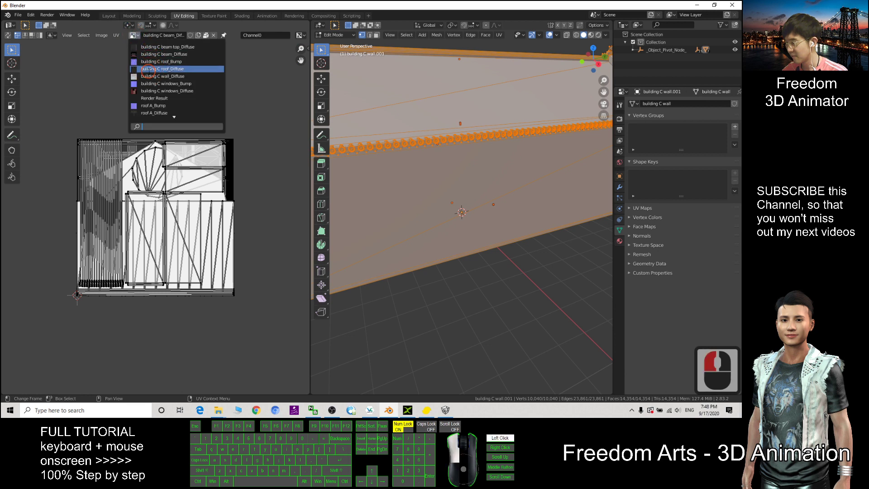
{"action": "left_click", "coordinate": [139, 38]}
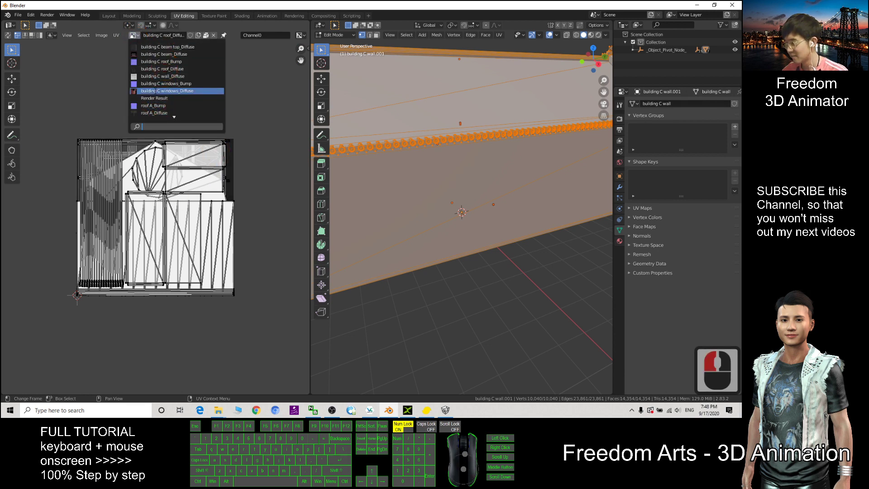
{"action": "left_click", "coordinate": [155, 94]}
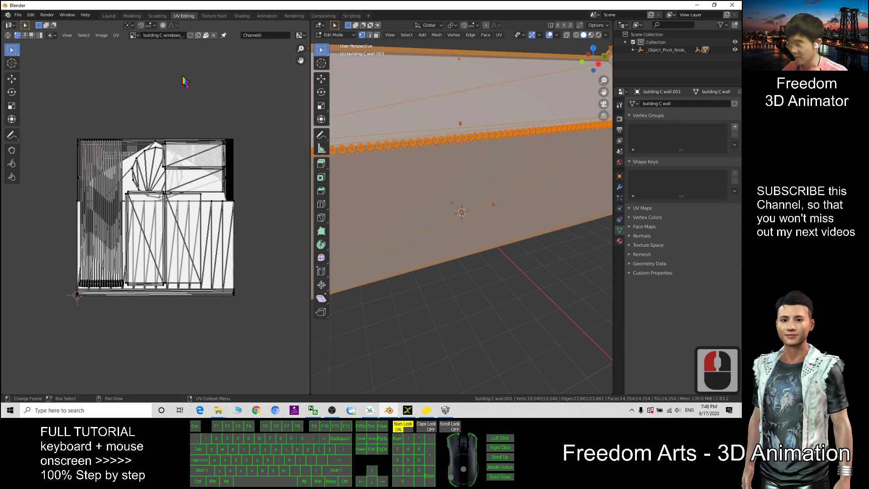
{"action": "scroll", "coordinate": [185, 81], "scroll_direction": "up", "scroll_amount": 4}
{"action": "scroll", "coordinate": [184, 82], "scroll_direction": "down", "scroll_amount": 6}
{"action": "scroll", "coordinate": [462, 181], "scroll_direction": "down", "scroll_amount": 2}
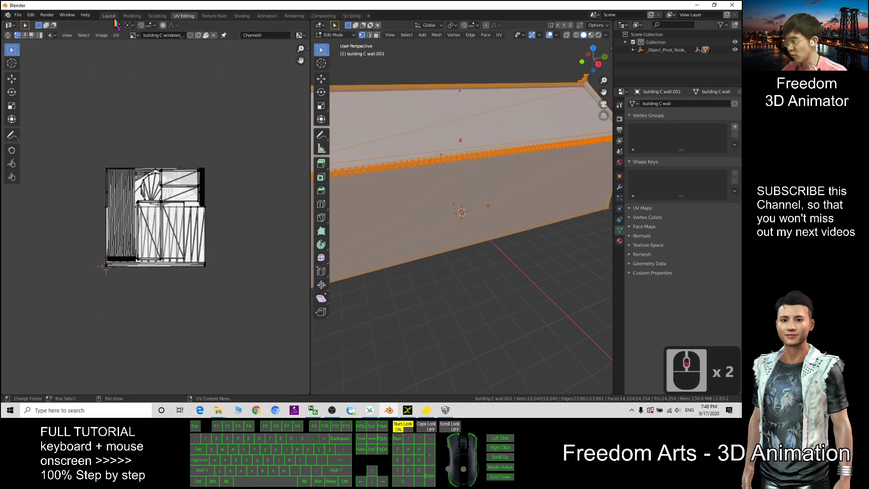
{"action": "left_click", "coordinate": [109, 16]}
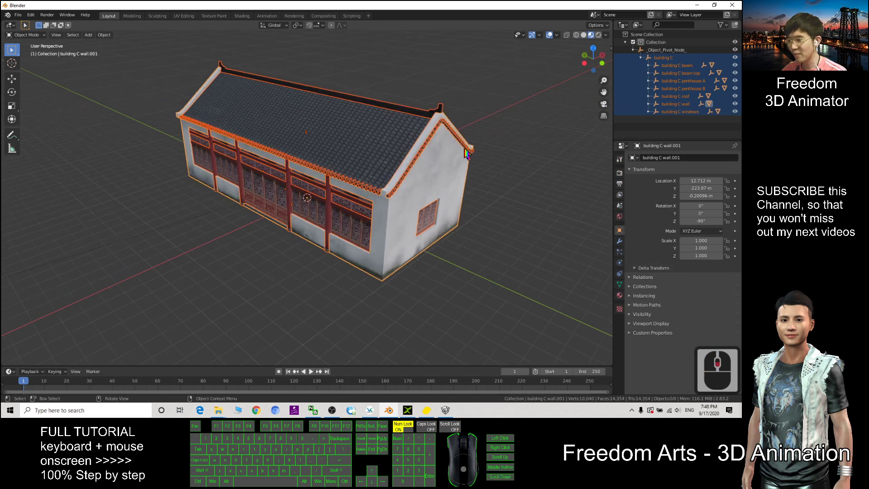
- Restore the Blender window to a smaller size and minimise SMILE GAME BUILDER and Simplygon to expose the desktop
{"action": "double_click", "coordinate": [388, 6]}
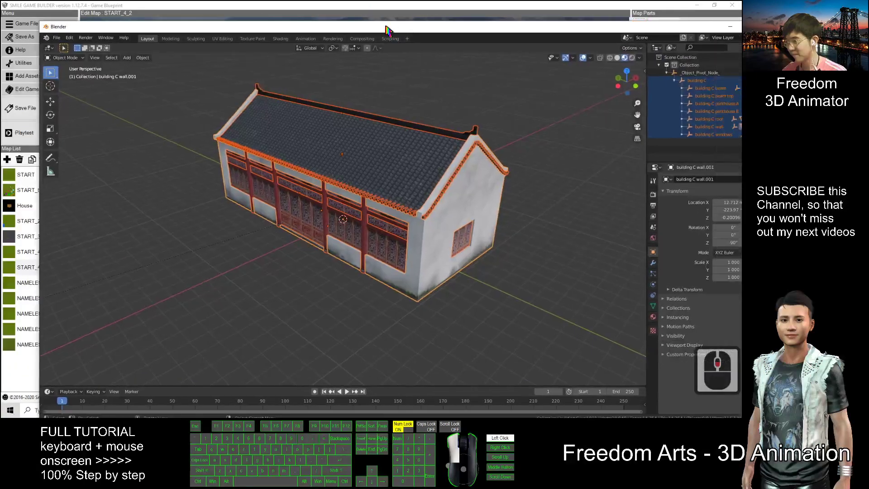
{"action": "left_click", "coordinate": [696, 5]}
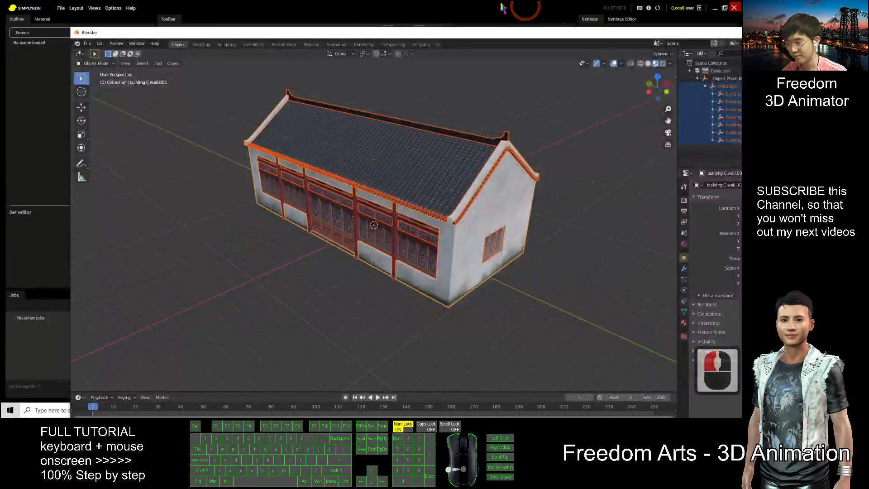
{"action": "left_click", "coordinate": [706, 7]}
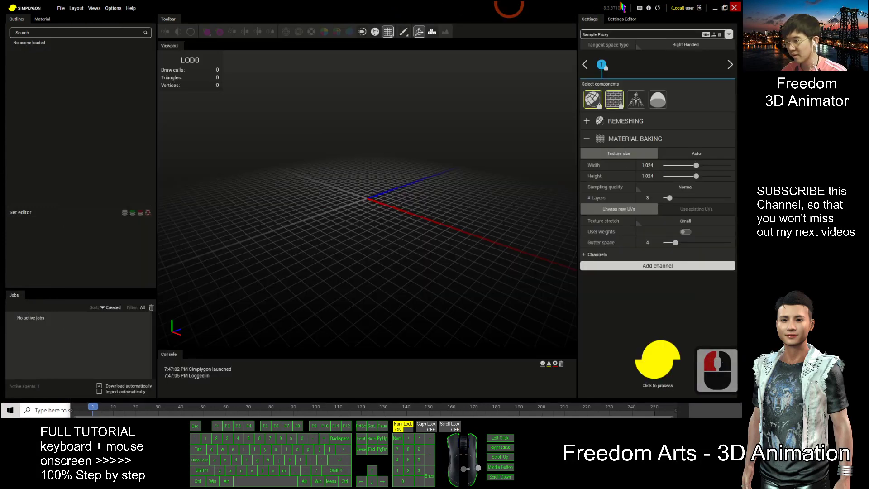
{"action": "left_click", "coordinate": [713, 7]}
{"action": "left_click", "coordinate": [514, 30]}
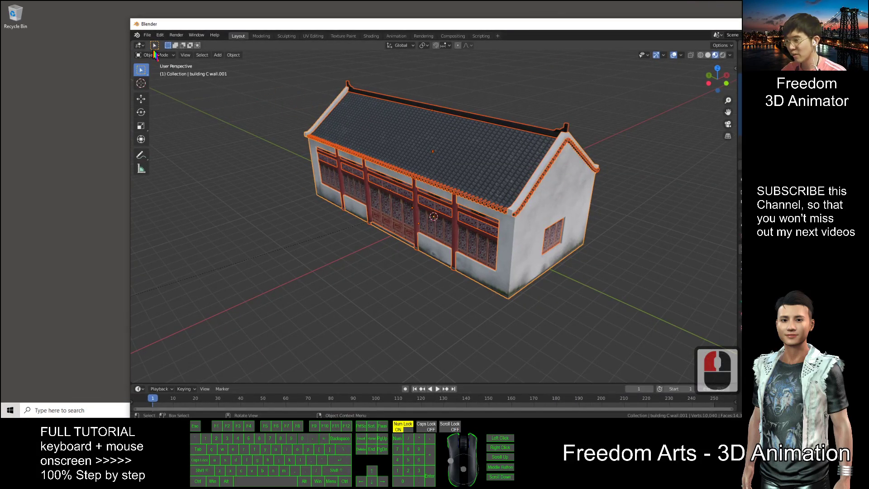
- Create a new desktop folder named "export from blender"
{"action": "right_click", "coordinate": [6, 59]}
{"action": "left_click", "coordinate": [41, 113]}
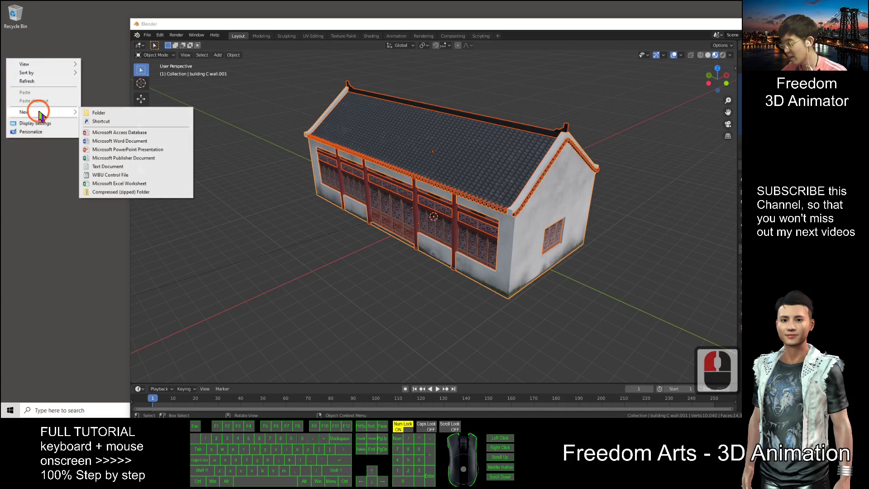
{"action": "left_click", "coordinate": [99, 113]}
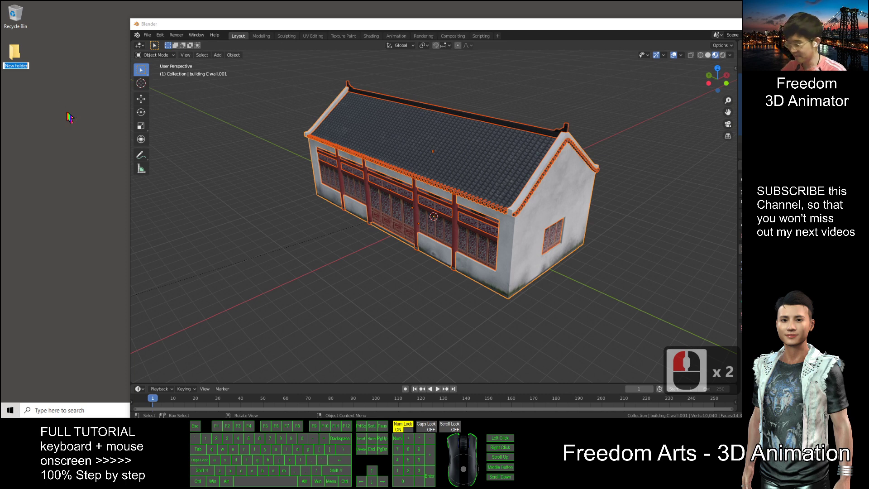
{"action": "type", "text": "expor"}
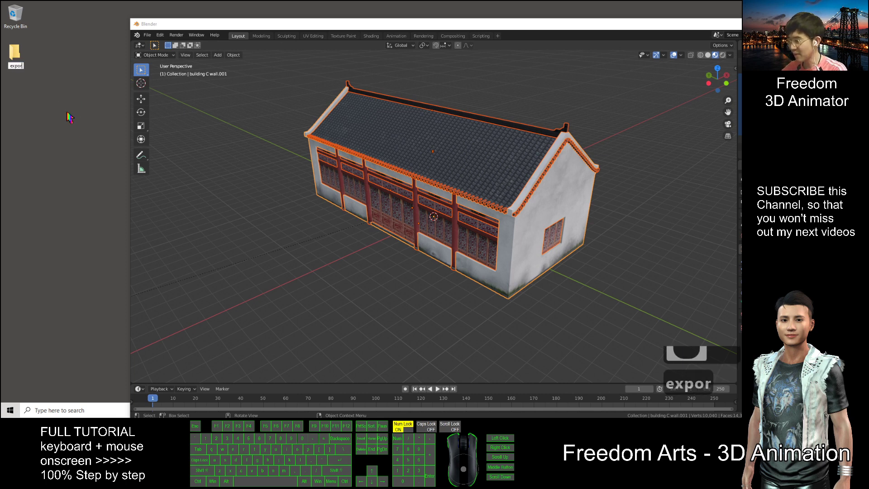
{"action": "type", "text": "t from blender"}
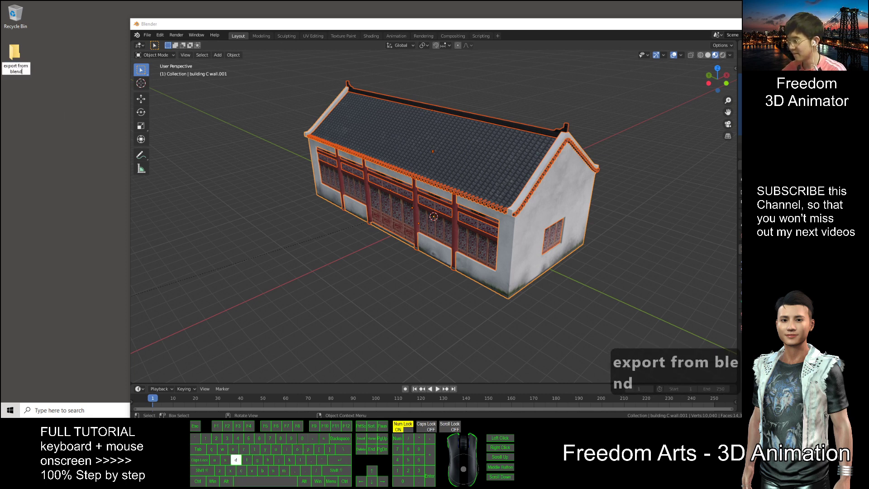
{"action": "key", "text": "Return"}
- Open the "export from blender" folder and arrange its window beside the Blender window
{"action": "double_click", "coordinate": [16, 58]}
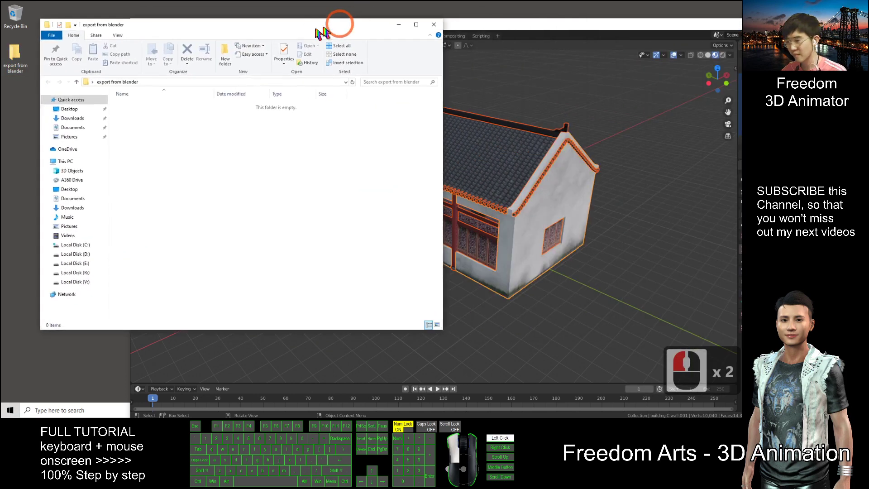
{"action": "left_click_drag", "start_coordinate": [319, 29], "coordinate": [310, 53]}
{"action": "left_click_drag", "start_coordinate": [485, 24], "coordinate": [572, 22]}
- Start an FBX export in Blender with Path Mode set to Copy and Embed Textures enabled
{"action": "left_click", "coordinate": [238, 33]}
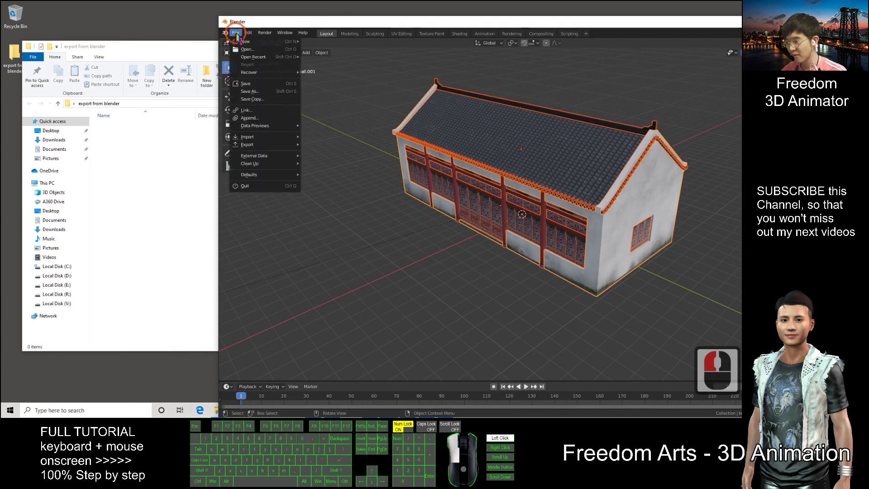
{"action": "left_click", "coordinate": [249, 144]}
{"action": "left_click", "coordinate": [326, 191]}
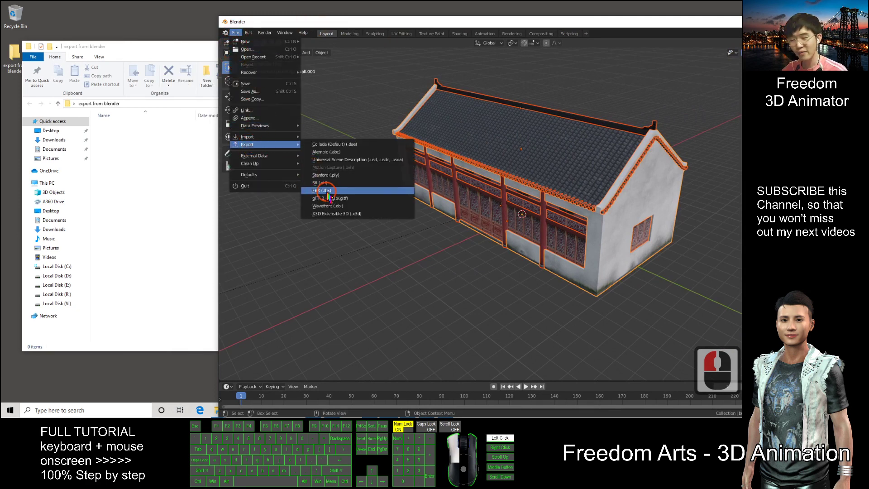
{"action": "left_click_drag", "start_coordinate": [586, 90], "coordinate": [396, 81]}
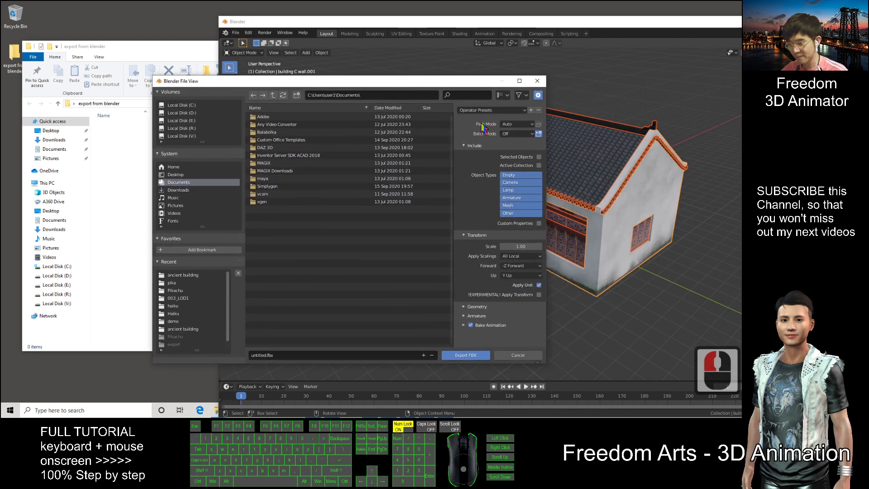
{"action": "left_click", "coordinate": [516, 124]}
{"action": "left_click", "coordinate": [505, 176]}
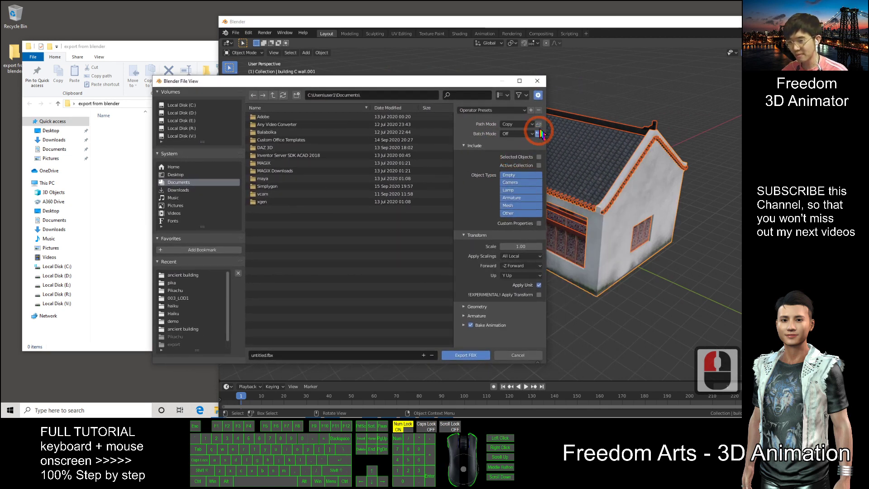
{"action": "left_click", "coordinate": [539, 124]}
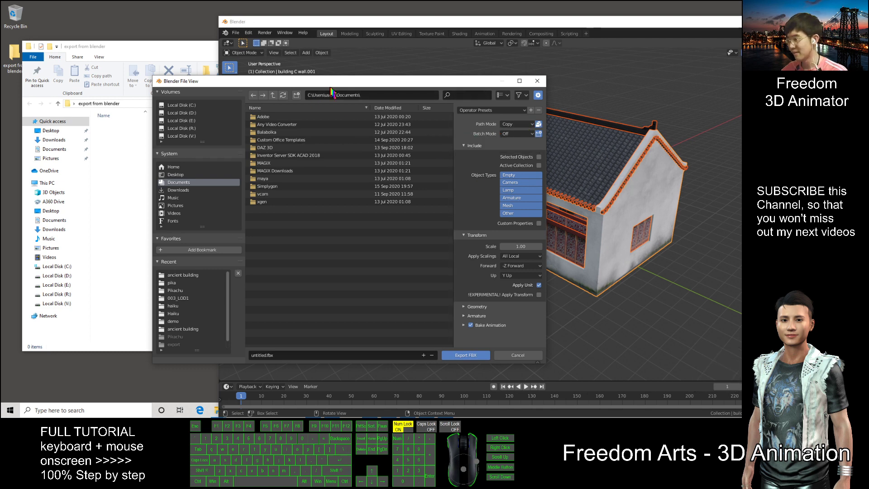
- Replace the default name of the FBX export file with 001
{"action": "left_click_drag", "start_coordinate": [331, 82], "coordinate": [356, 54]}
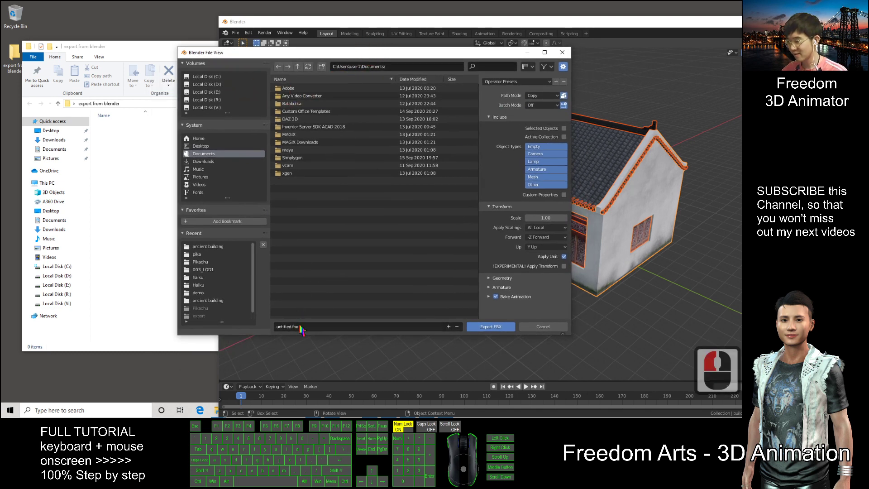
{"action": "left_click", "coordinate": [313, 325]}
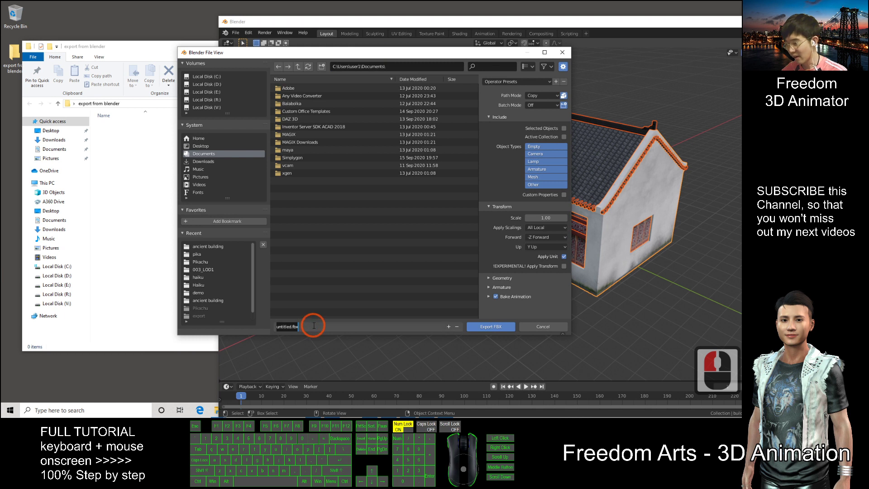
{"action": "type", "text": "ancient"}
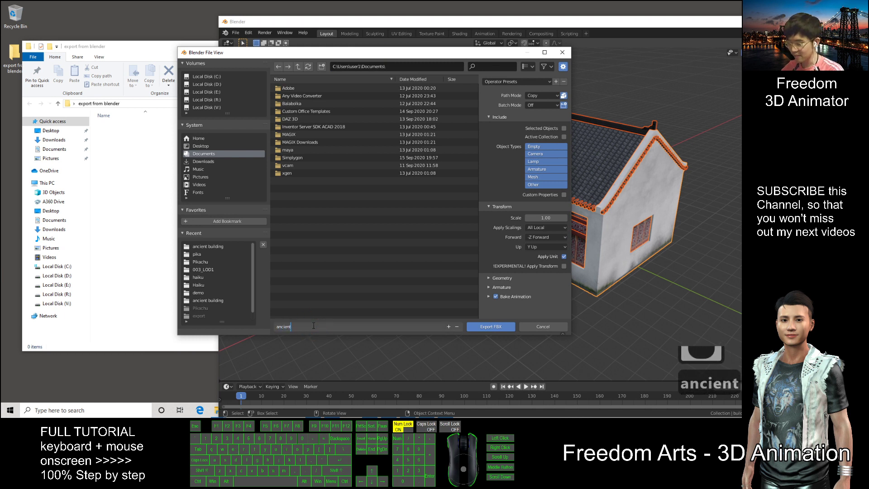
{"action": "type", "text": "buildin"}
{"action": "key", "text": "BackSpace"}
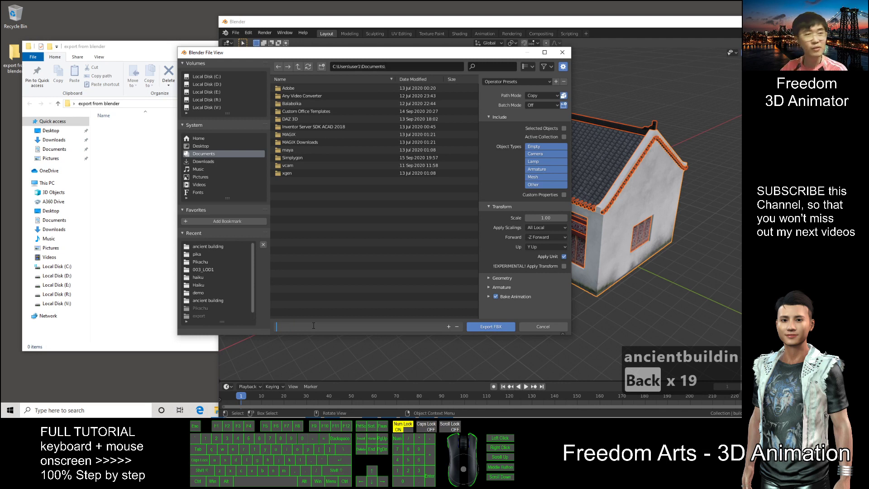
{"action": "type", "text": "001"}
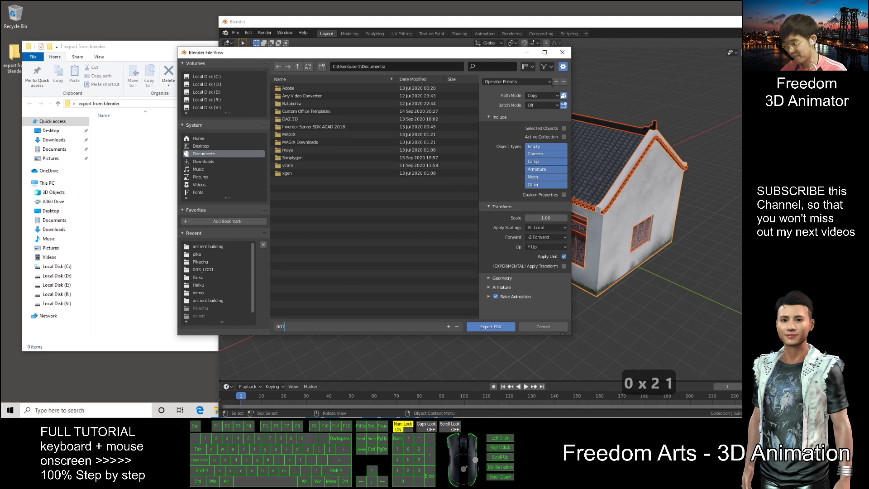
- Switch to Simplygon for a brief look and return to Blender's FBX export dialog with the file name 001
{"action": "left_click_drag", "start_coordinate": [587, 25], "coordinate": [589, 14]}
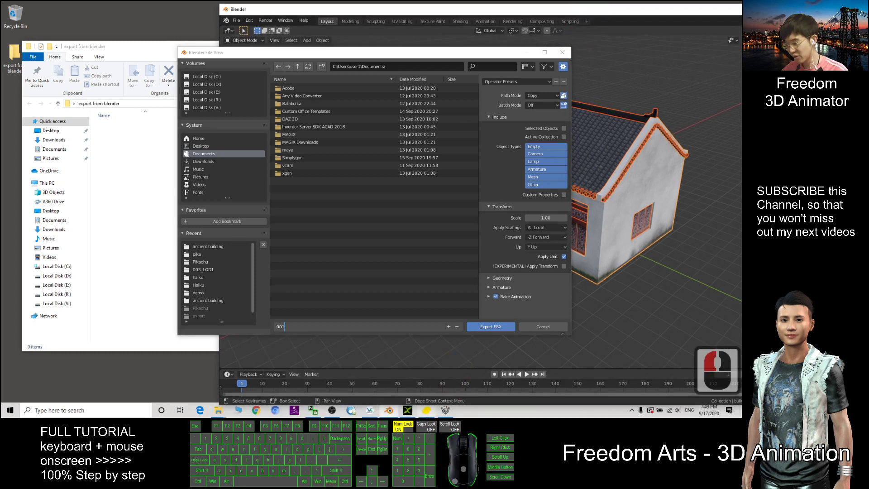
{"action": "left_click", "coordinate": [426, 413]}
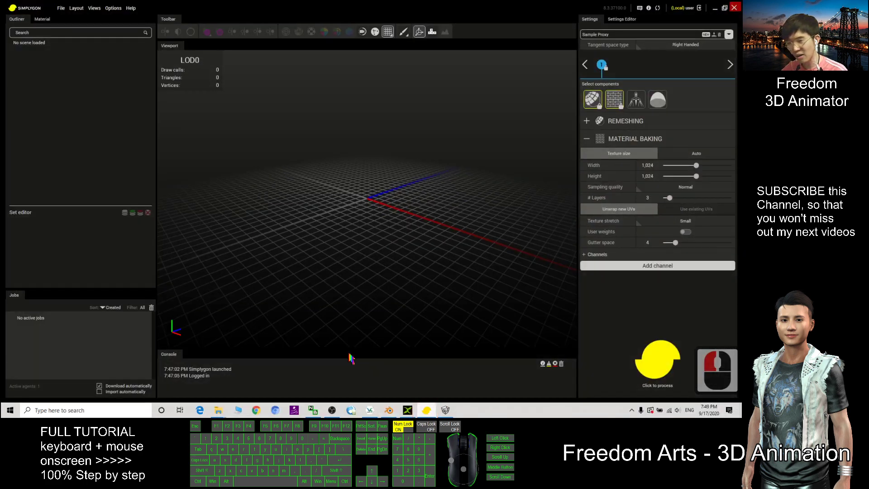
{"action": "left_click", "coordinate": [426, 410]}
{"action": "left_click", "coordinate": [354, 241]}
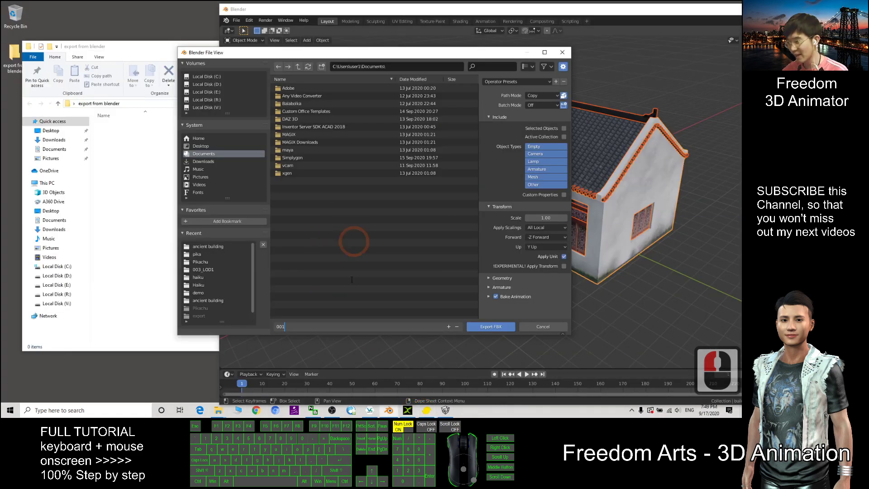
{"action": "left_click", "coordinate": [285, 326]}
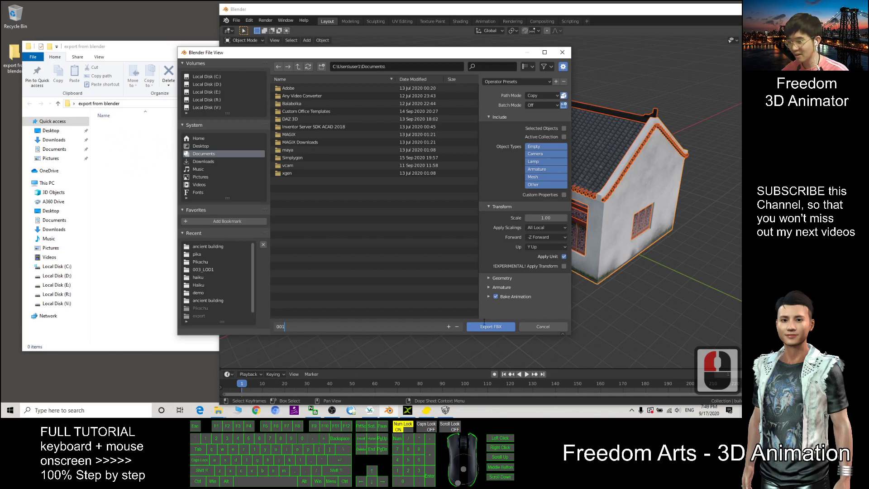
{"action": "left_click", "coordinate": [391, 231]}
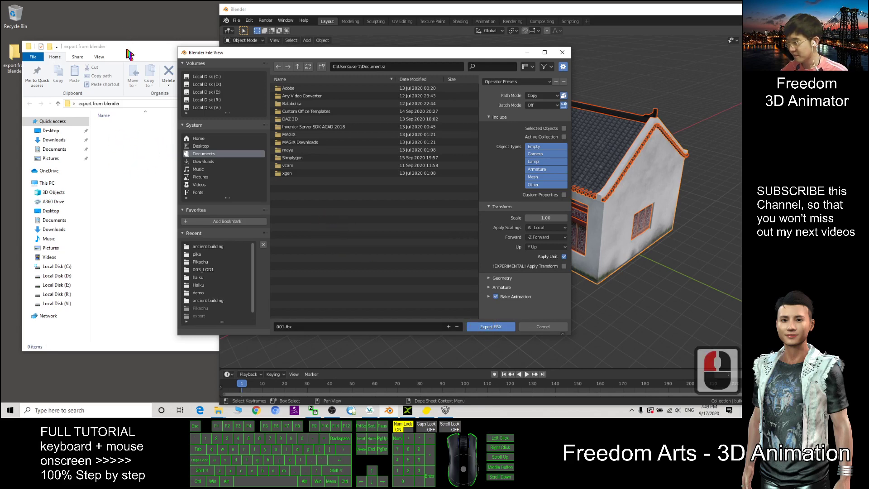
- Copy the path of the "export from blender" folder and set it as the destination of Blender's FBX export
{"action": "left_click", "coordinate": [114, 91]}
{"action": "left_click", "coordinate": [132, 66]}
{"action": "left_click", "coordinate": [119, 42]}
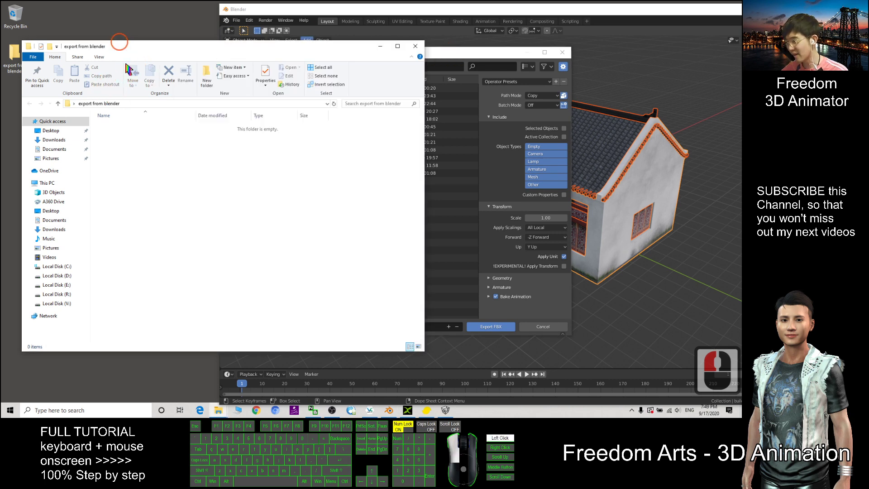
{"action": "left_click", "coordinate": [102, 103]}
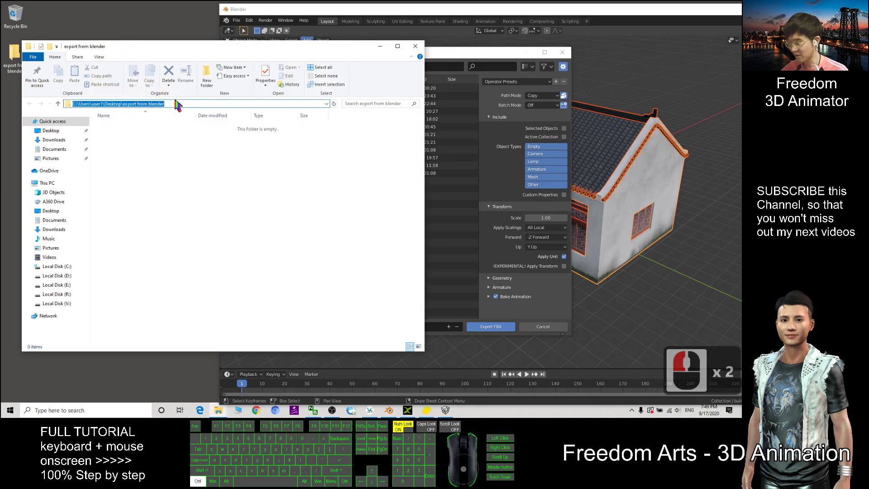
{"action": "key", "text": "ctrl+c"}
{"action": "left_click", "coordinate": [359, 68]}
{"action": "left_click", "coordinate": [416, 65]}
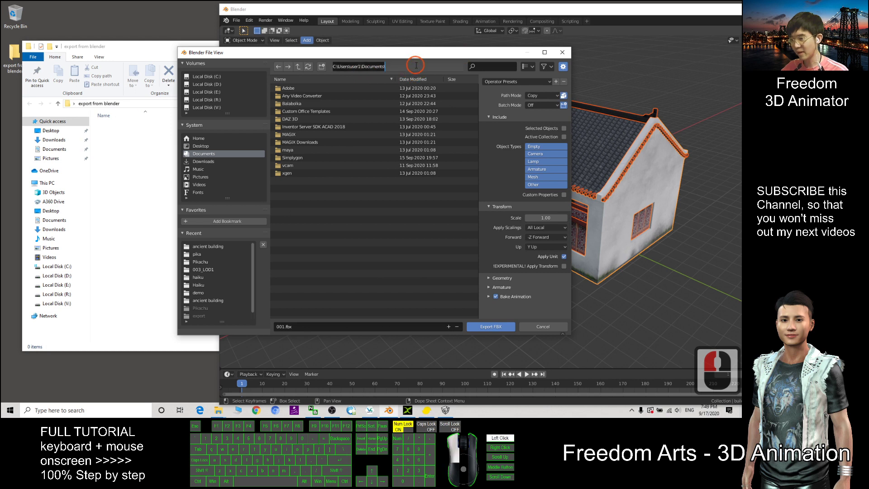
{"action": "key", "text": "ctrl+v"}
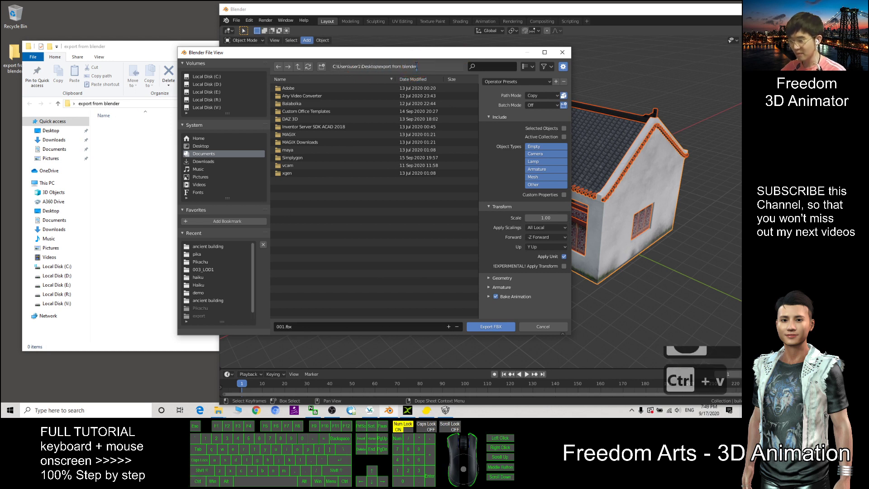
{"action": "key", "text": "Return"}
- Export the building as 001.fbx and check the "export from blender" folder for the file
{"action": "left_click", "coordinate": [294, 326]}
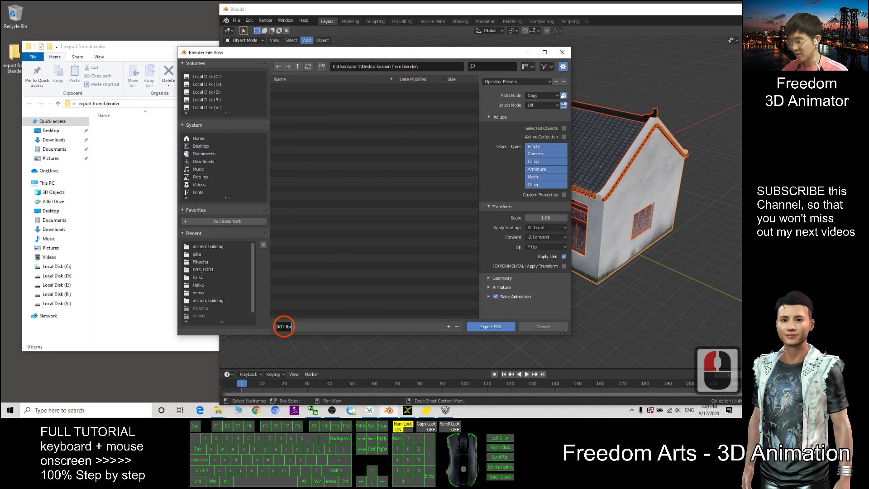
{"action": "left_click", "coordinate": [498, 327]}
{"action": "left_click", "coordinate": [497, 327]}
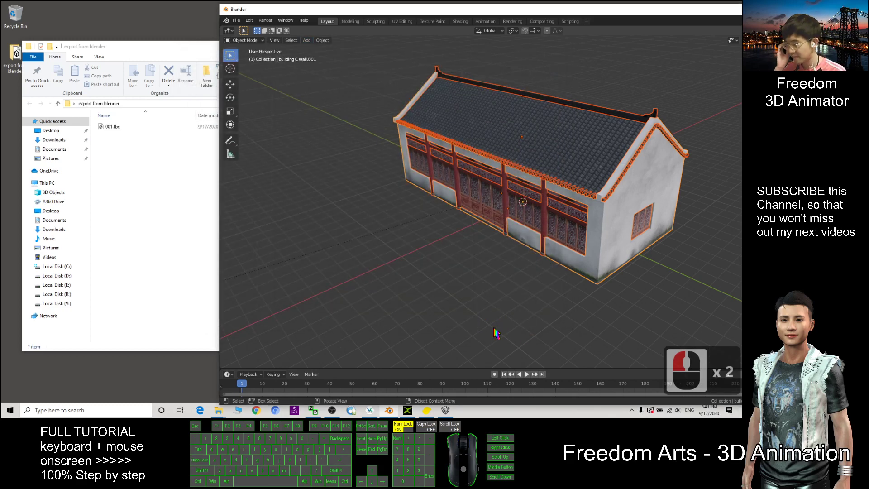
{"action": "left_click", "coordinate": [163, 164]}
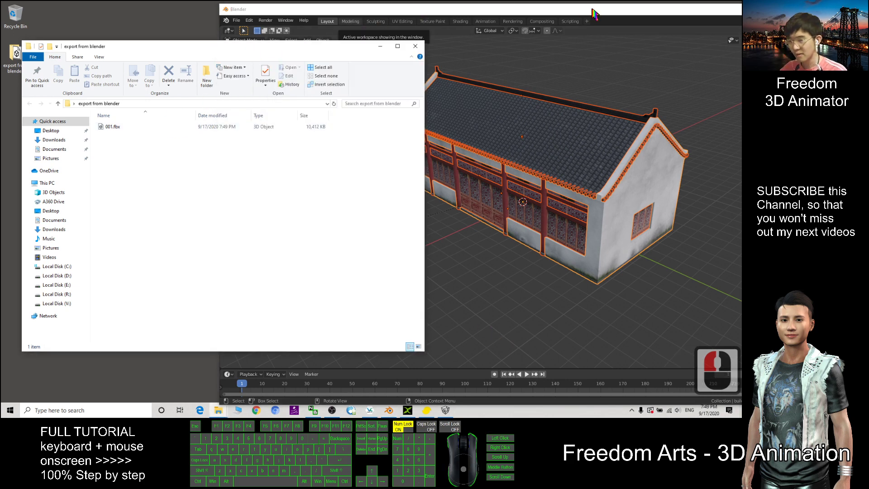
- Clear Blender and the folder window off the desktop, and reopen the "export from blender" folder
{"action": "left_click_drag", "start_coordinate": [592, 9], "coordinate": [473, 20]}
{"action": "left_click", "coordinate": [694, 15]}
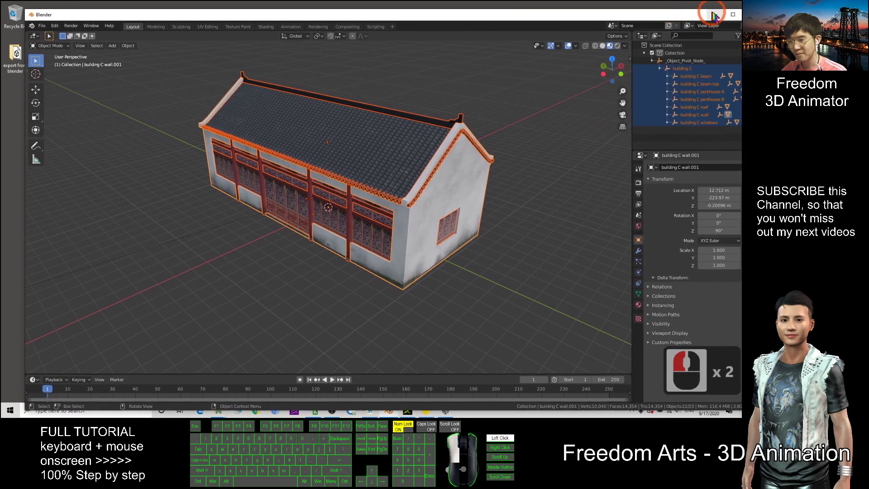
{"action": "left_click", "coordinate": [690, 13]}
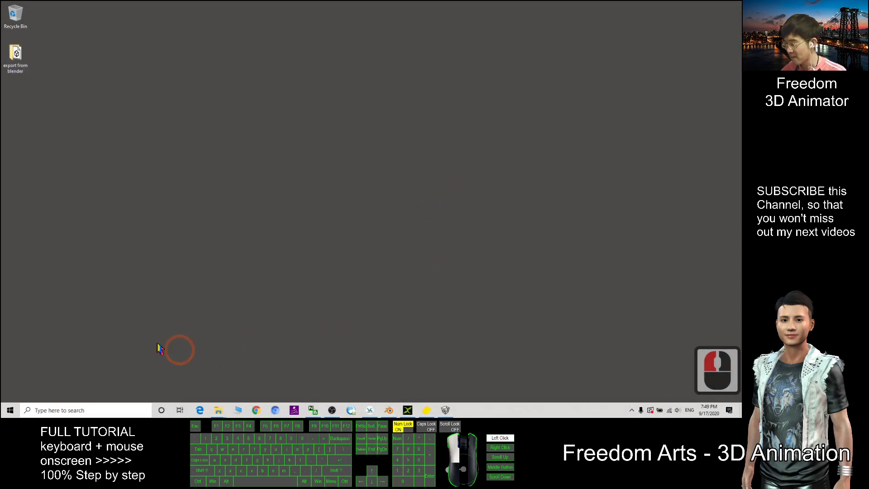
{"action": "right_click", "coordinate": [221, 410]}
{"action": "left_click", "coordinate": [202, 372]}
{"action": "left_click", "coordinate": [16, 64]}
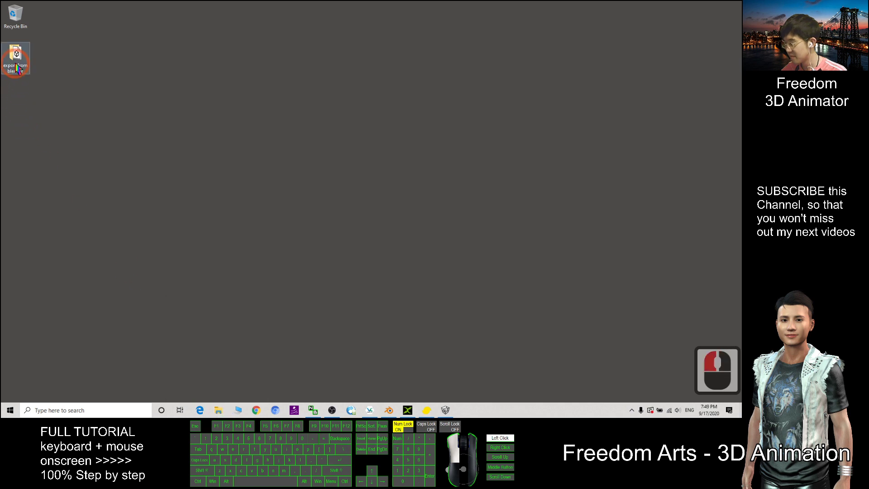
{"action": "double_click", "coordinate": [16, 66]}
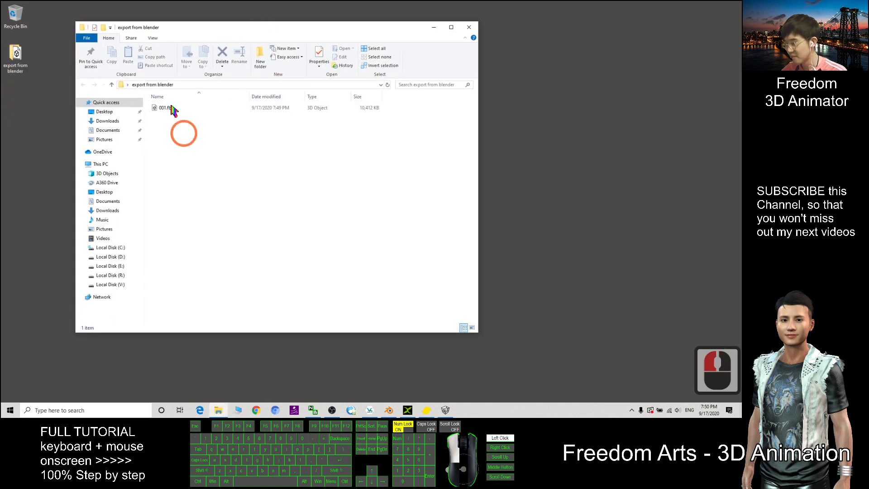
{"action": "left_click", "coordinate": [201, 128]}
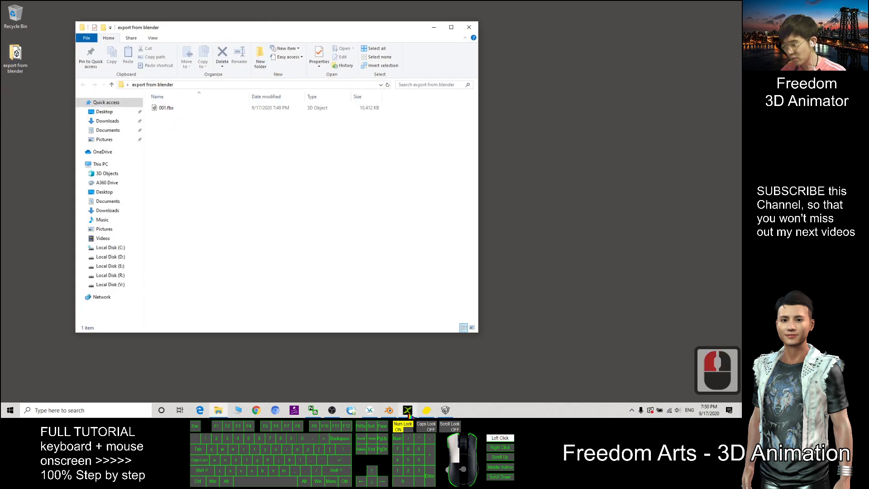
- Switch to iClone 3DXchange 7 and arrange its window beside the "export from blender" folder
{"action": "left_click", "coordinate": [407, 410]}
{"action": "left_click", "coordinate": [394, 129]}
{"action": "left_click_drag", "start_coordinate": [394, 58], "coordinate": [526, 77]}
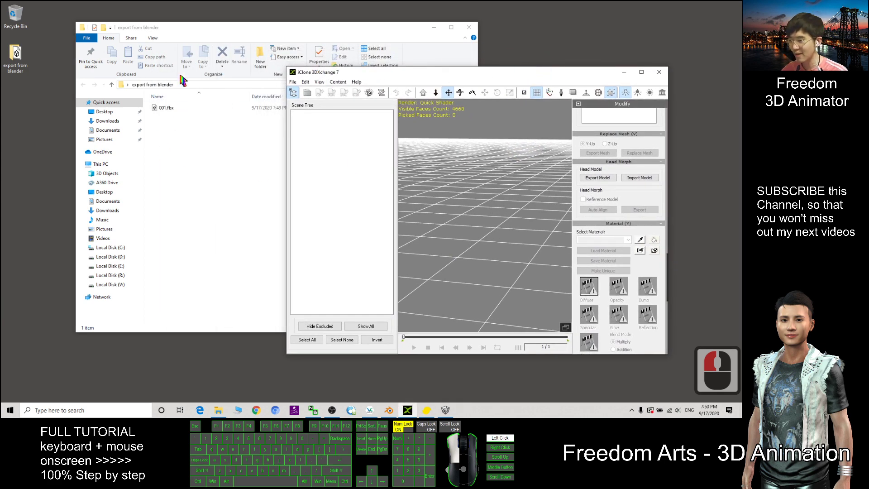
{"action": "left_click", "coordinate": [202, 39]}
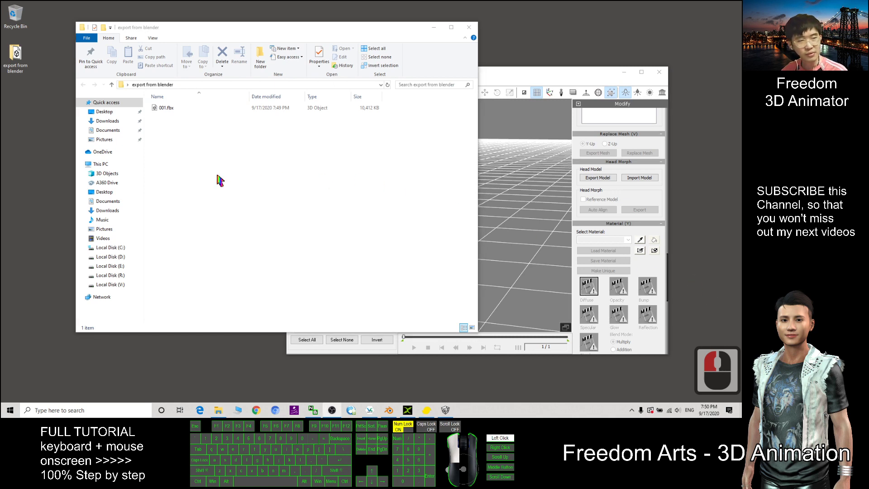
{"action": "left_click", "coordinate": [486, 73]}
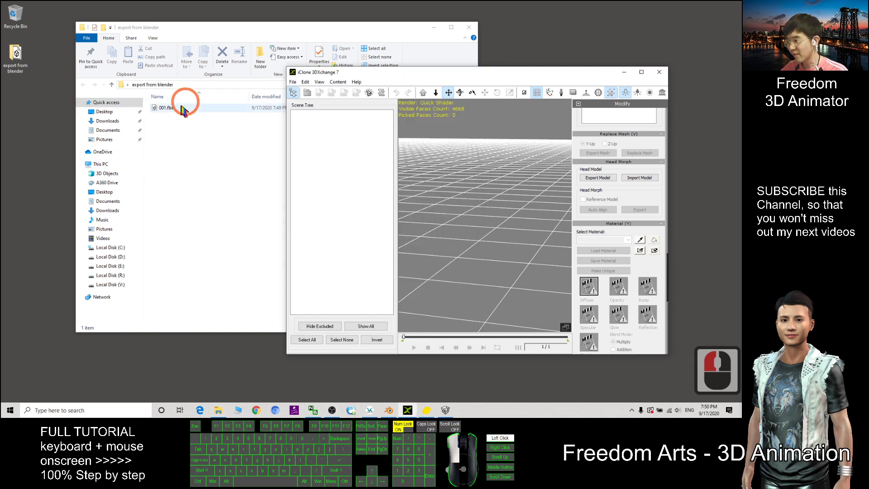
{"action": "left_click", "coordinate": [217, 34]}
{"action": "left_click_drag", "start_coordinate": [544, 70], "coordinate": [529, 64]}
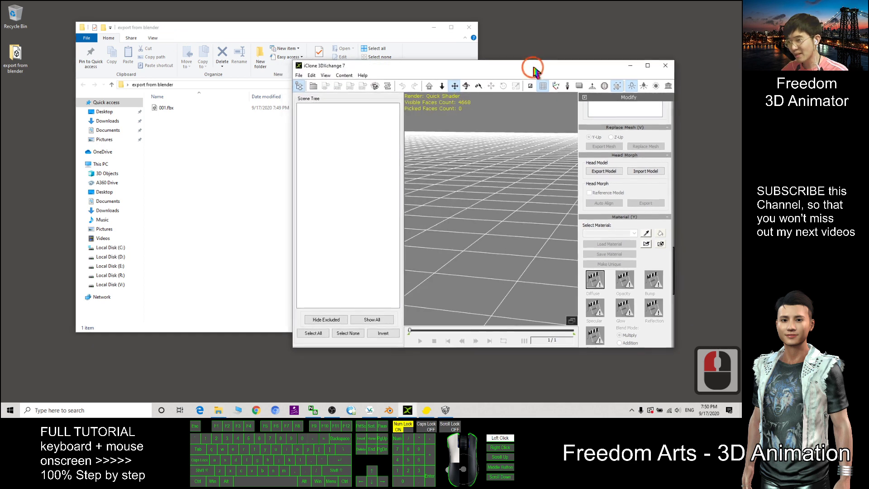
- Import 001.fbx into iClone 3DXchange 7 with the default FBX options, view the model enlarged and minimize the program
{"action": "left_click_drag", "start_coordinate": [166, 108], "coordinate": [522, 230]}
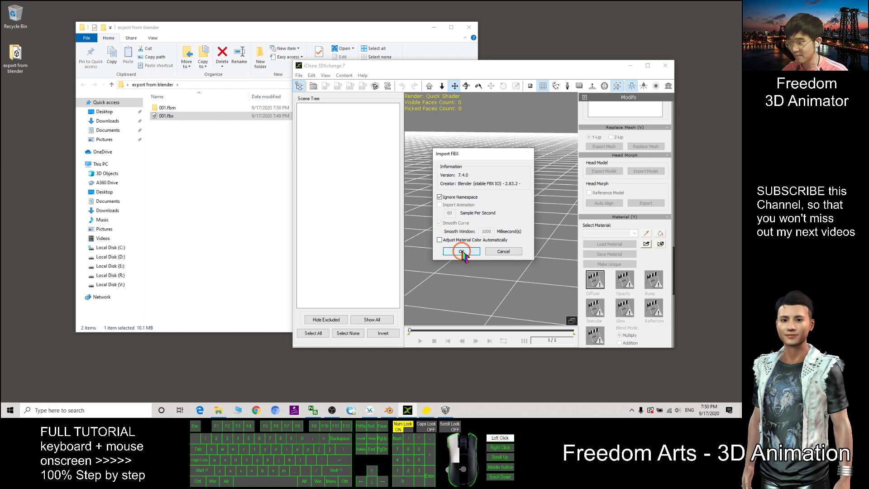
{"action": "left_click", "coordinate": [461, 252]}
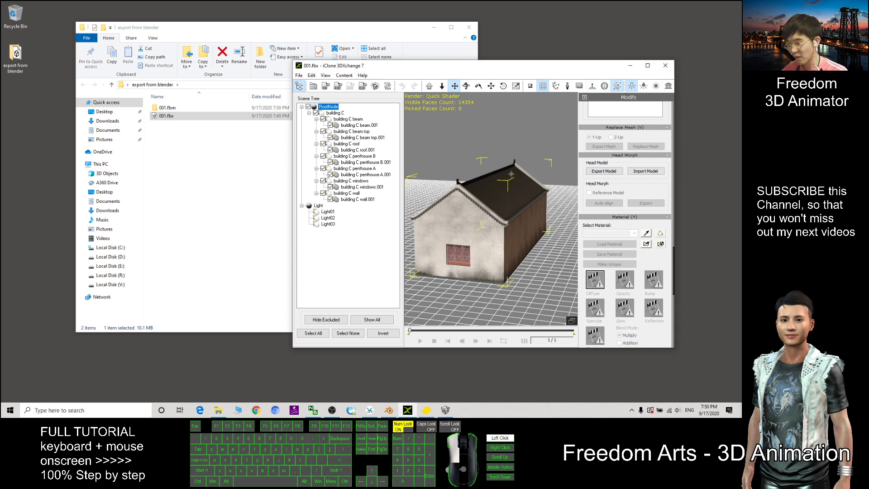
{"action": "left_click", "coordinate": [647, 65]}
{"action": "left_click", "coordinate": [697, 5]}
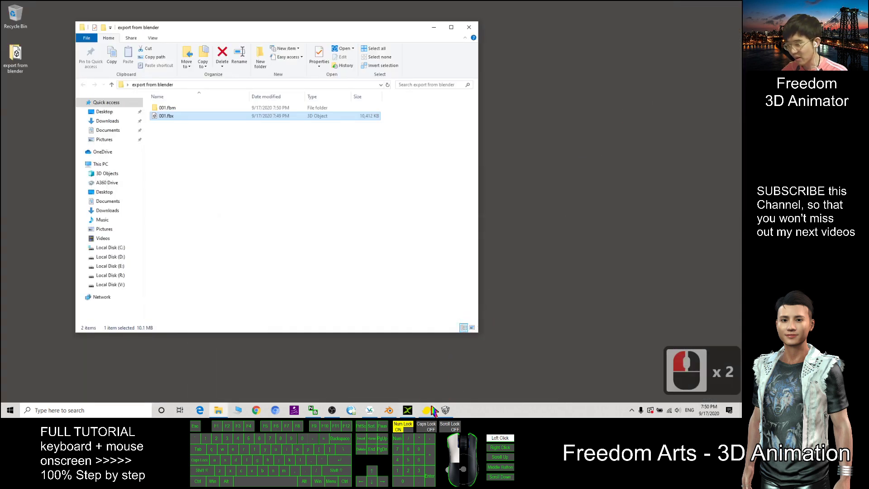
- Switch to Simplygon, import 001.fbx from the folder with the default import settings and maximize the window
{"action": "left_click", "coordinate": [427, 410]}
{"action": "left_click_drag", "start_coordinate": [411, 6], "coordinate": [462, 31]}
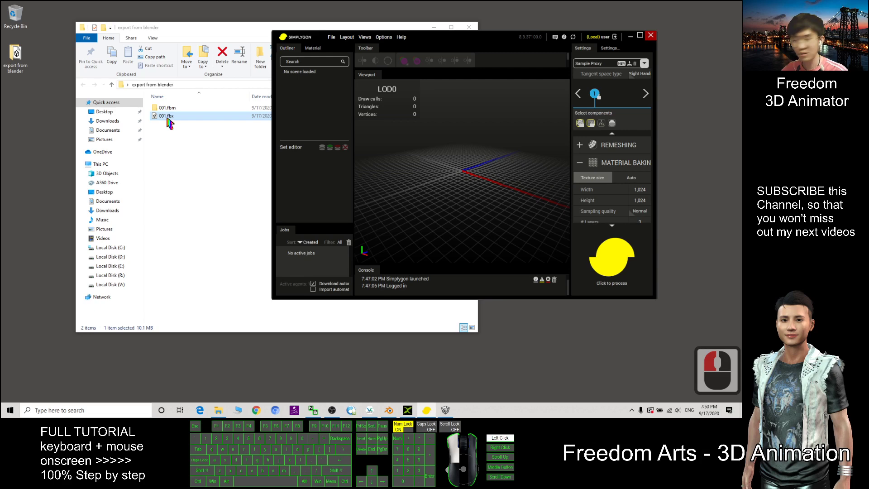
{"action": "left_click_drag", "start_coordinate": [167, 119], "coordinate": [466, 175]}
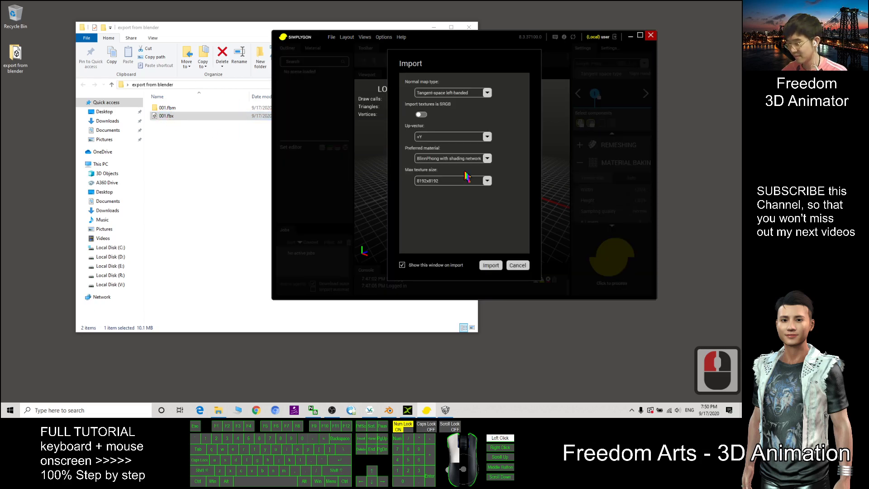
{"action": "left_click", "coordinate": [491, 266]}
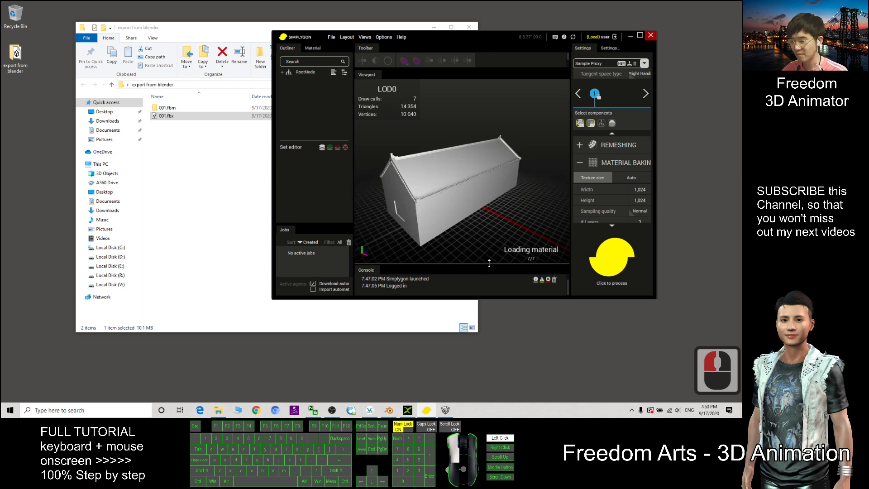
{"action": "left_click", "coordinate": [640, 34]}
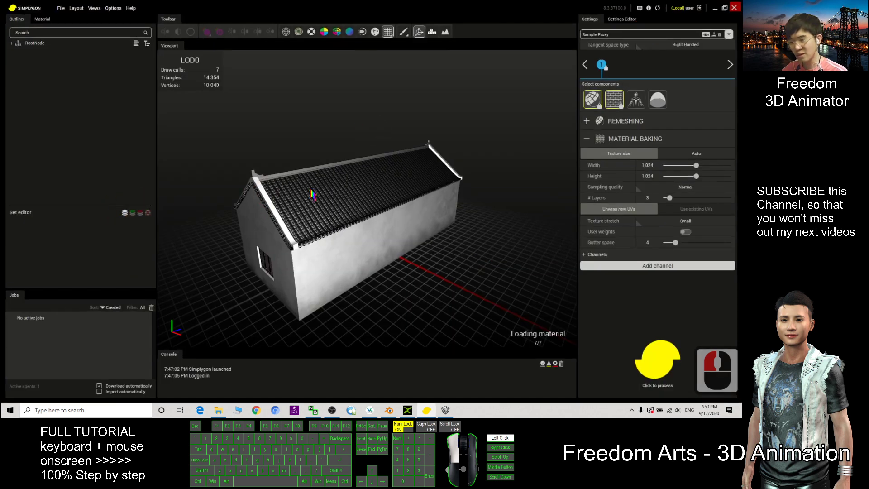
- Unlock the Sample Proxy components in the Settings Editor, and turn off Remeshing and Material Baking in the settings
{"action": "left_click", "coordinate": [616, 21]}
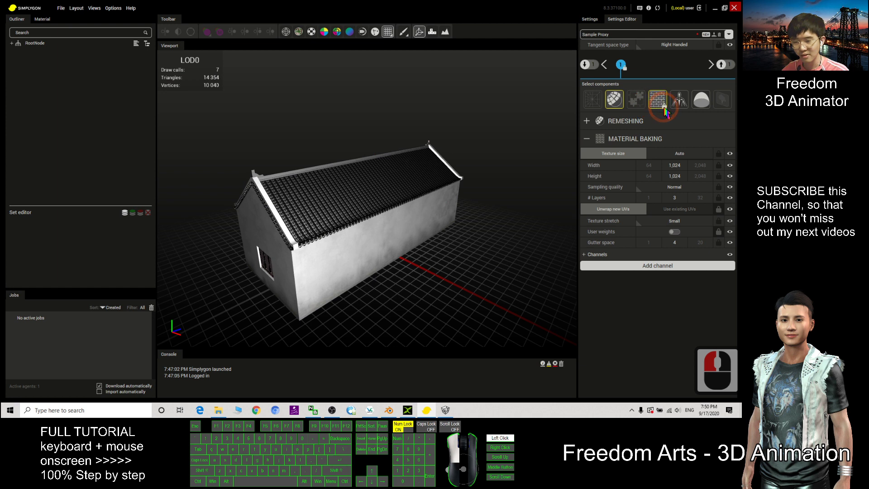
{"action": "left_click", "coordinate": [641, 108]}
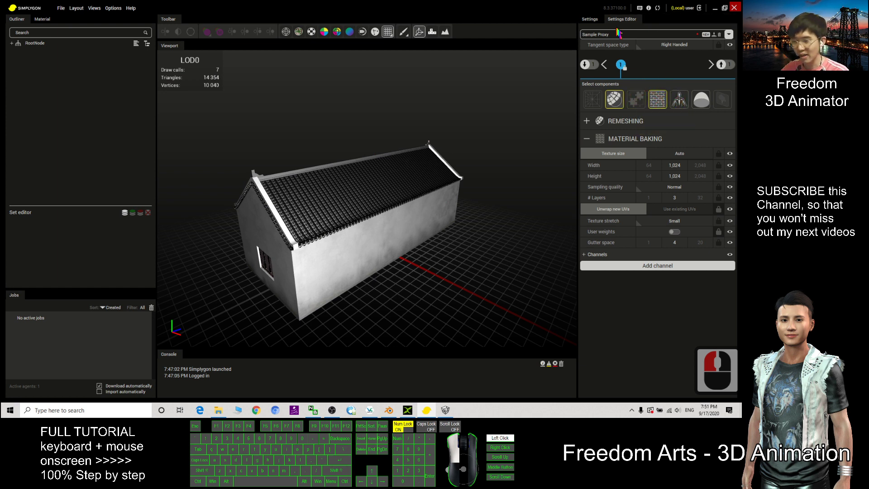
{"action": "left_click", "coordinate": [593, 20]}
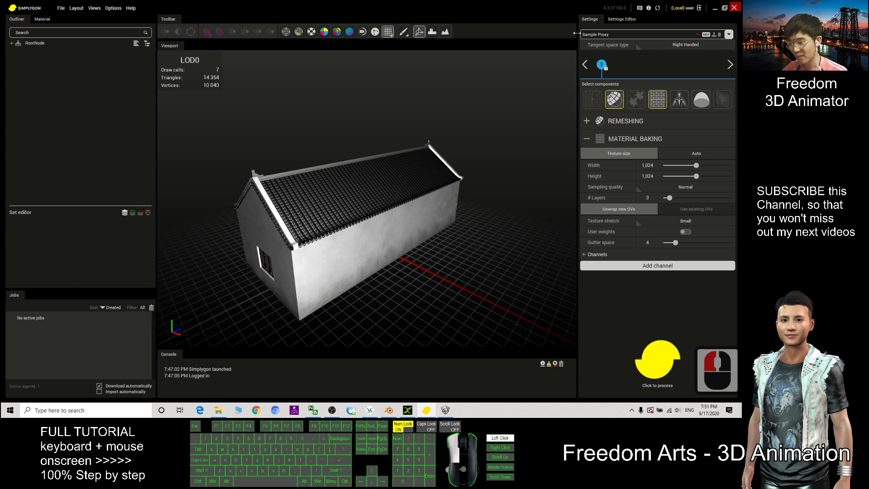
{"action": "double_click", "coordinate": [618, 104]}
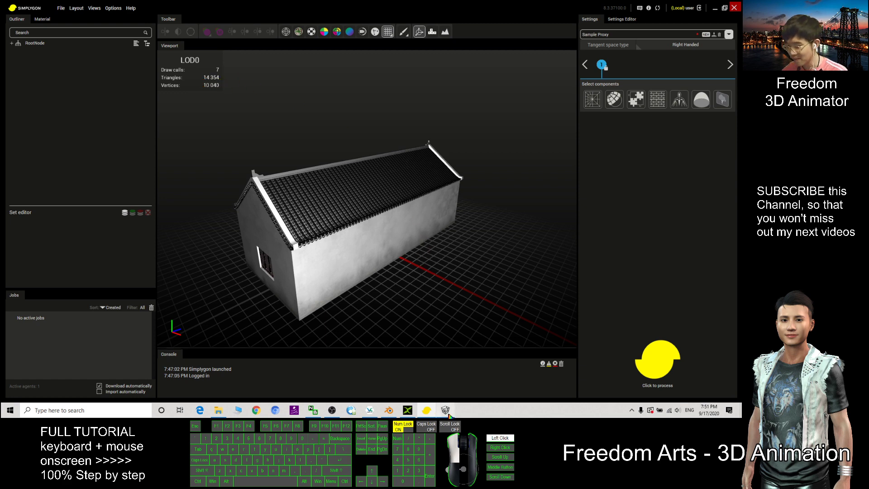
- Switch to SMILE GAME BUILDER to view the START_4_2 map and return to Simplygon
{"action": "left_click", "coordinate": [446, 410]}
{"action": "left_click", "coordinate": [446, 410]}
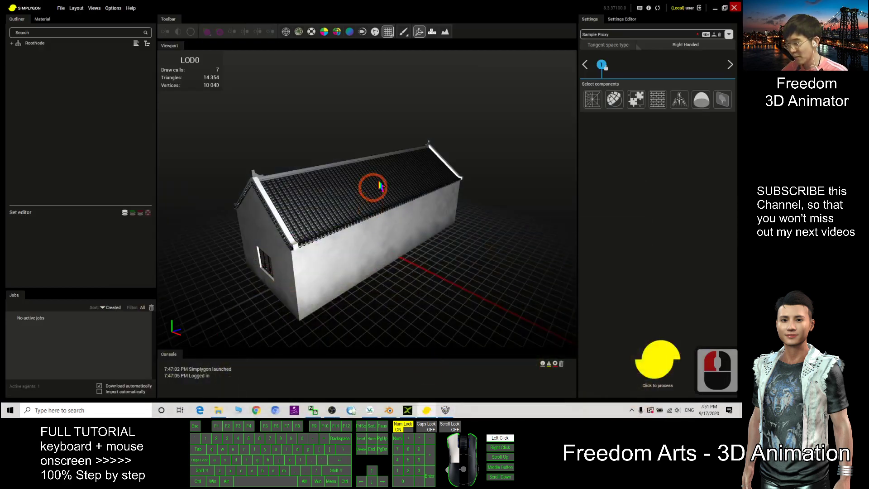
{"action": "left_click", "coordinate": [446, 410]}
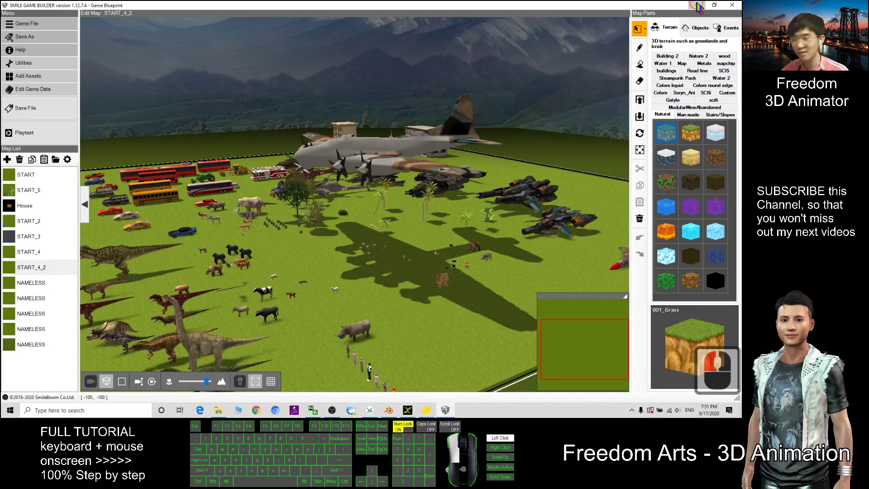
{"action": "left_click", "coordinate": [699, 7]}
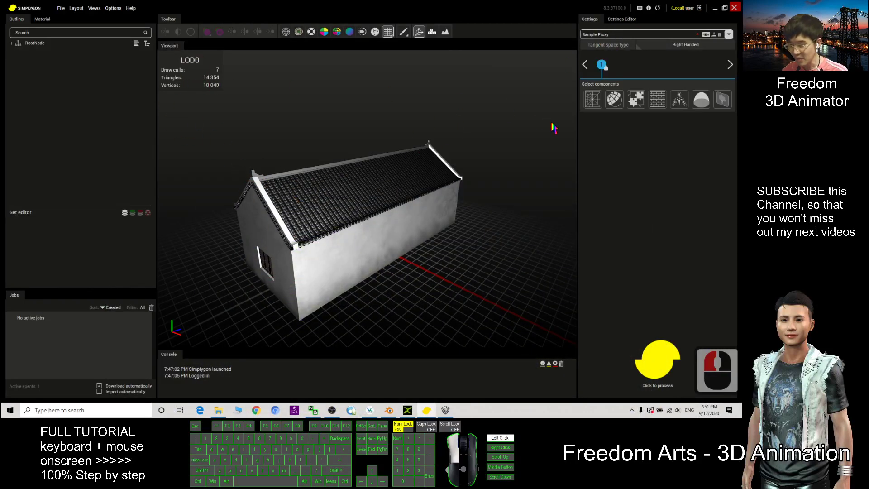
- Add a Reduction component with a target of 5000 triangles, and add a Material Baking component
{"action": "left_click", "coordinate": [592, 99]}
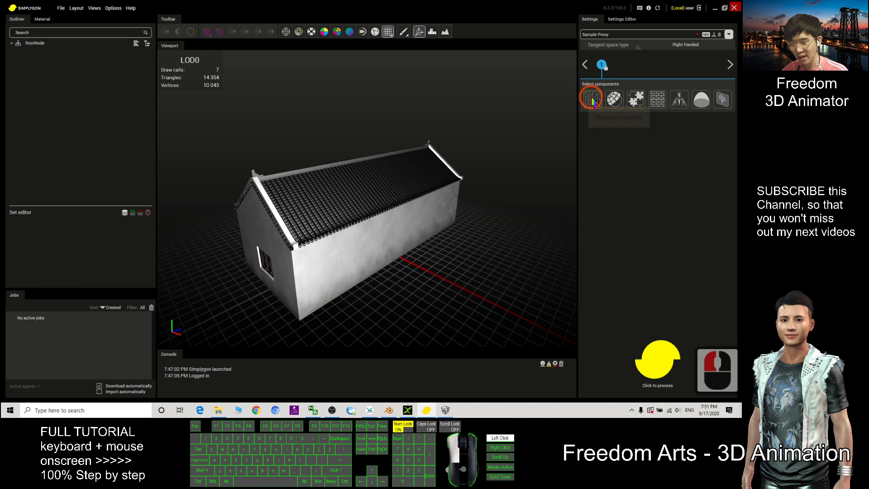
{"action": "left_click", "coordinate": [675, 136]}
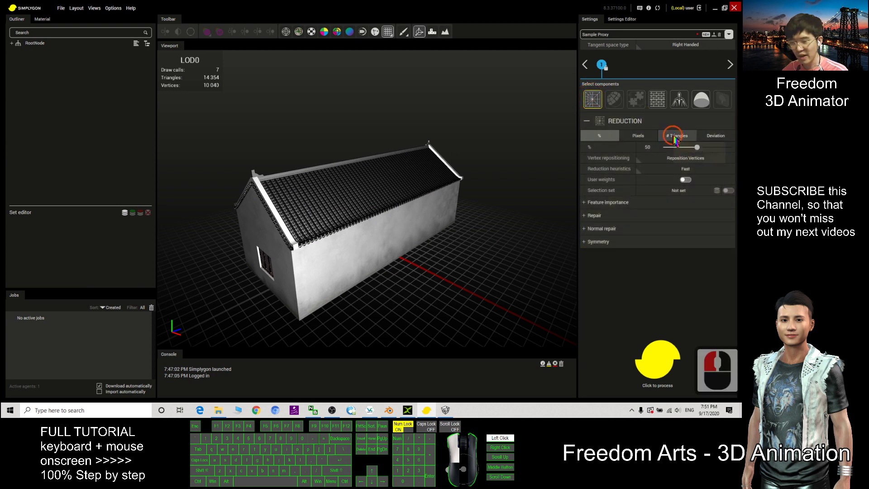
{"action": "left_click", "coordinate": [646, 146]}
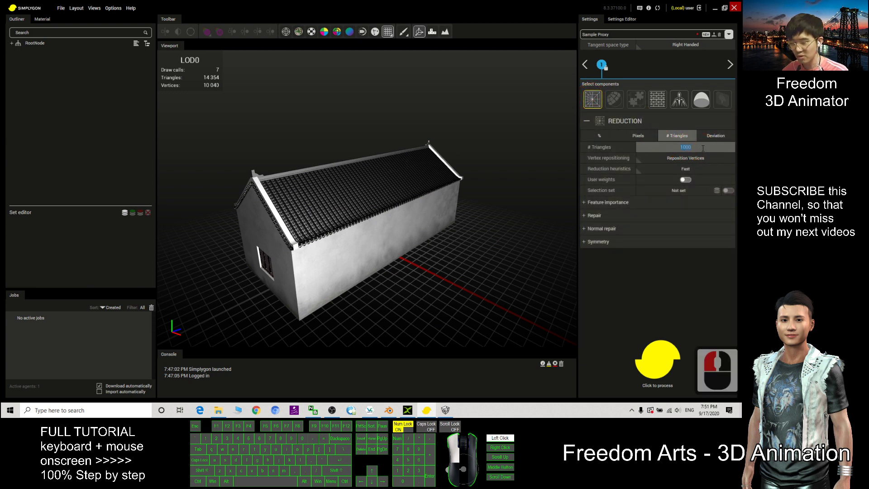
{"action": "type", "text": "50"}
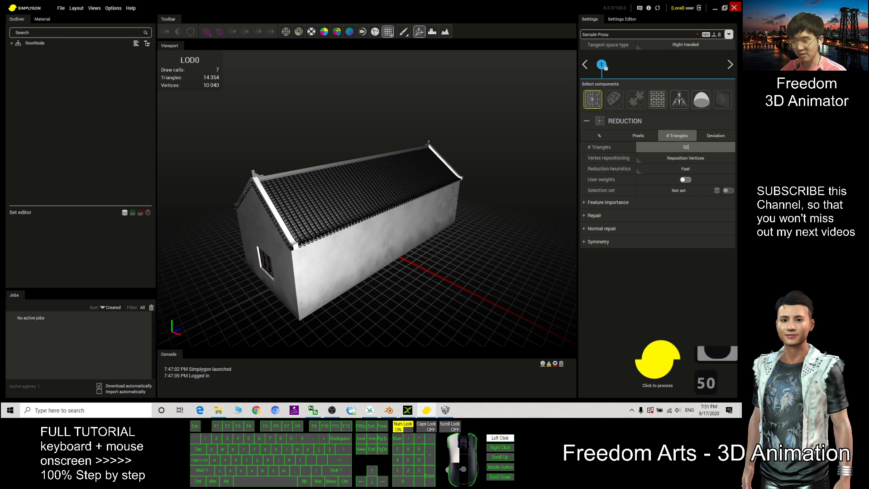
{"action": "type", "text": "00"}
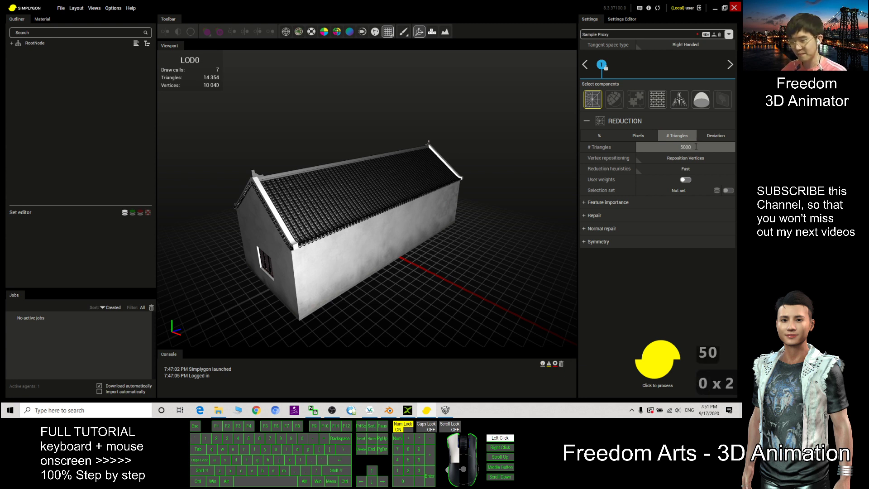
{"action": "left_click", "coordinate": [645, 294]}
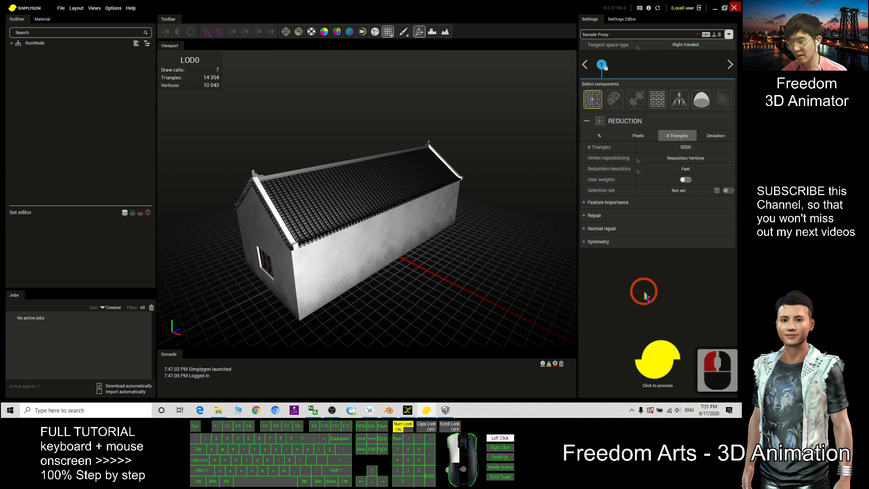
{"action": "left_click", "coordinate": [659, 101]}
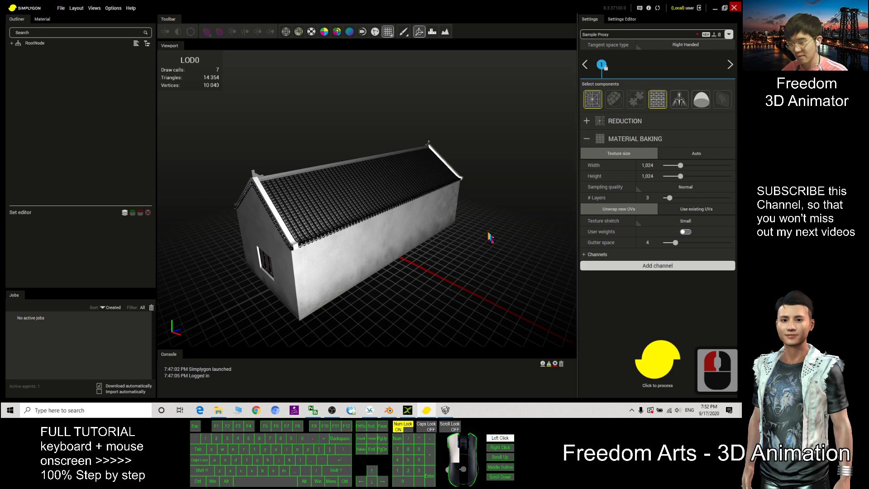
- Switch to Blender, examine the building's UV layout and list of texture images in UV Editing, and return to Simplygon
{"action": "left_click", "coordinate": [389, 411]}
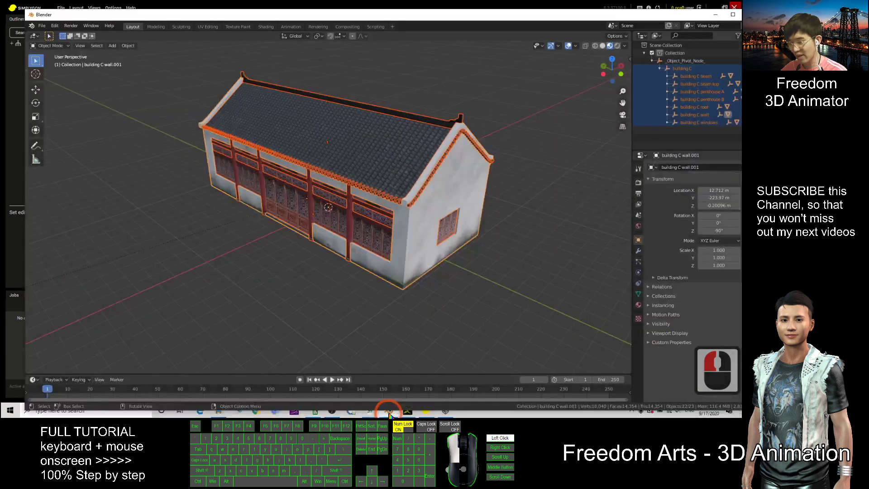
{"action": "left_click", "coordinate": [207, 27]}
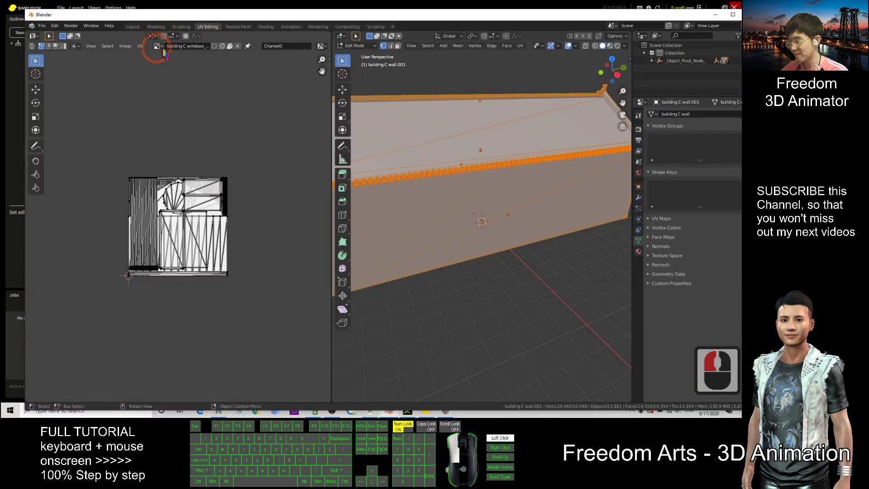
{"action": "left_click", "coordinate": [158, 46]}
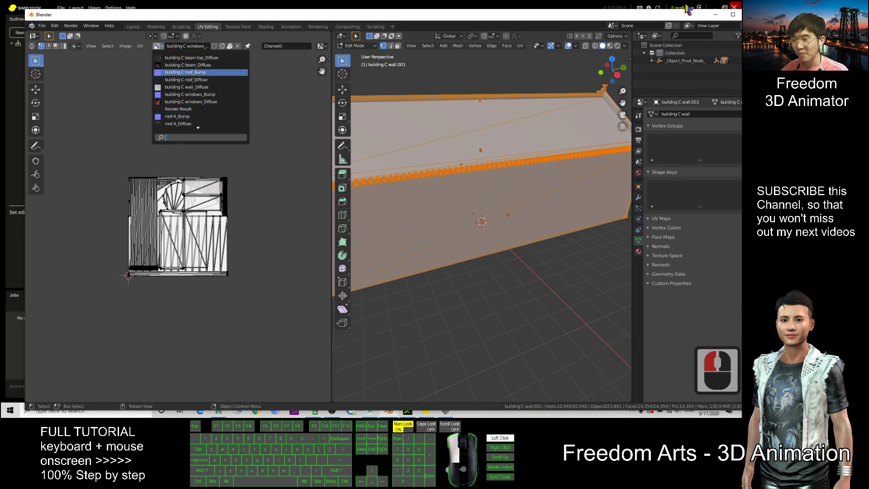
{"action": "double_click", "coordinate": [700, 18]}
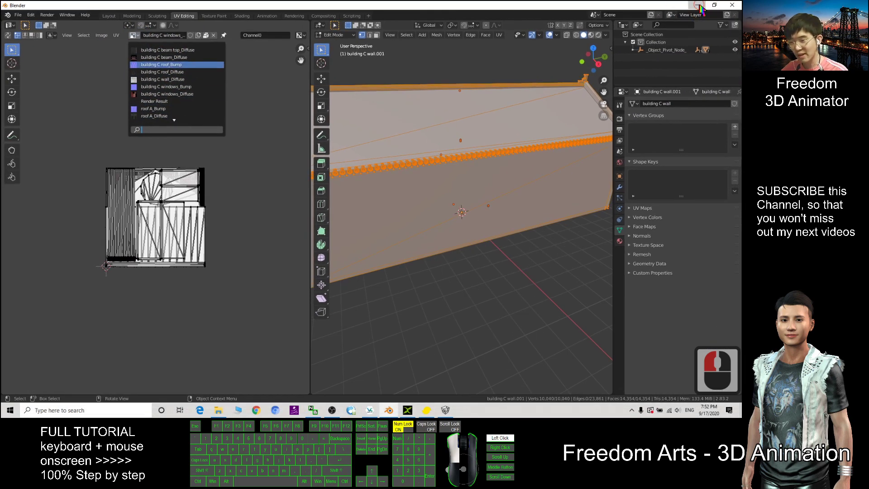
{"action": "left_click", "coordinate": [715, 5]}
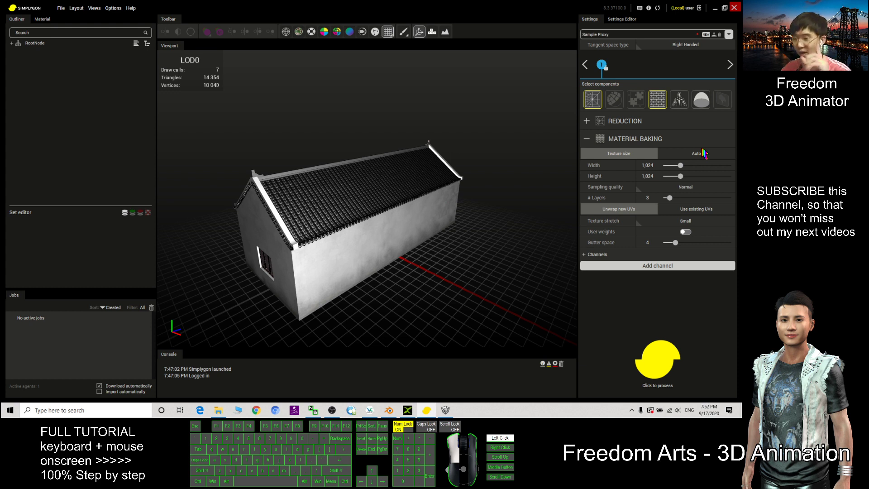
- Set the Diffuse baking channel's Channels option to RGB and turn off Output sRGB
{"action": "left_click", "coordinate": [586, 256]}
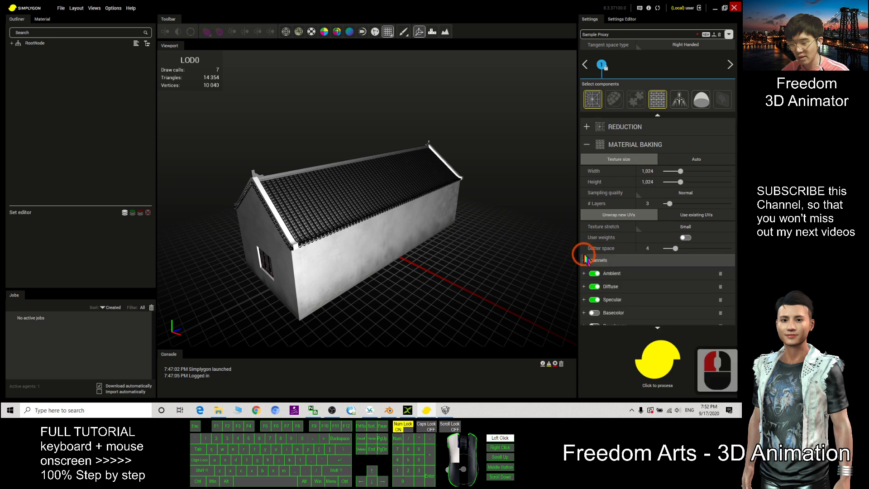
{"action": "scroll", "coordinate": [581, 267], "scroll_direction": "down", "scroll_amount": 2}
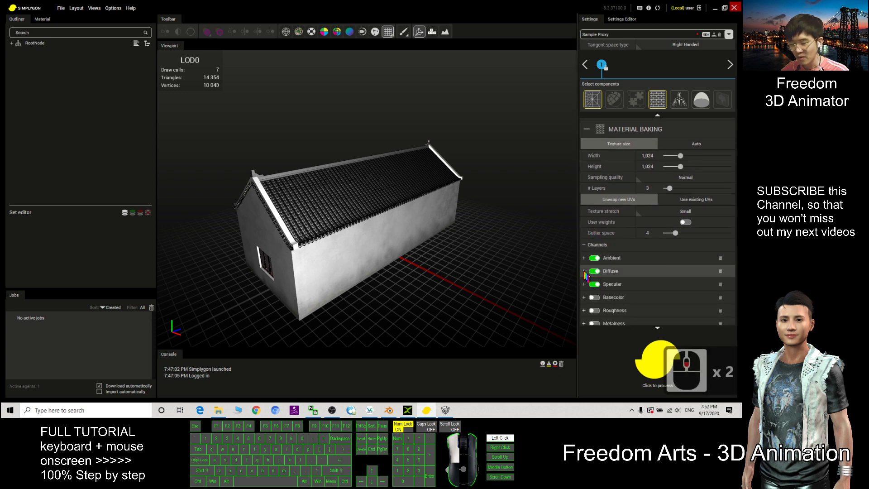
{"action": "left_click", "coordinate": [583, 272]}
{"action": "scroll", "coordinate": [584, 274], "scroll_direction": "down", "scroll_amount": 2}
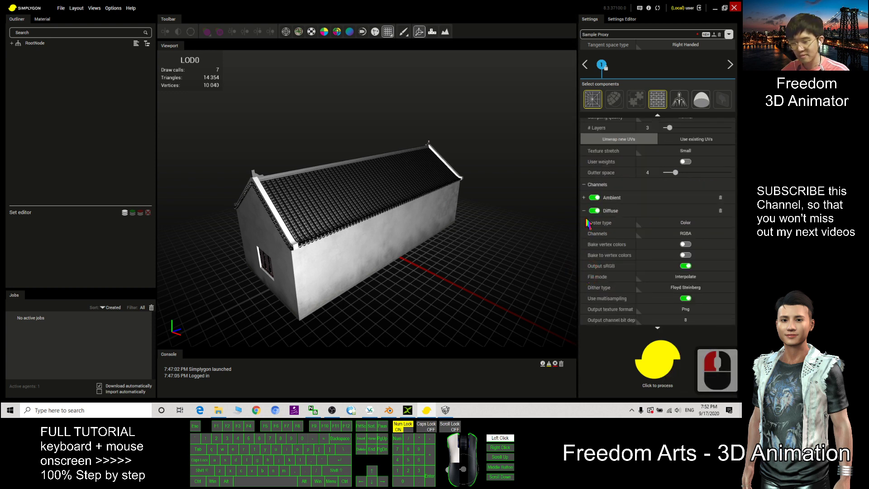
{"action": "scroll", "coordinate": [586, 214], "scroll_direction": "down", "scroll_amount": 1}
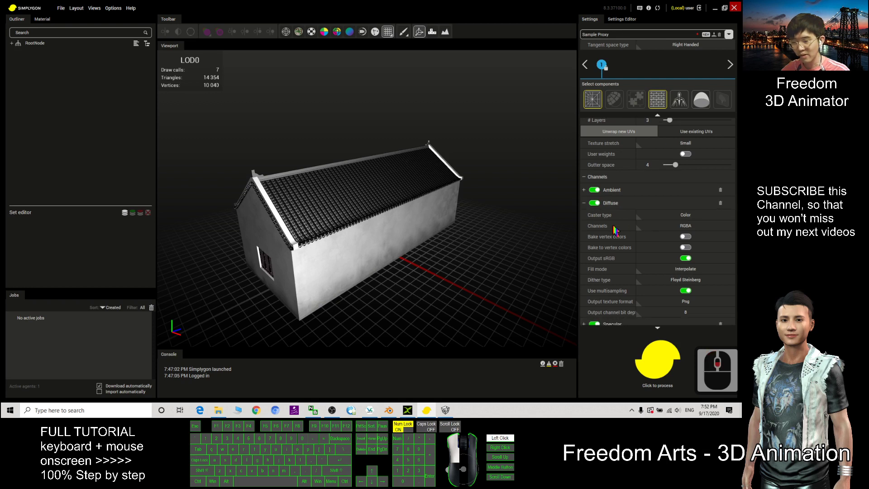
{"action": "left_click", "coordinate": [669, 225]}
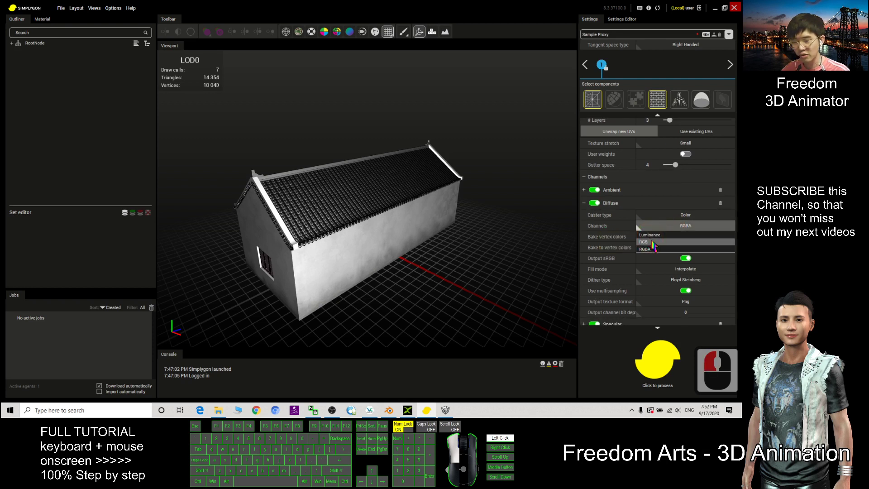
{"action": "left_click", "coordinate": [652, 242]}
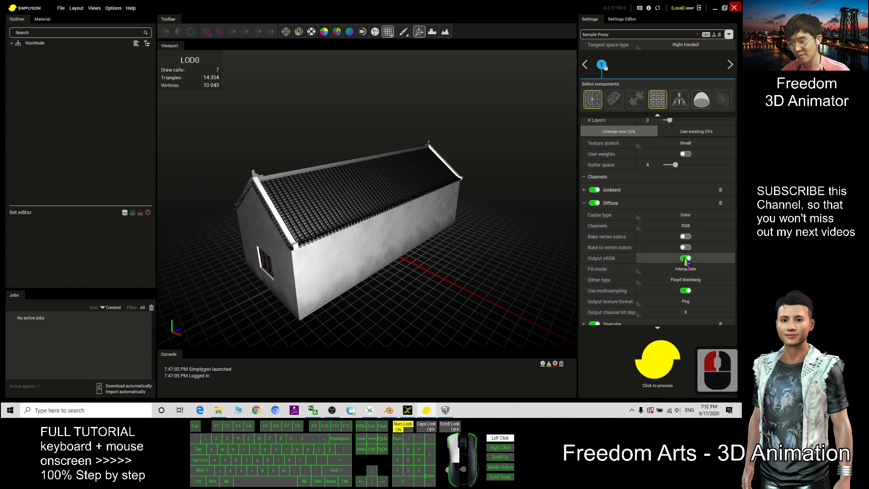
{"action": "left_click", "coordinate": [685, 259]}
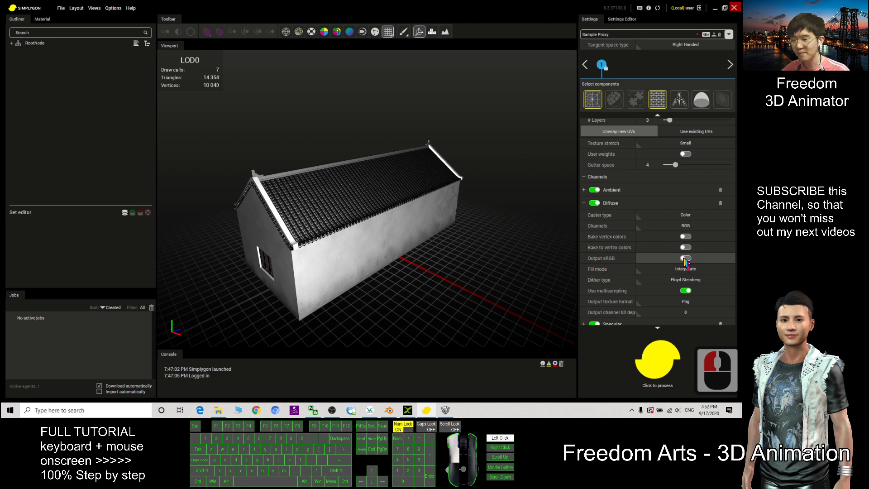
- Process the building with these settings and import the result of the finished job
{"action": "scroll", "coordinate": [665, 313], "scroll_direction": "up", "scroll_amount": 2}
{"action": "scroll", "coordinate": [651, 352], "scroll_direction": "down", "scroll_amount": 3}
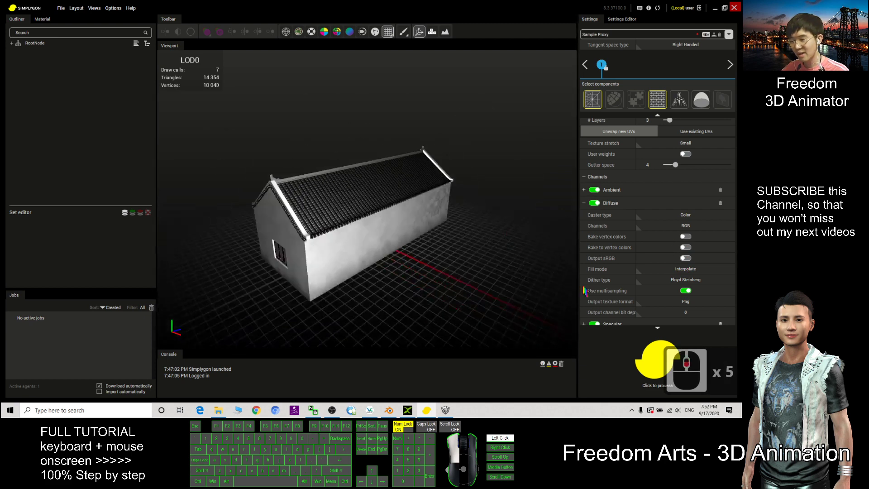
{"action": "left_click", "coordinate": [652, 362]}
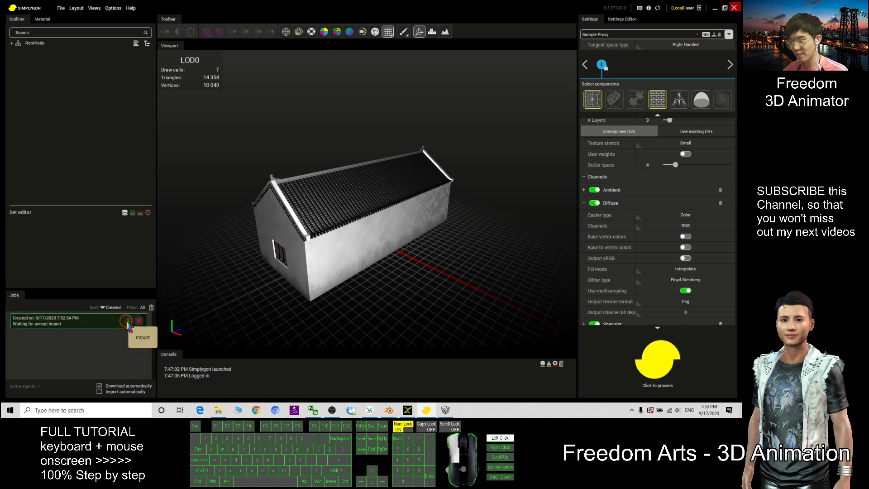
{"action": "left_click", "coordinate": [129, 322]}
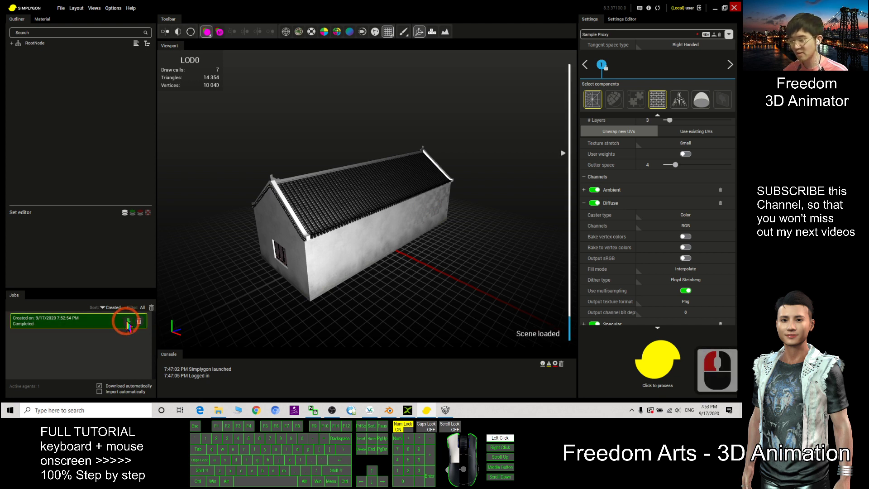
- Compare the LOD0 and LOD1 buildings side by side from the front and the gable end
{"action": "left_click", "coordinate": [165, 31]}
{"action": "left_click", "coordinate": [408, 232]}
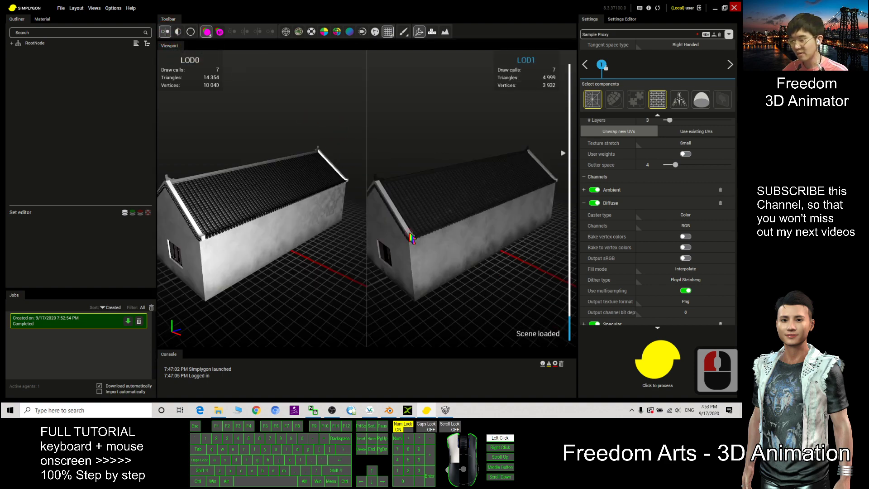
{"action": "left_click_drag", "start_coordinate": [409, 235], "coordinate": [367, 232]}
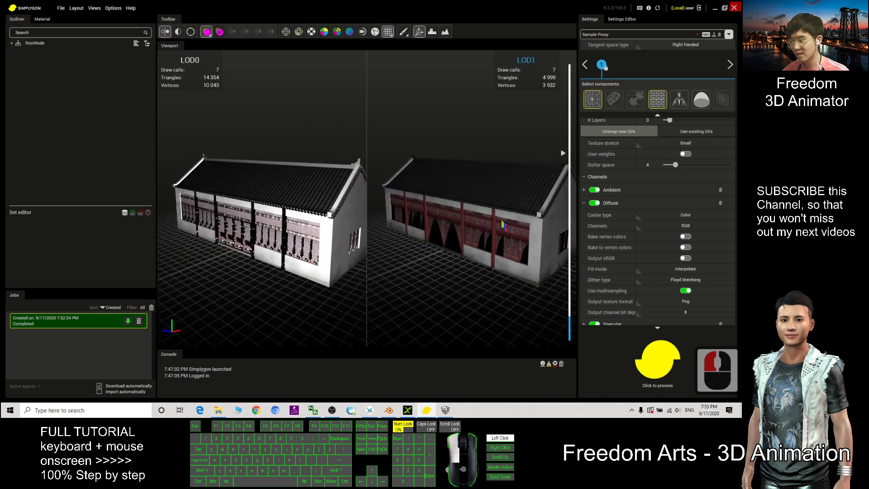
{"action": "left_click_drag", "start_coordinate": [504, 225], "coordinate": [518, 195]}
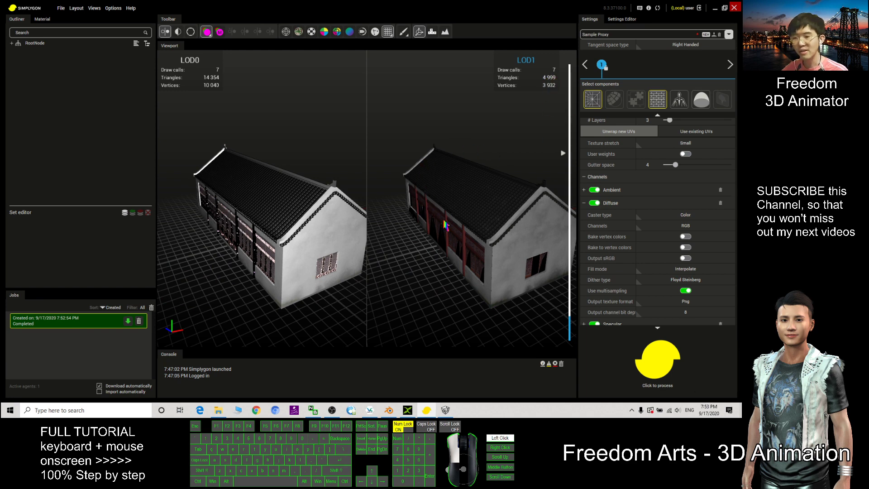
{"action": "left_click_drag", "start_coordinate": [489, 226], "coordinate": [491, 227]}
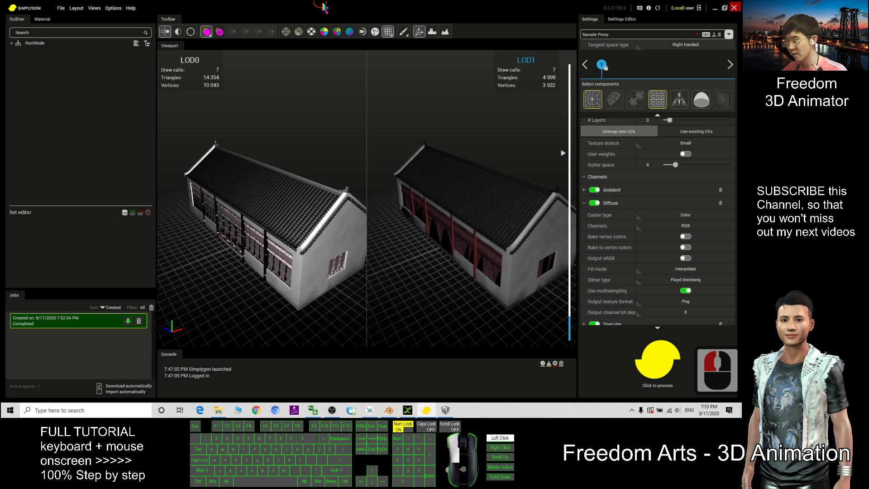
- Reduce Simplygon to a smaller window next to the "export from blender" folder and make it active
{"action": "left_click_drag", "start_coordinate": [326, 10], "coordinate": [518, 51]}
{"action": "left_click", "coordinate": [190, 139]}
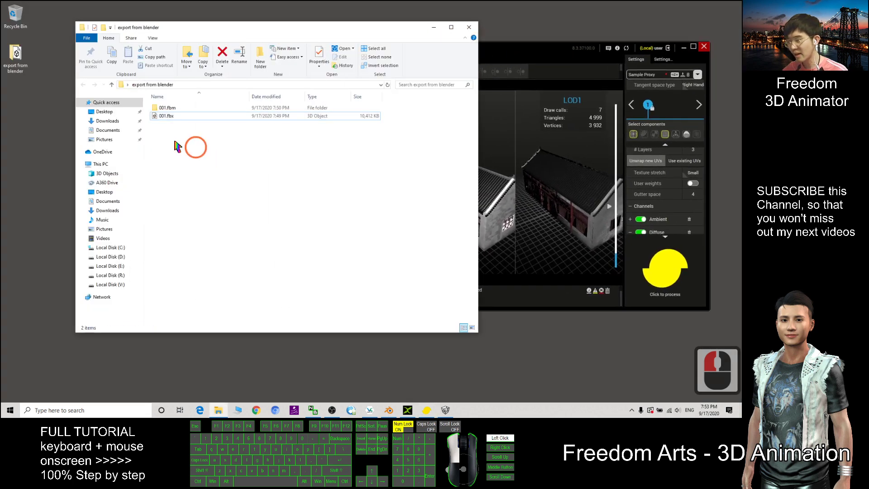
{"action": "left_click", "coordinate": [549, 44]}
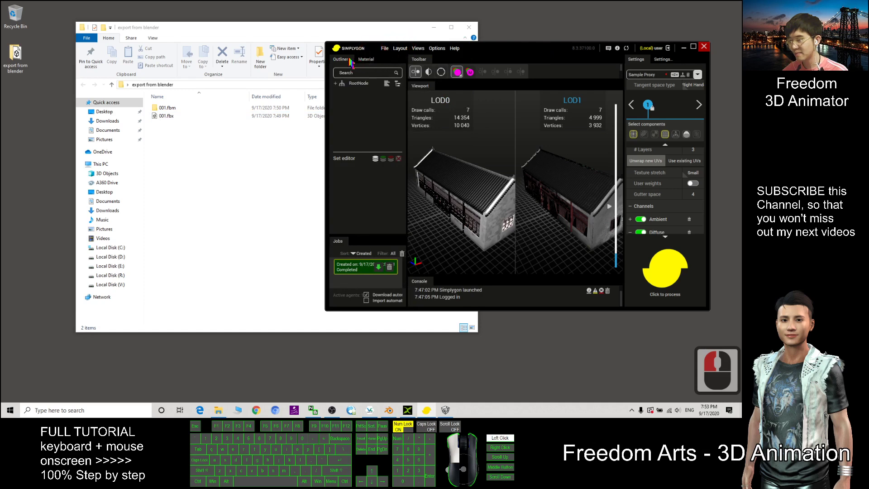
- Start a scene export and set its save location to the "export from blender" folder using the path copied from File Explorer
{"action": "left_click", "coordinate": [385, 48]}
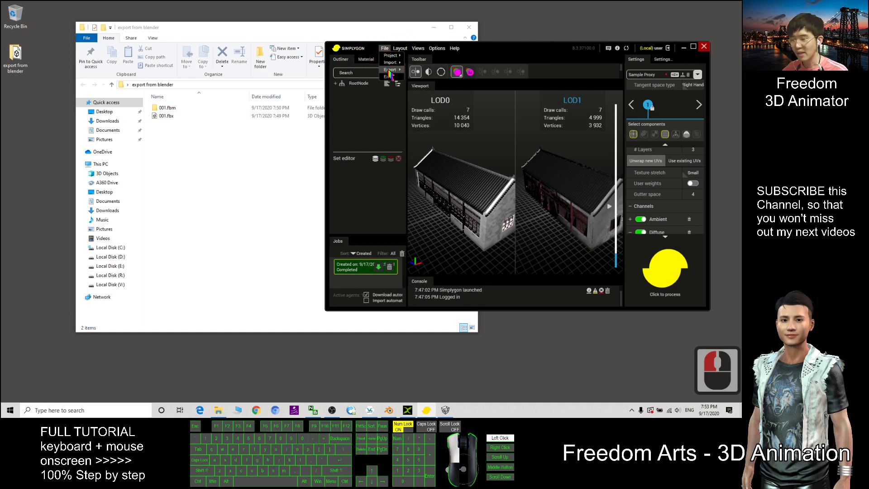
{"action": "left_click", "coordinate": [389, 69]}
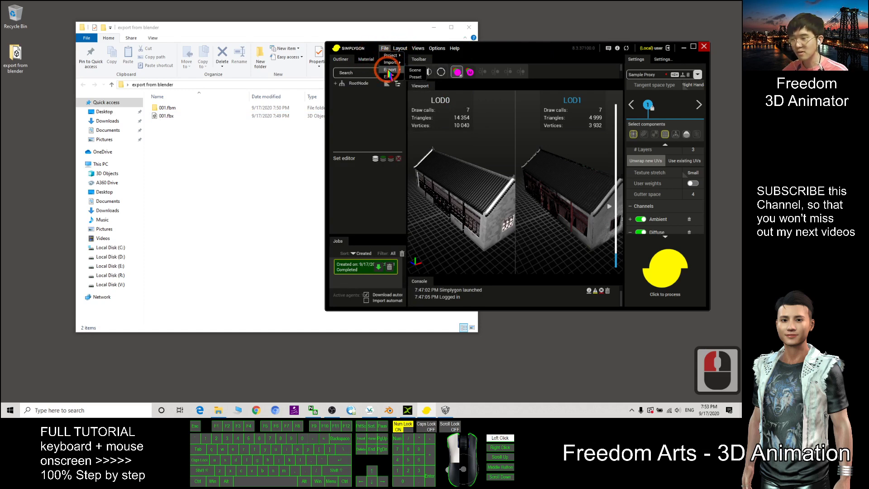
{"action": "left_click", "coordinate": [416, 71]}
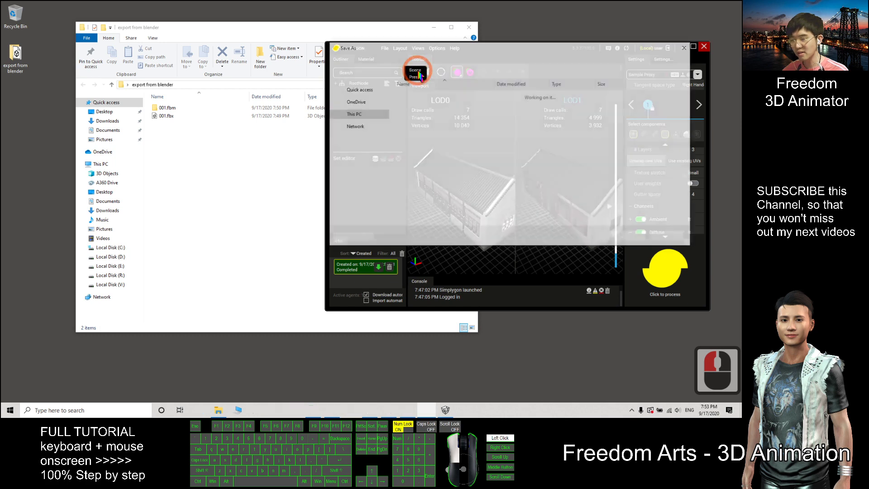
{"action": "left_click_drag", "start_coordinate": [190, 23], "coordinate": [169, 20]}
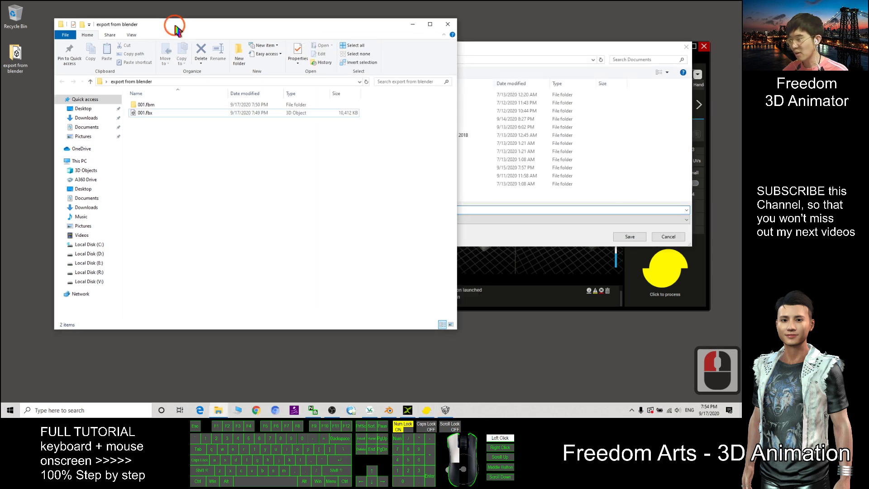
{"action": "left_click", "coordinate": [178, 82]}
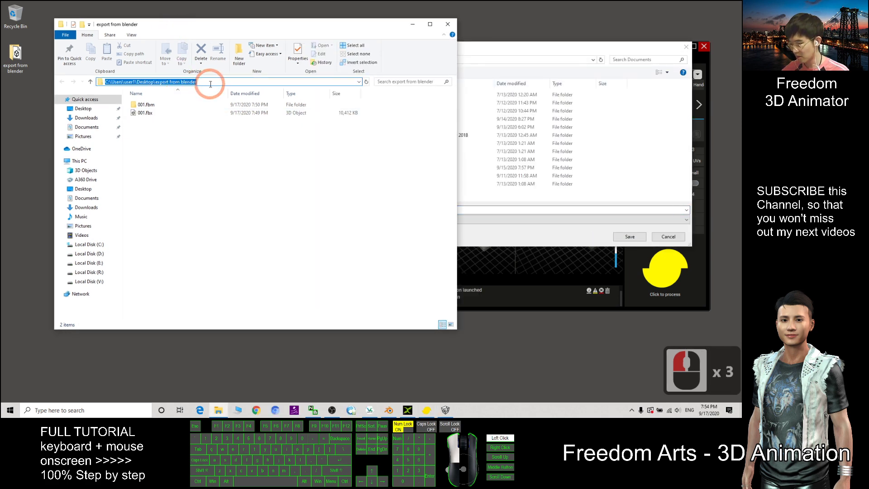
{"action": "key", "text": "ctrl+c"}
{"action": "left_click", "coordinate": [552, 49]}
{"action": "double_click", "coordinate": [447, 59]}
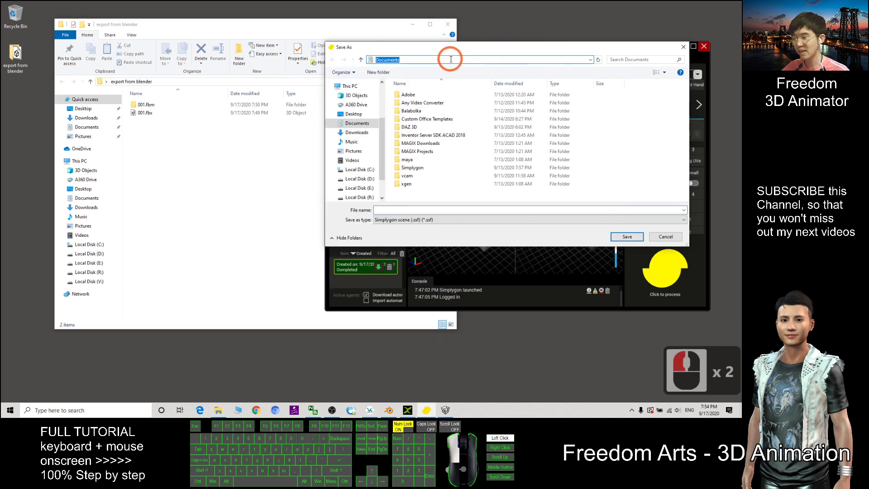
{"action": "key", "text": "ctrl+v"}
{"action": "key", "text": "Return"}
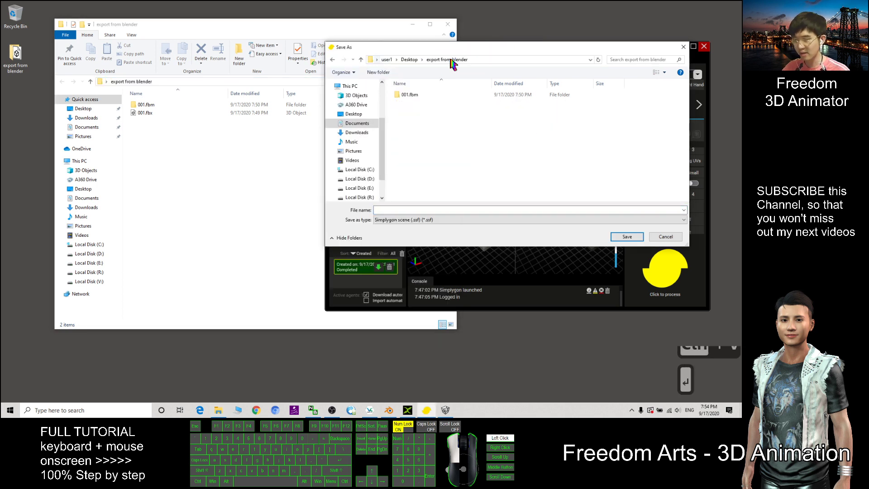
- Export the scene as an Autodesk FBX file named 002, with +Y up-vector, left geometry handedness and the base mesh saved
{"action": "left_click", "coordinate": [409, 219]}
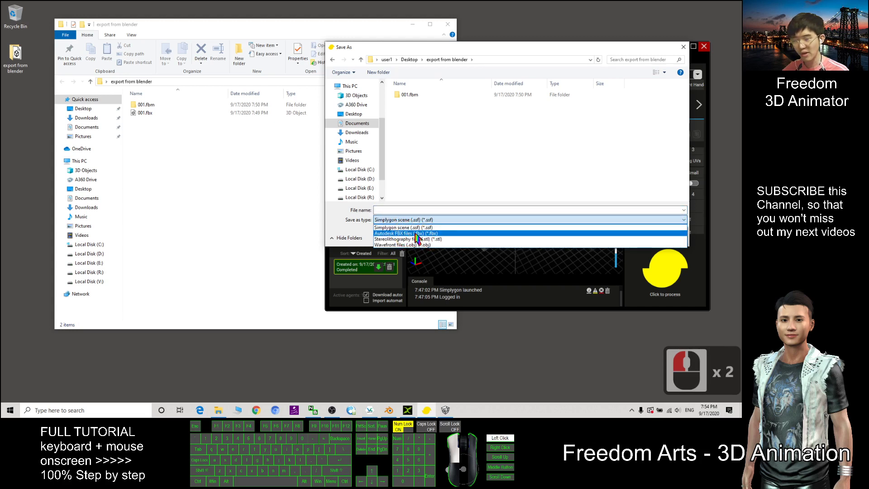
{"action": "left_click", "coordinate": [414, 234]}
{"action": "left_click", "coordinate": [404, 209]}
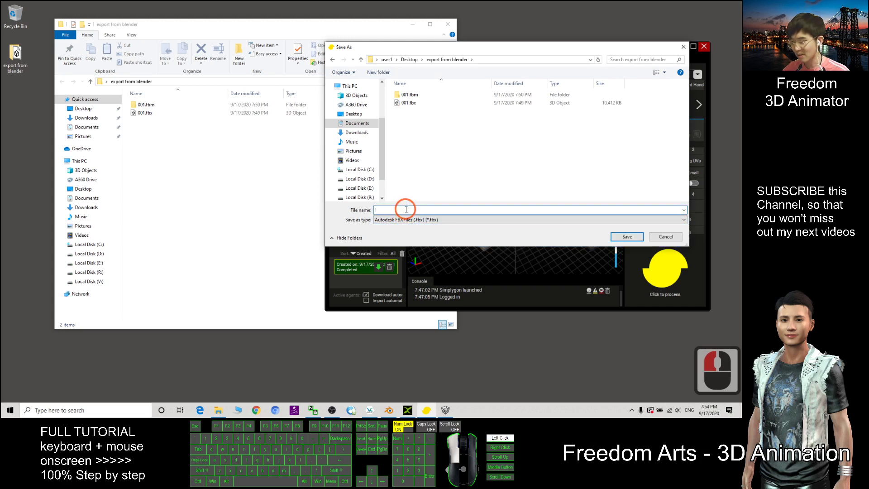
{"action": "type", "text": "002"}
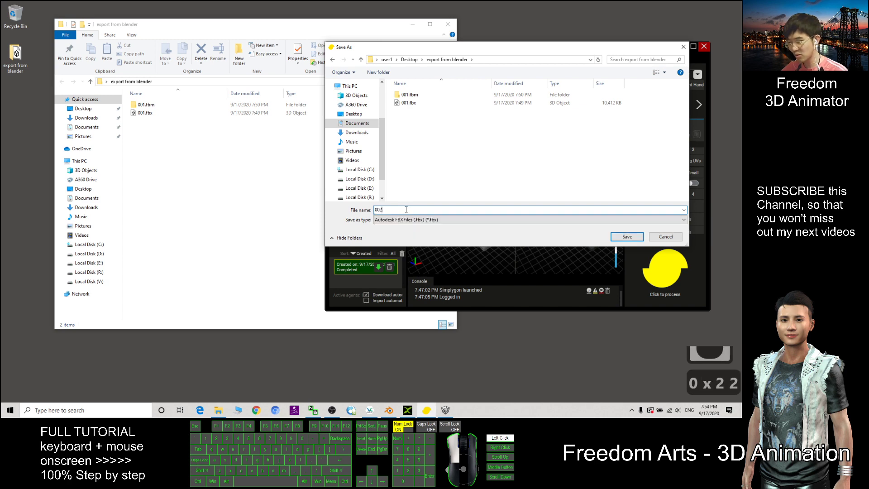
{"action": "left_click", "coordinate": [427, 175]}
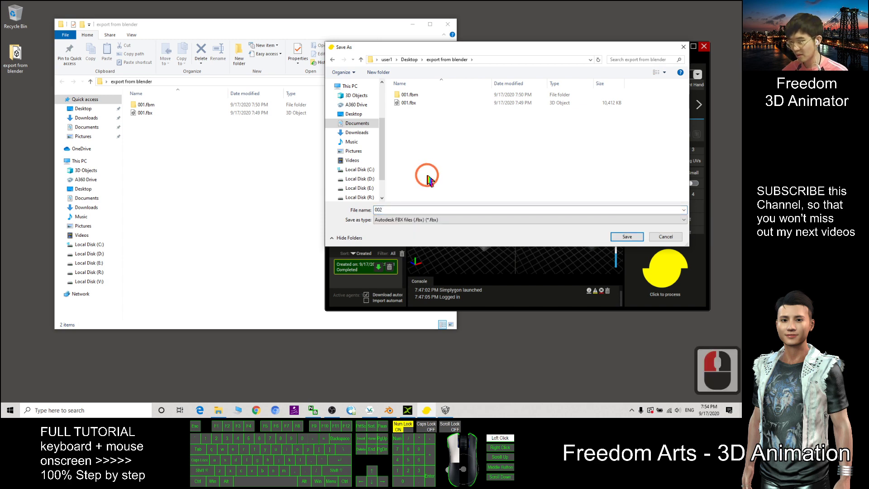
{"action": "left_click", "coordinate": [626, 236]}
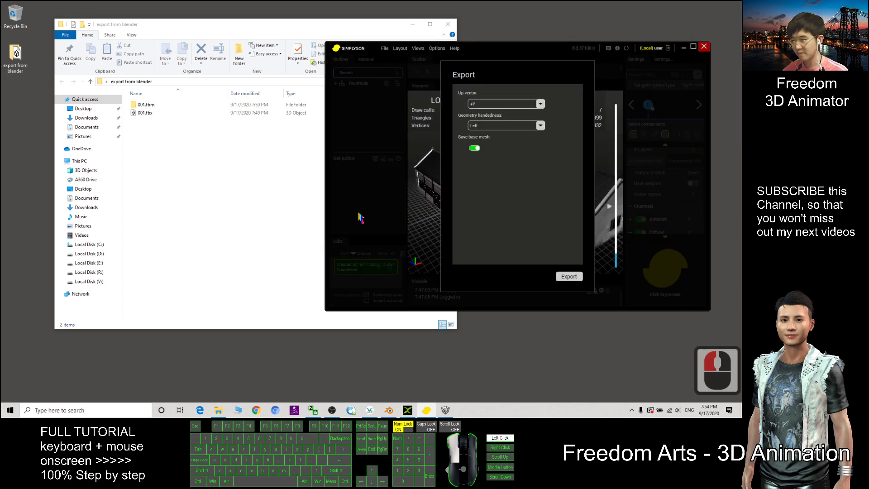
{"action": "left_click", "coordinate": [567, 276]}
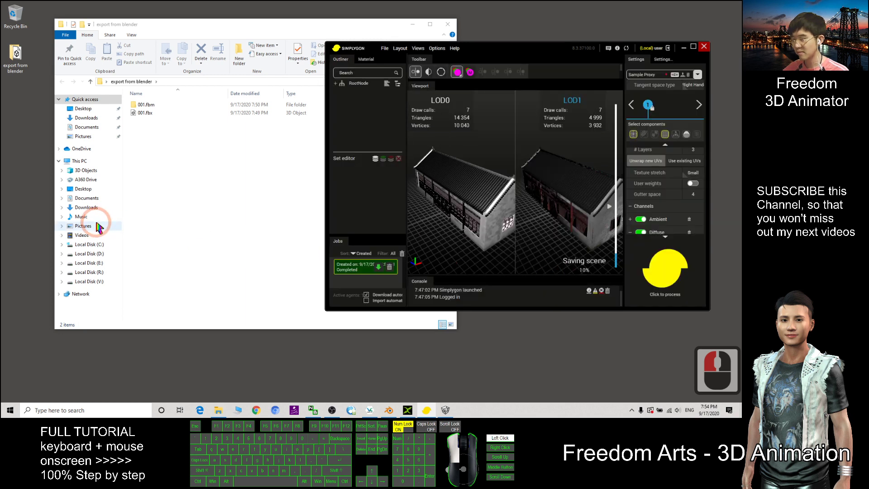
- Check the exported 002_LOD0 and 002_LOD1 folders in File Explorer and view the baked images in the LOD1 Textures folder
{"action": "left_click", "coordinate": [160, 201]}
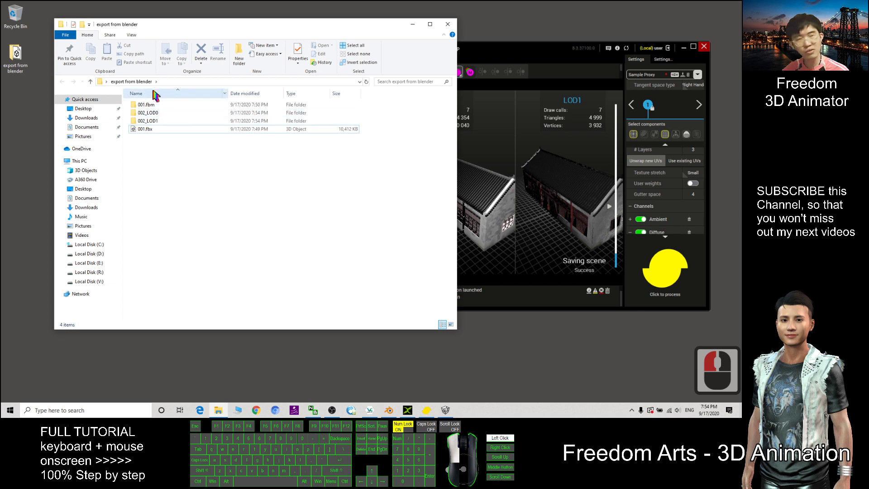
{"action": "double_click", "coordinate": [149, 126]}
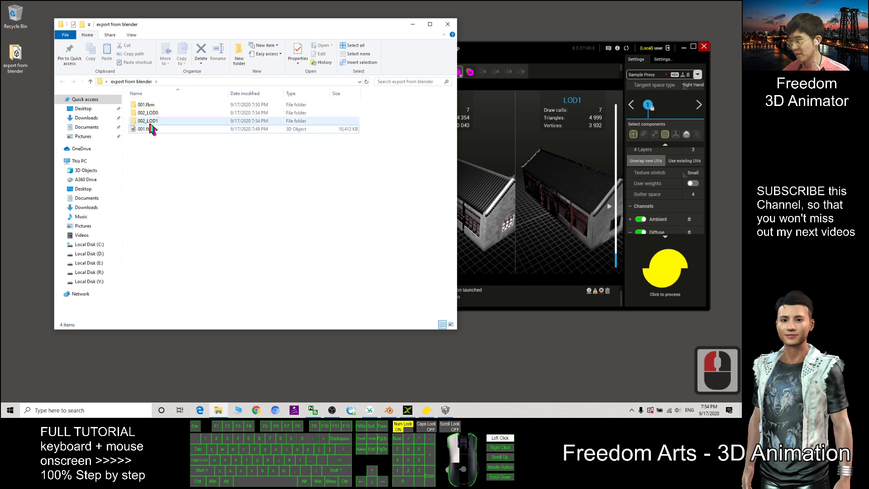
{"action": "left_click", "coordinate": [150, 112]}
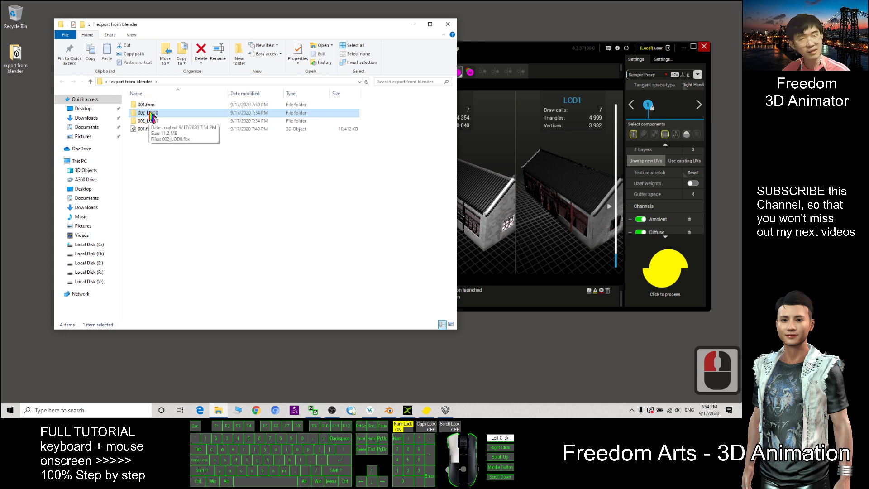
{"action": "left_click", "coordinate": [144, 121]}
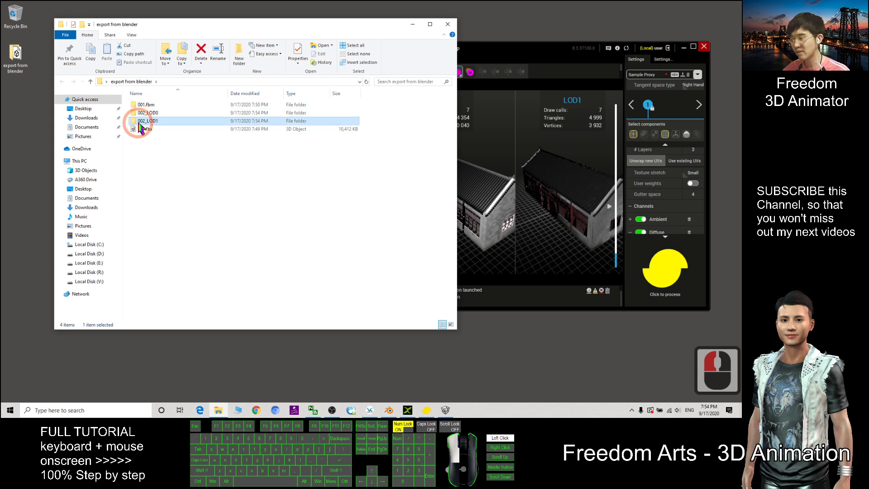
{"action": "double_click", "coordinate": [158, 121]}
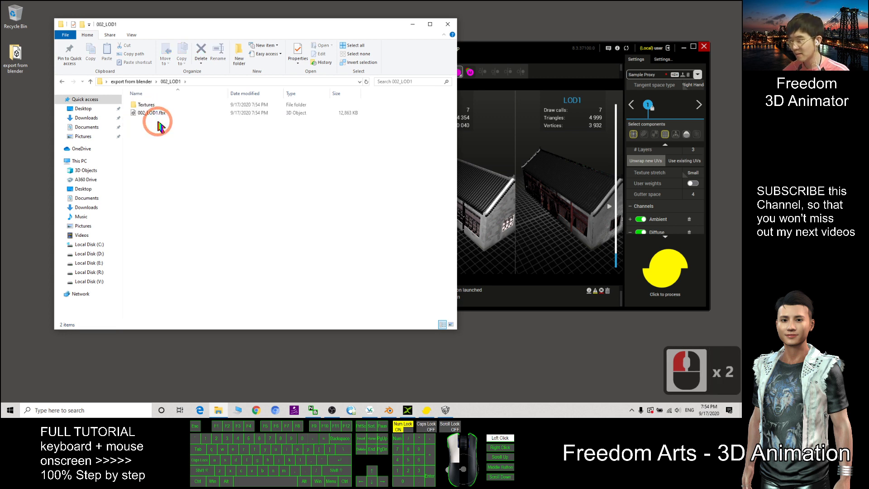
{"action": "left_click", "coordinate": [223, 136]}
{"action": "double_click", "coordinate": [167, 107]}
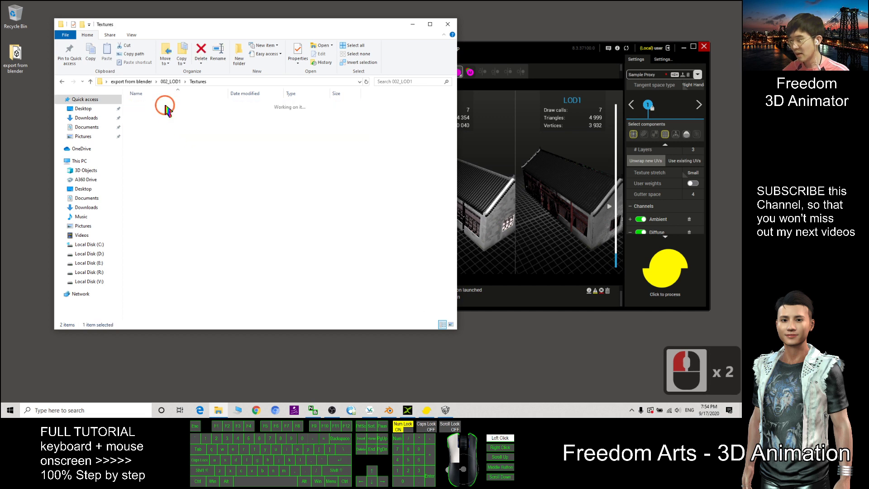
{"action": "left_click", "coordinate": [210, 120]}
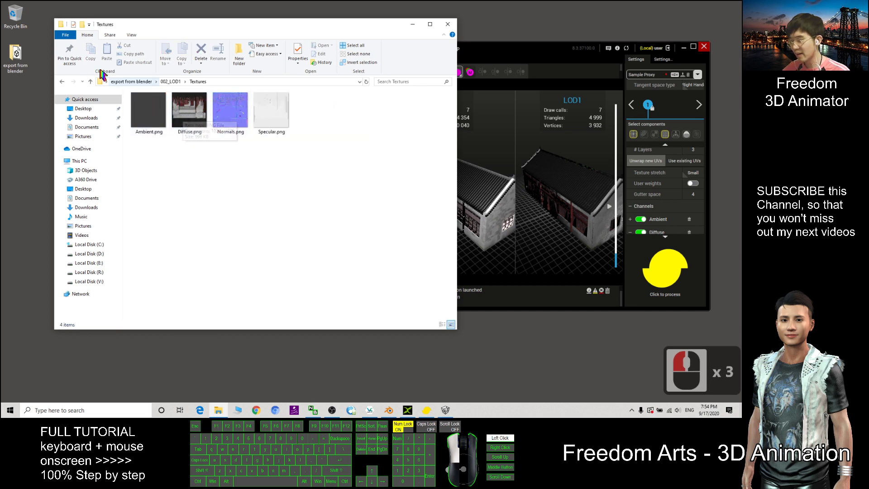
{"action": "left_click", "coordinate": [61, 82]}
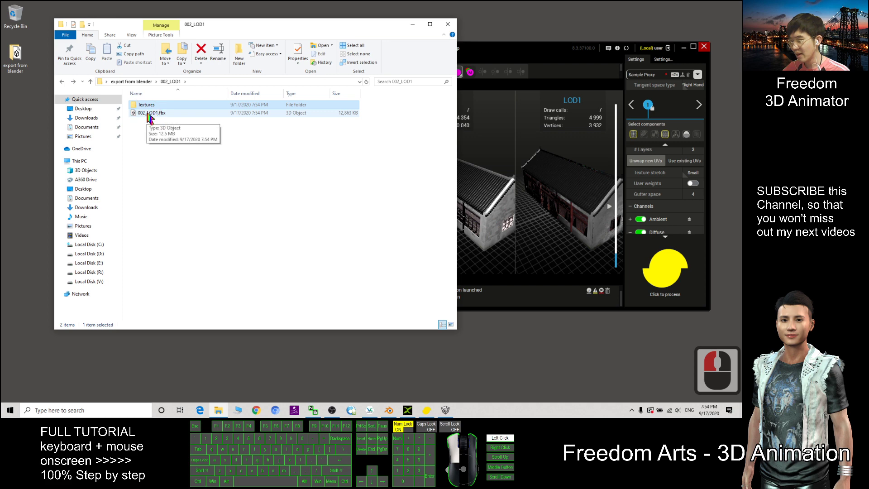
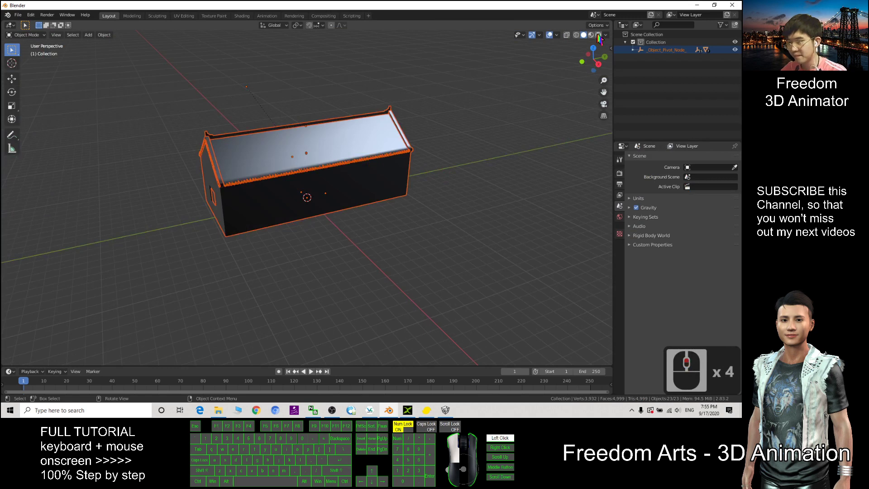
- Show the imported LOD1 building in Blender's material preview and examine its textures on the roof, front and gable end
{"action": "left_click", "coordinate": [592, 35]}
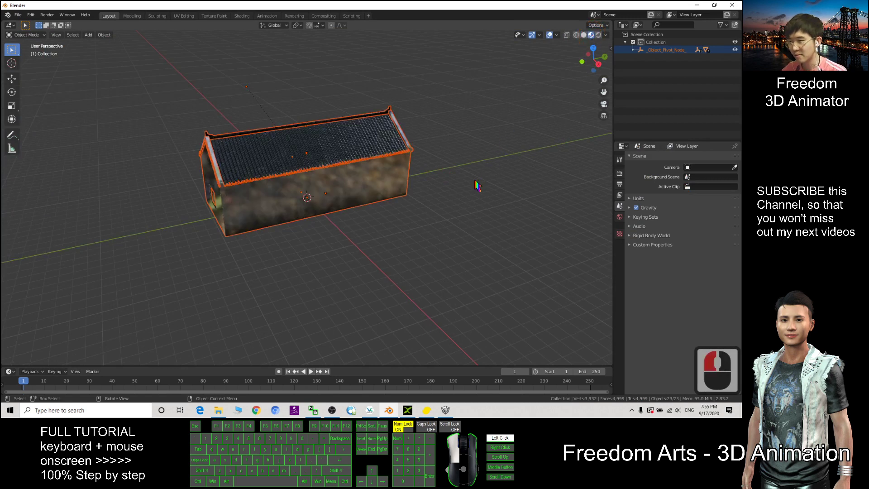
{"action": "middle_click_drag", "start_coordinate": [153, 222], "coordinate": [240, 229]}
{"action": "scroll", "coordinate": [400, 208], "scroll_direction": "up", "scroll_amount": 7}
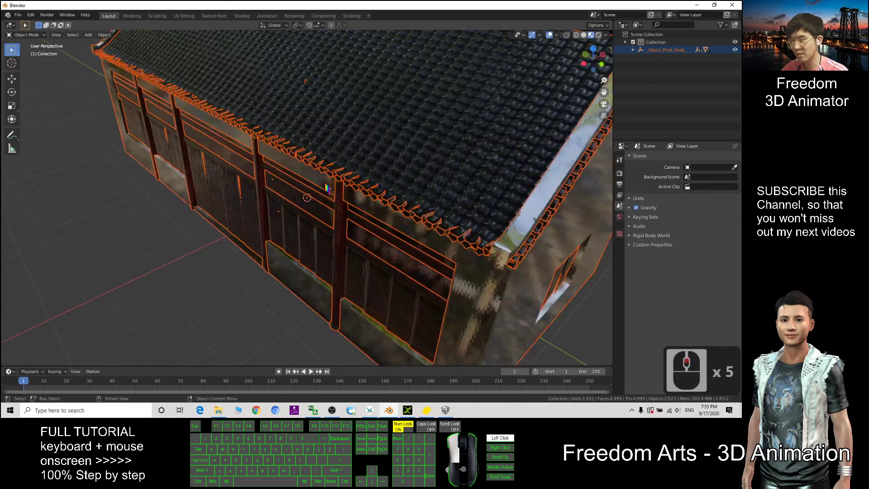
{"action": "middle_click_drag", "start_coordinate": [400, 208], "coordinate": [472, 193]}
{"action": "middle_click_drag", "start_coordinate": [249, 212], "coordinate": [438, 162]}
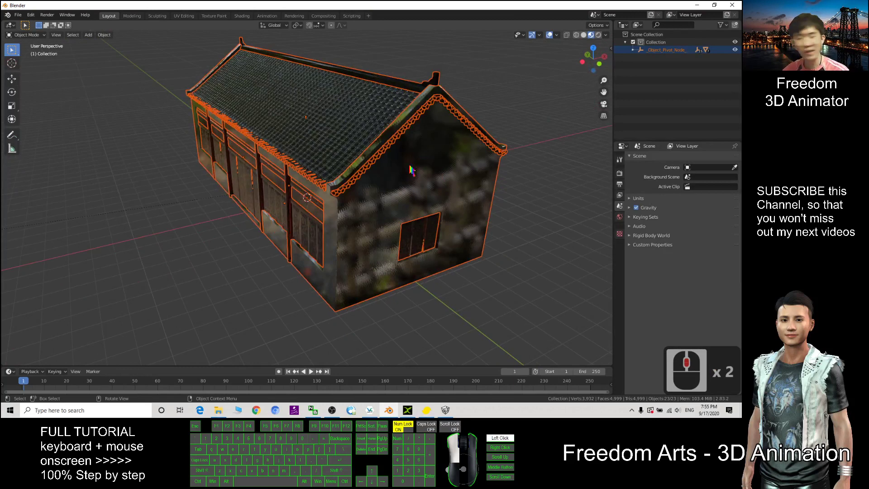
{"action": "left_click", "coordinate": [444, 410]}
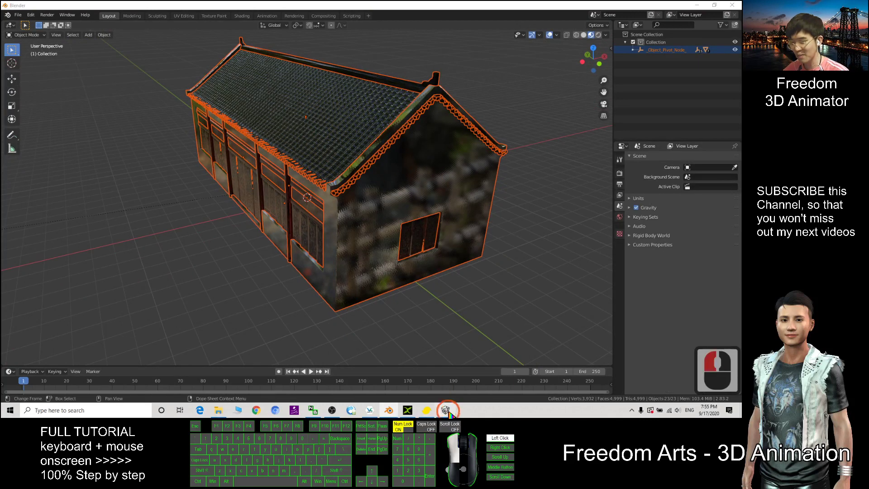
{"action": "left_click", "coordinate": [444, 409]}
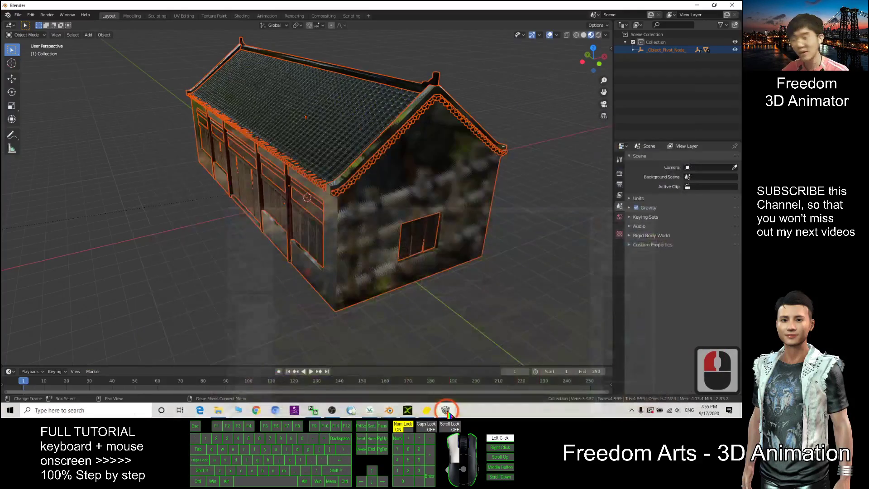
{"action": "mouse_move", "coordinate": [337, 220]}
{"action": "middle_mouse_down"}
{"action": "mouse_move", "coordinate": [345, 222]}
{"action": "mouse_move", "coordinate": [327, 210]}
{"action": "middle_mouse_up"}
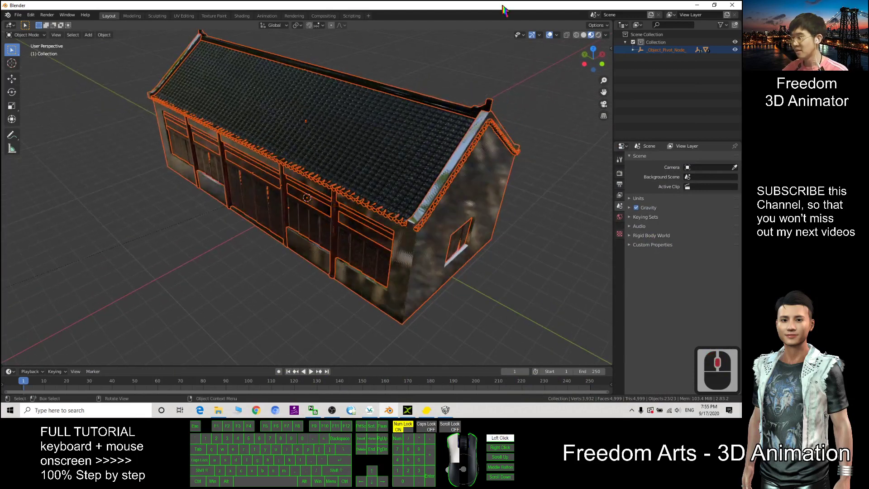
{"action": "left_click", "coordinate": [591, 36]}
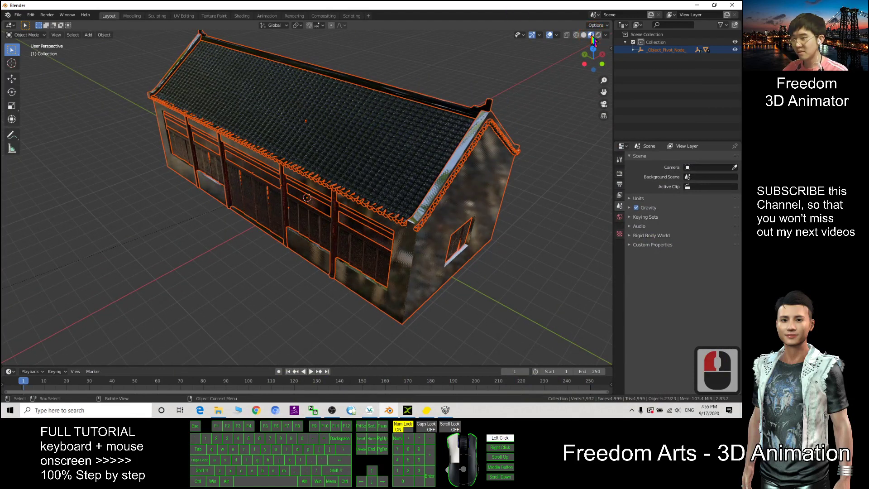
- Open the UV Editing workspace and review the list of available images, and minimise Blender
{"action": "left_click", "coordinate": [185, 16]}
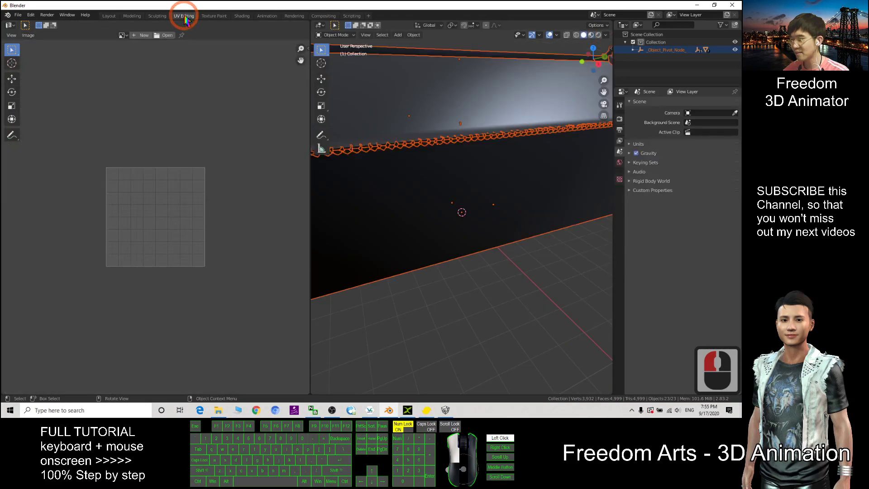
{"action": "left_click", "coordinate": [122, 35]}
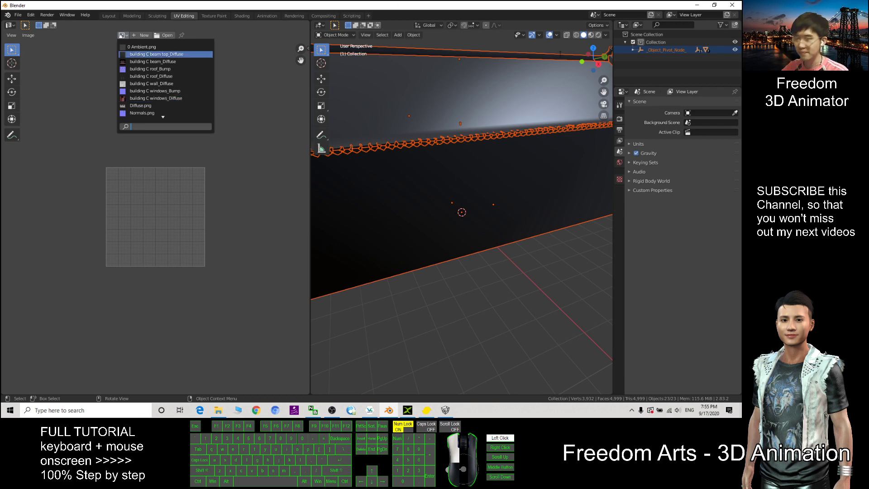
{"action": "left_click", "coordinate": [698, 5]}
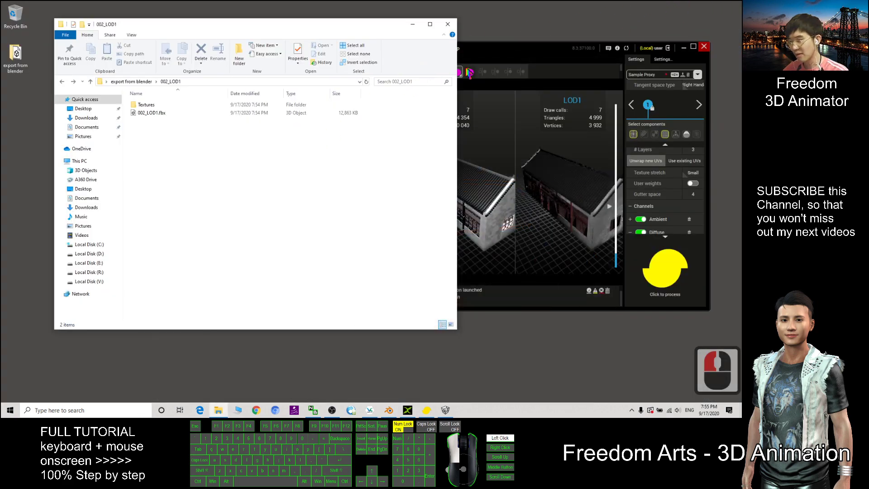
- Switch to iClone 3DXchange 7 and import 002_LOD1.fbx from the 002_LOD1 folder
{"action": "left_click", "coordinate": [408, 409]}
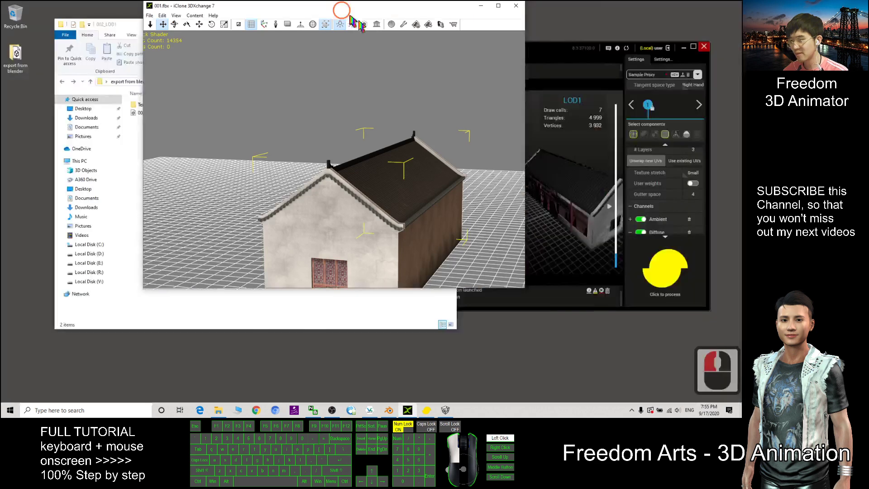
{"action": "left_click_drag", "start_coordinate": [349, 16], "coordinate": [414, 44]}
{"action": "left_click", "coordinate": [188, 161]}
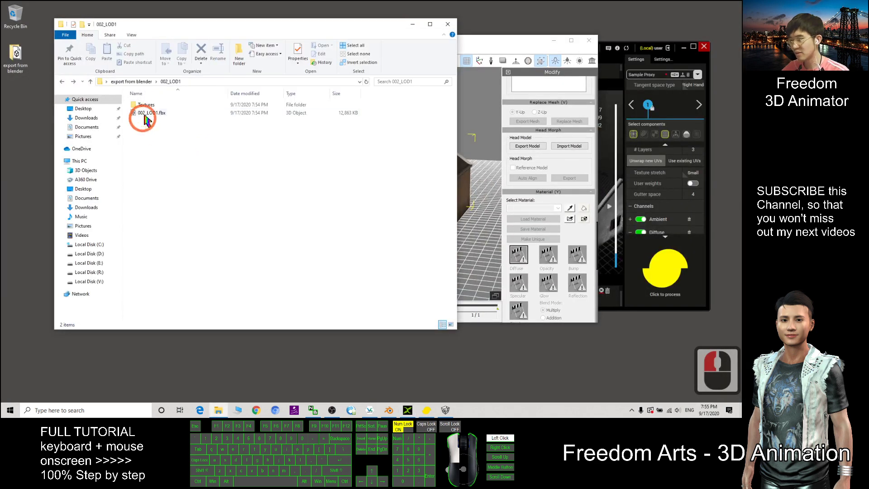
{"action": "left_click", "coordinate": [528, 39]}
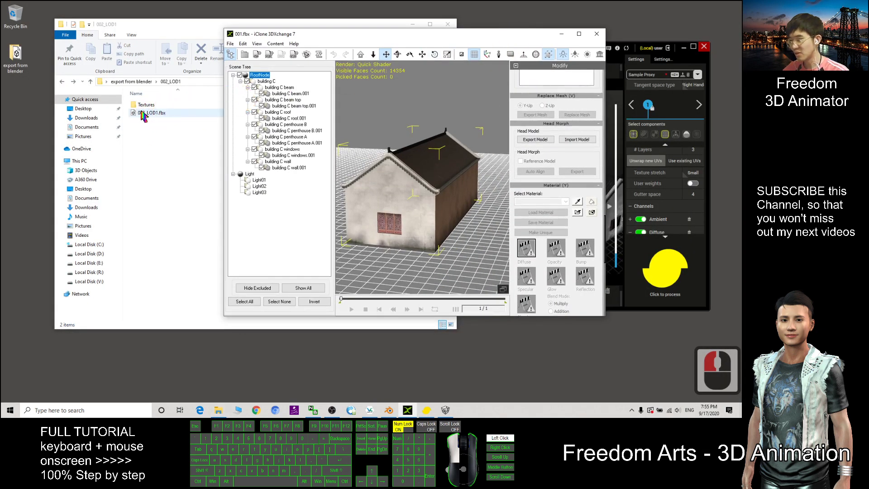
{"action": "left_click_drag", "start_coordinate": [149, 118], "coordinate": [409, 180]}
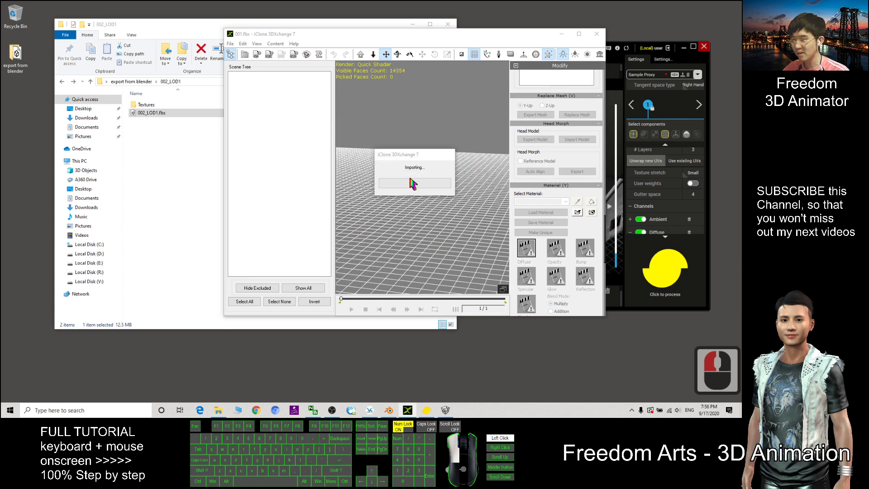
{"action": "left_click", "coordinate": [392, 219]}
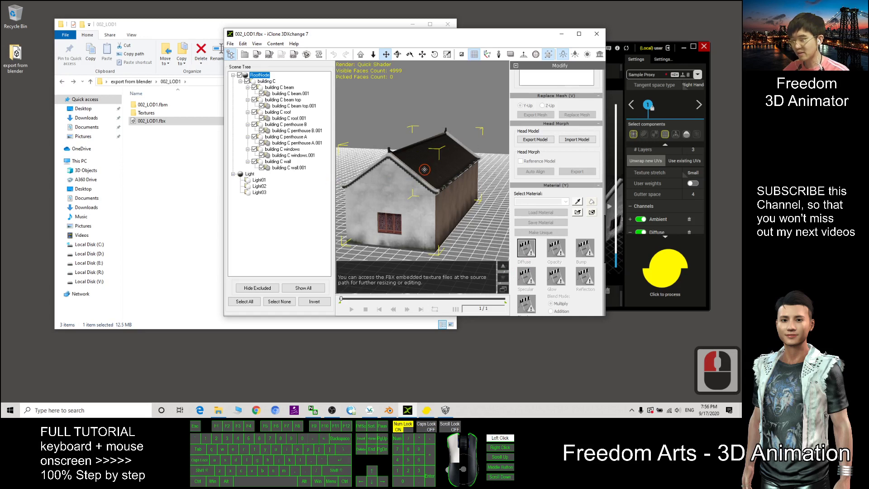
- Select the building's roof mesh in the viewport and inspect its material list and diffuse texture slot
{"action": "double_click", "coordinate": [423, 169]}
{"action": "left_click", "coordinate": [566, 201]}
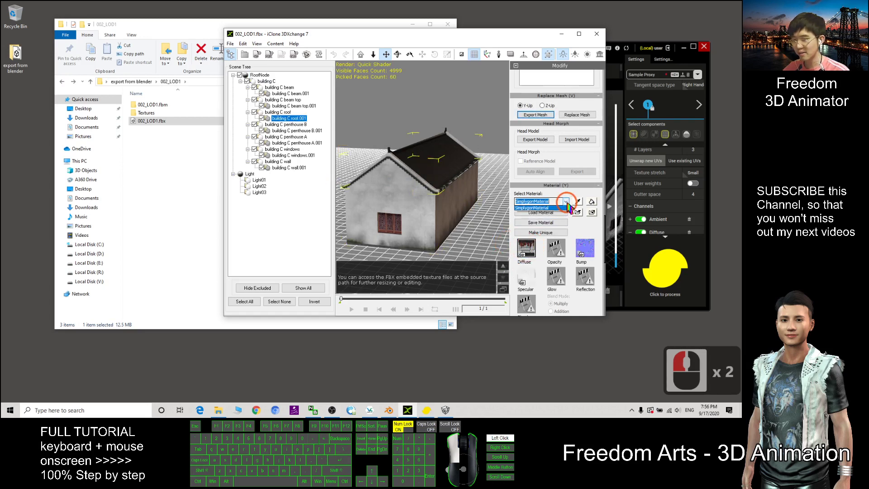
{"action": "left_click", "coordinate": [565, 201]}
{"action": "left_click", "coordinate": [565, 200]}
{"action": "left_click", "coordinate": [566, 201]}
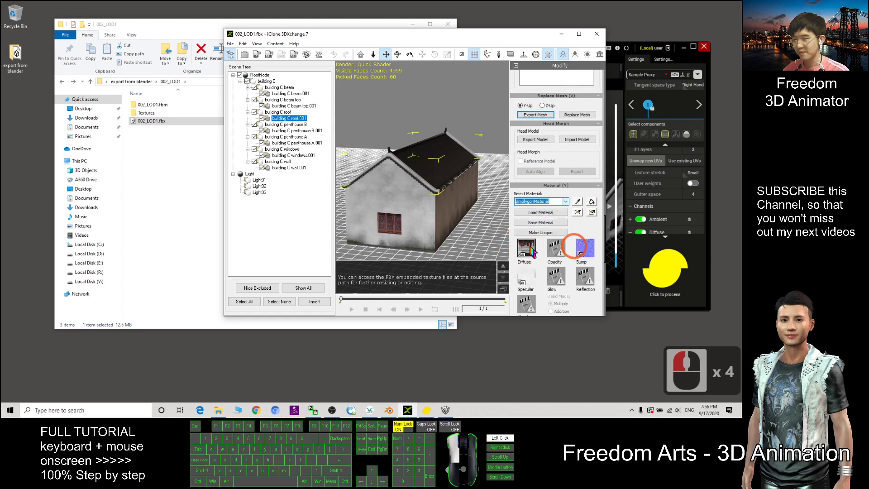
{"action": "left_click", "coordinate": [516, 244]}
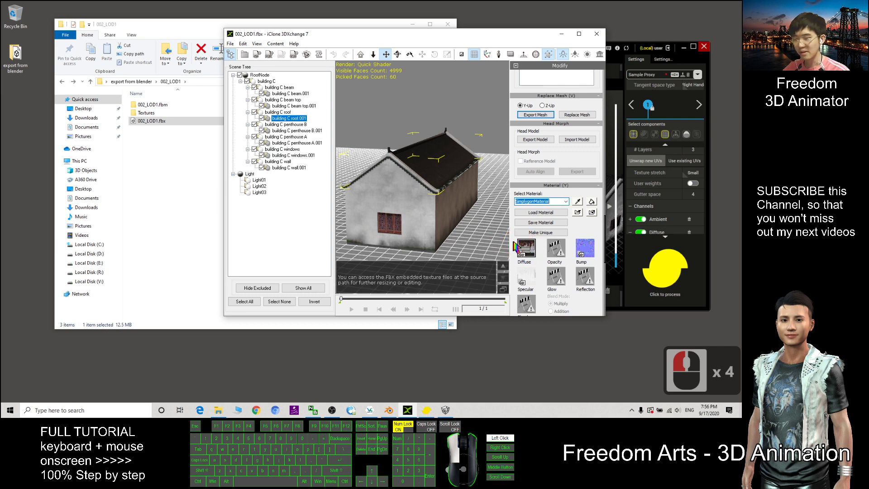
{"action": "left_click", "coordinate": [565, 201]}
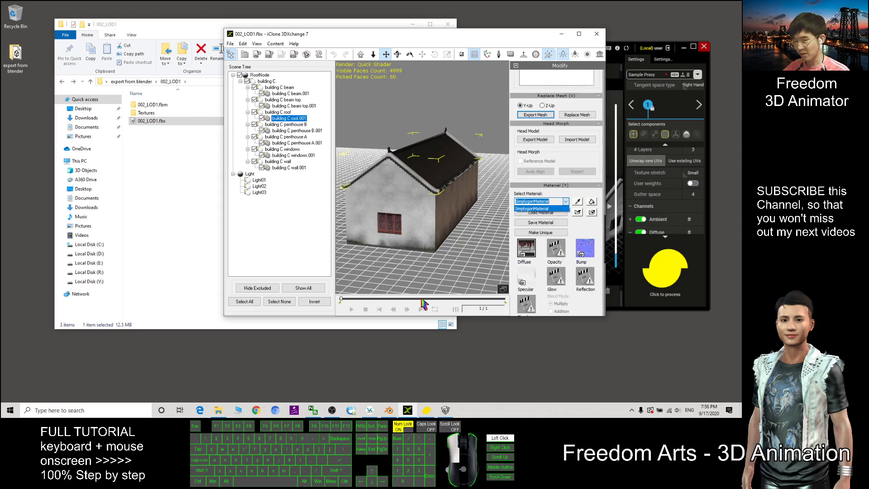
{"action": "left_click", "coordinate": [445, 410]}
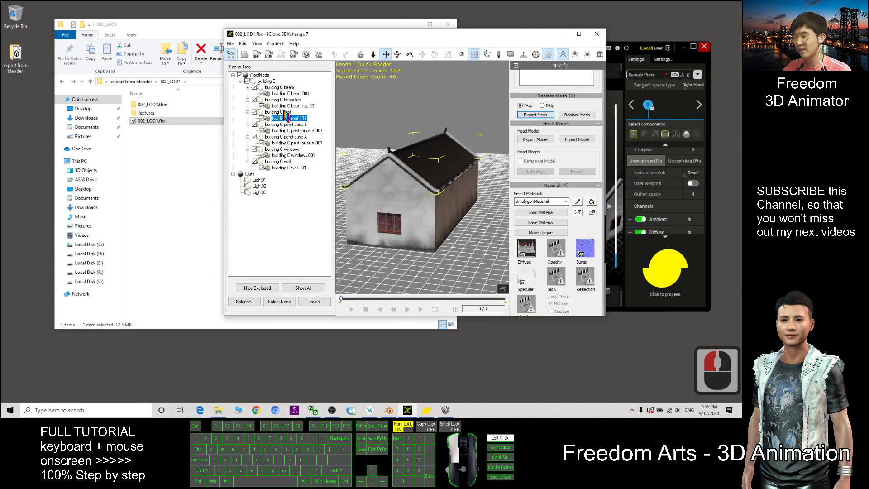
- Minimise iClone 3DXchange 7 and import 002_LOD1.fbx from the 002_LOD1 folder into Simplygon
{"action": "left_click", "coordinate": [561, 33]}
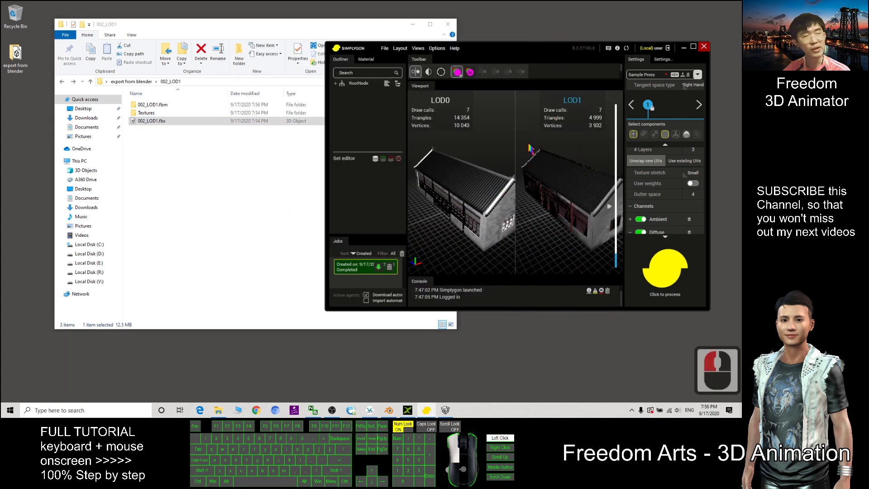
{"action": "left_click", "coordinate": [151, 121]}
{"action": "double_click", "coordinate": [151, 120]}
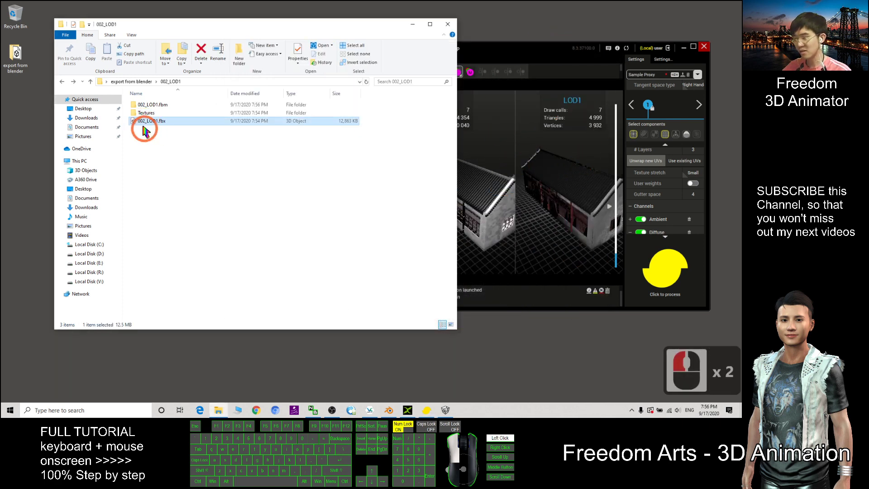
{"action": "left_click", "coordinate": [508, 41]}
{"action": "left_click_drag", "start_coordinate": [153, 120], "coordinate": [508, 156]}
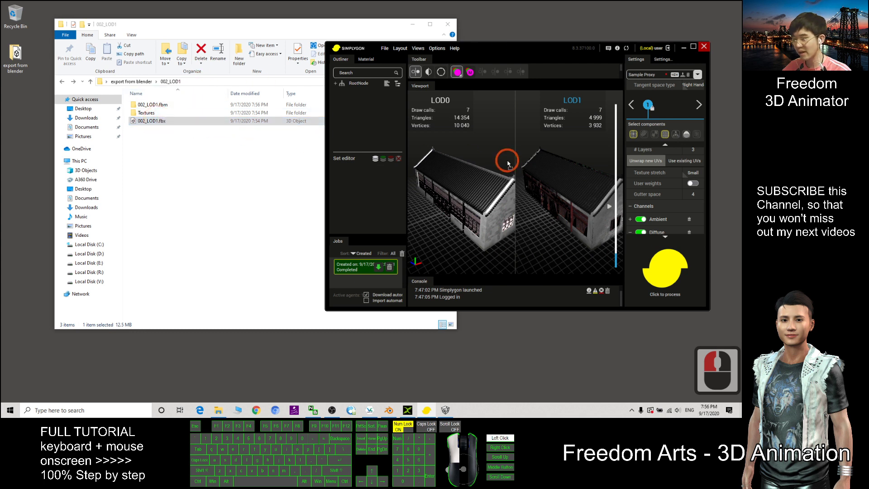
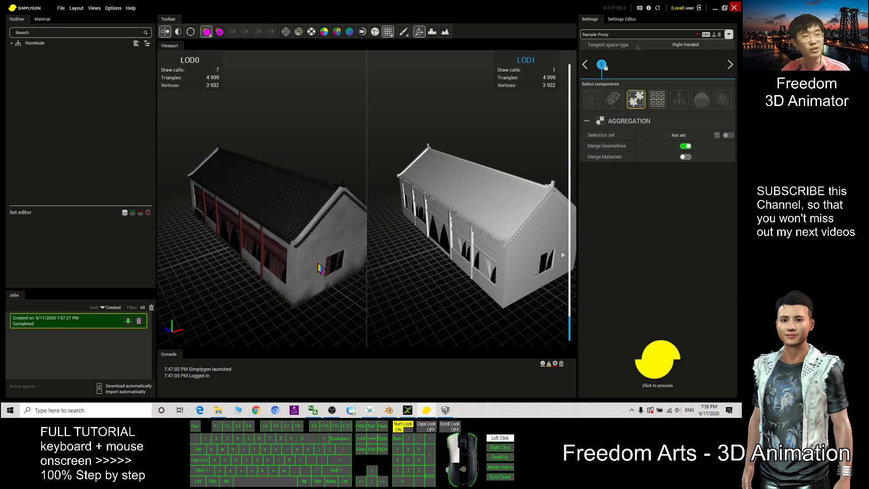
- Restore Simplygon to a smaller window and show the "export from blender" folder beside it
{"action": "left_click_drag", "start_coordinate": [320, 7], "coordinate": [447, 69]}
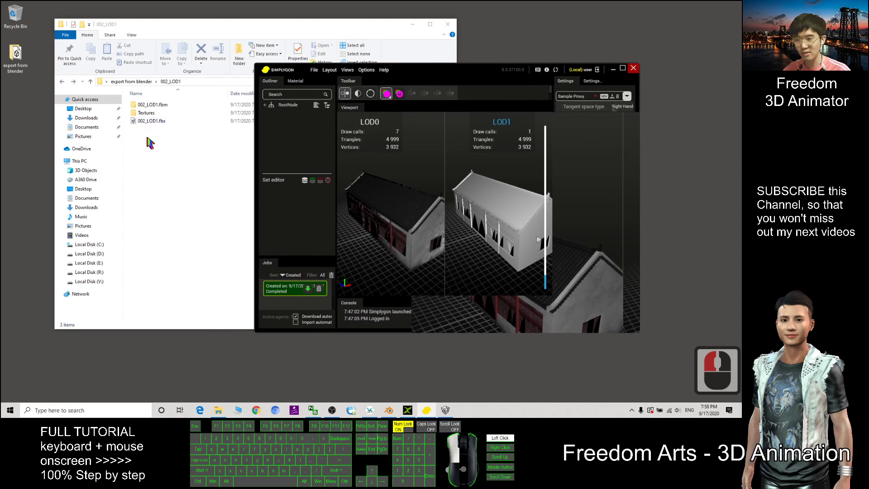
{"action": "left_click", "coordinate": [179, 161]}
{"action": "key", "text": "alt+Left"}
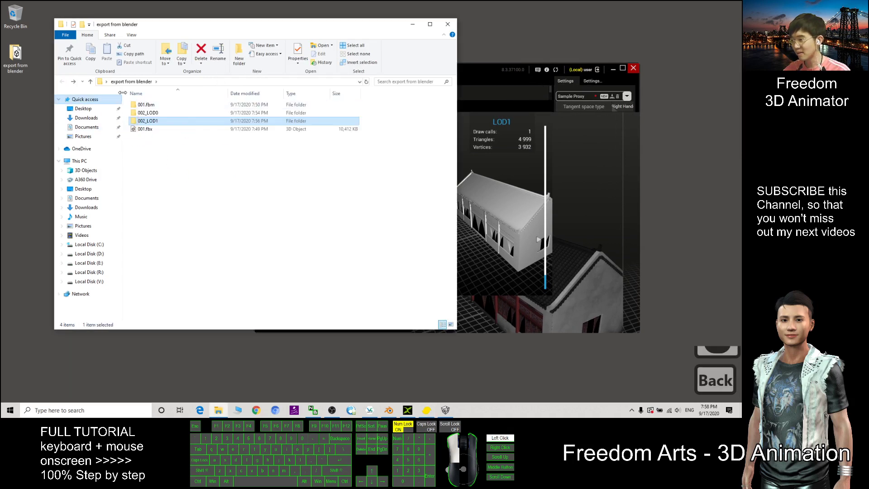
{"action": "left_click", "coordinate": [448, 24]}
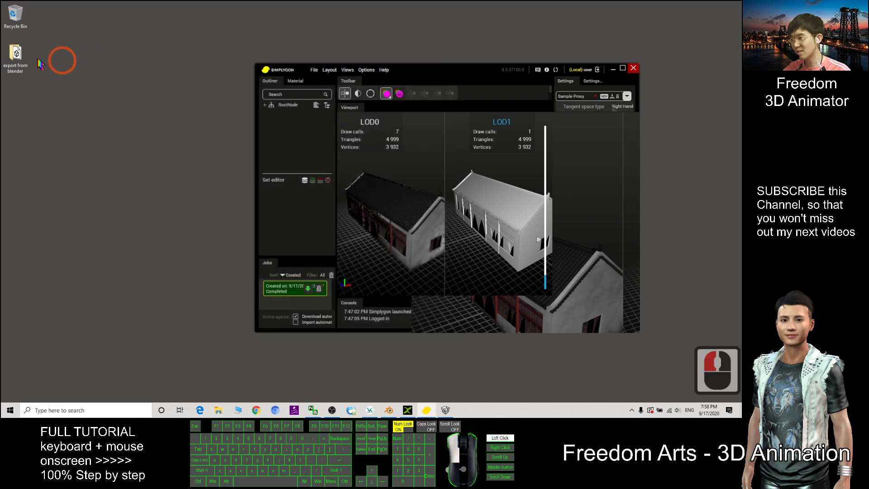
{"action": "left_click", "coordinate": [6, 63]}
{"action": "double_click", "coordinate": [6, 62]}
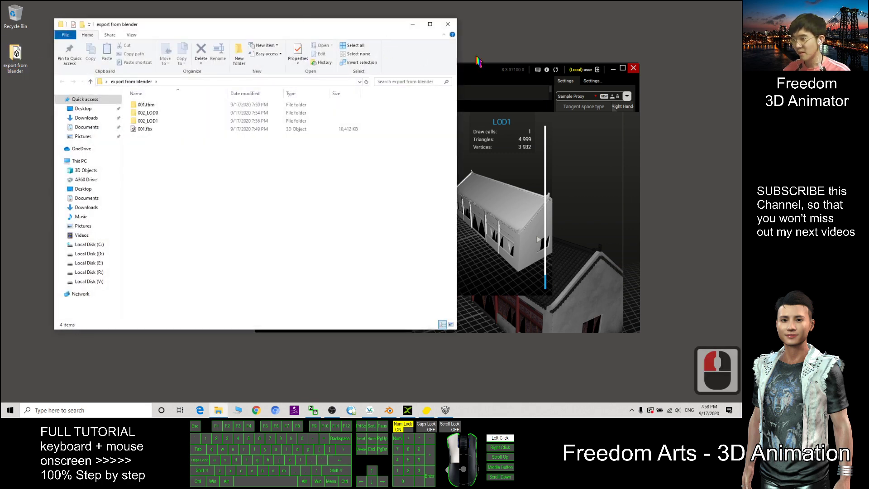
{"action": "left_click_drag", "start_coordinate": [483, 73], "coordinate": [522, 75]}
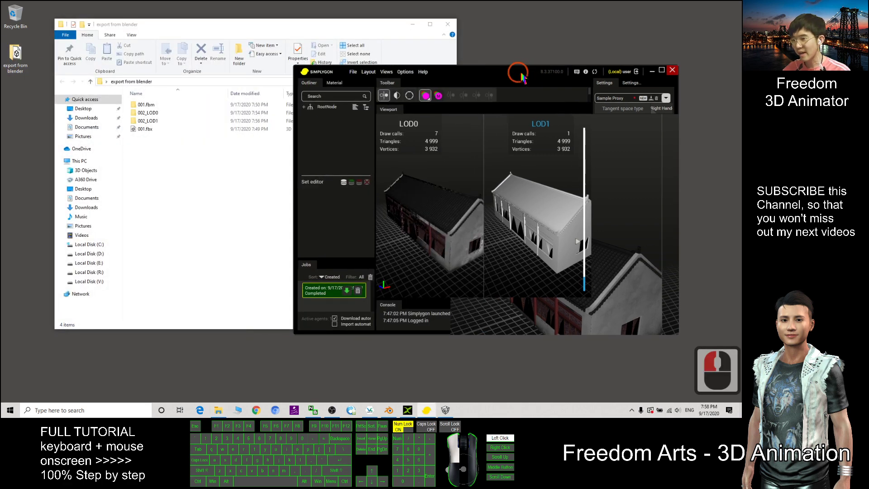
- Start exporting the aggregated scene from Simplygon and set the destination to the "export from blender" folder
{"action": "left_click", "coordinate": [353, 72]}
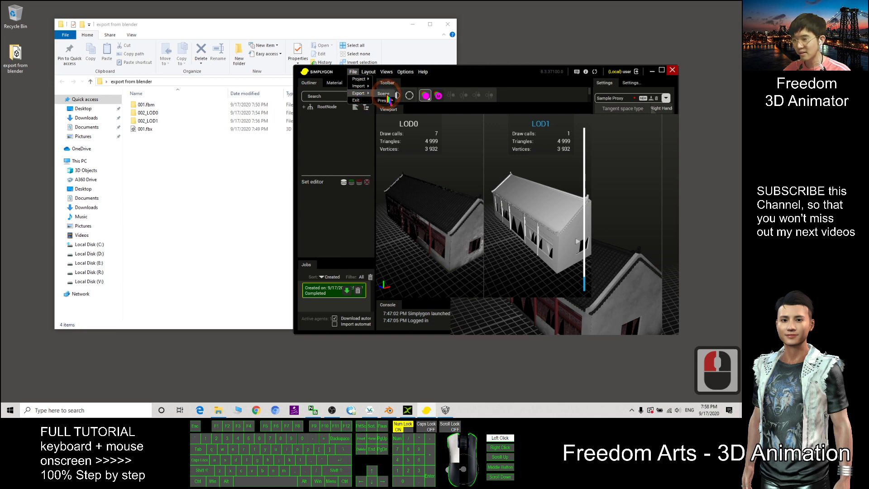
{"action": "left_click", "coordinate": [385, 94]}
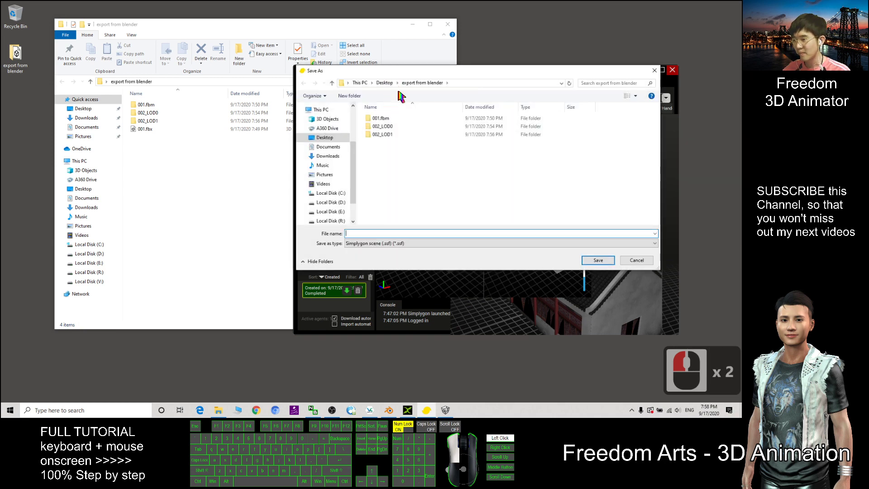
{"action": "left_click", "coordinate": [260, 27]}
{"action": "left_click", "coordinate": [183, 81]}
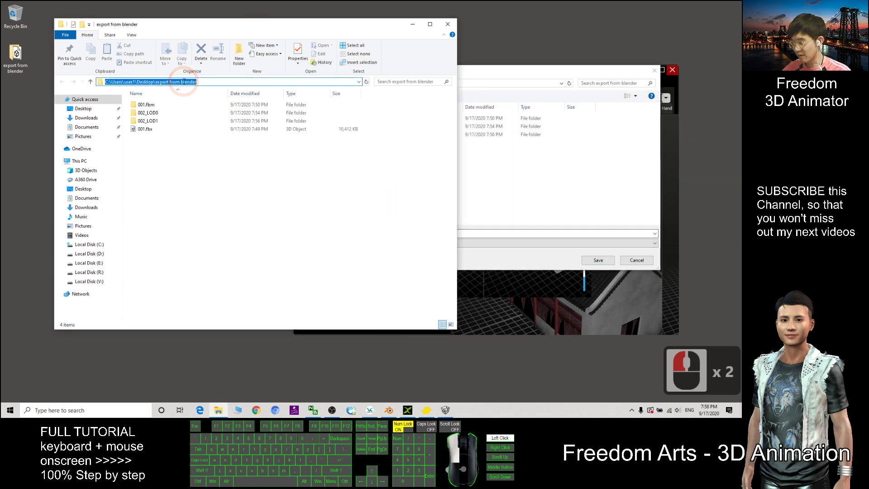
{"action": "key", "text": "ctrl+c"}
{"action": "left_click", "coordinate": [470, 84]}
{"action": "left_click", "coordinate": [473, 84]}
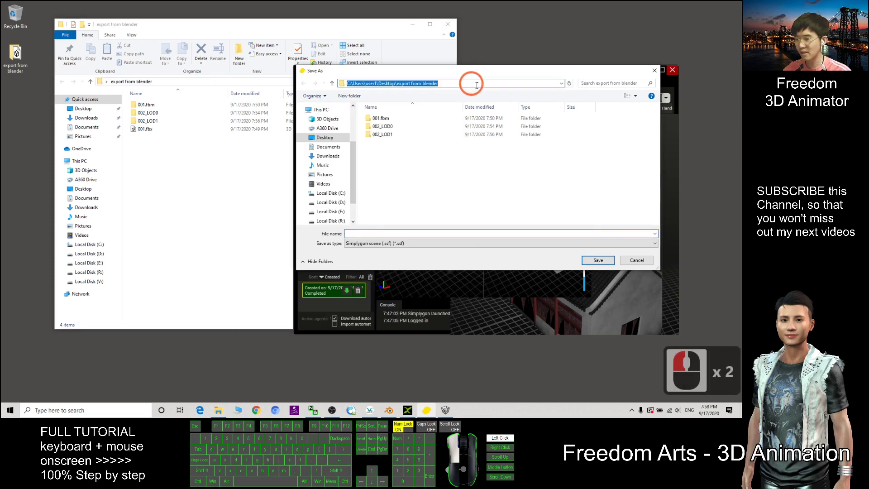
{"action": "key", "text": "ctrl+v"}
{"action": "key", "text": "Return"}
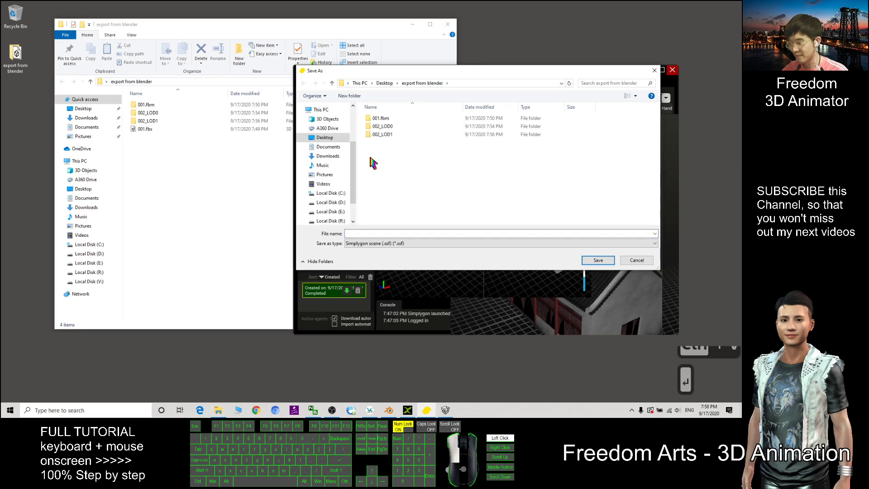
- Export the scene as an Autodesk FBX file named 003 with up-vector +Y, Left handedness and the base mesh saved
{"action": "left_click", "coordinate": [400, 244]}
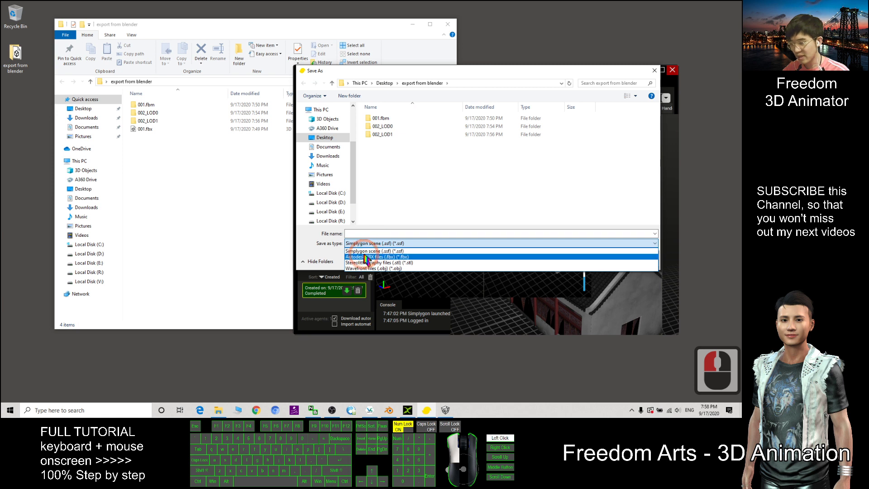
{"action": "left_click", "coordinate": [363, 255]}
{"action": "double_click", "coordinate": [353, 233]}
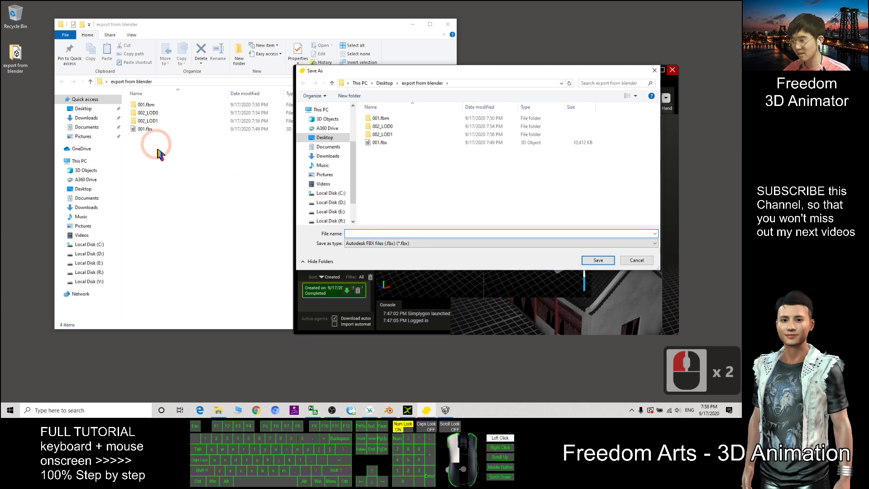
{"action": "left_click", "coordinate": [352, 234]}
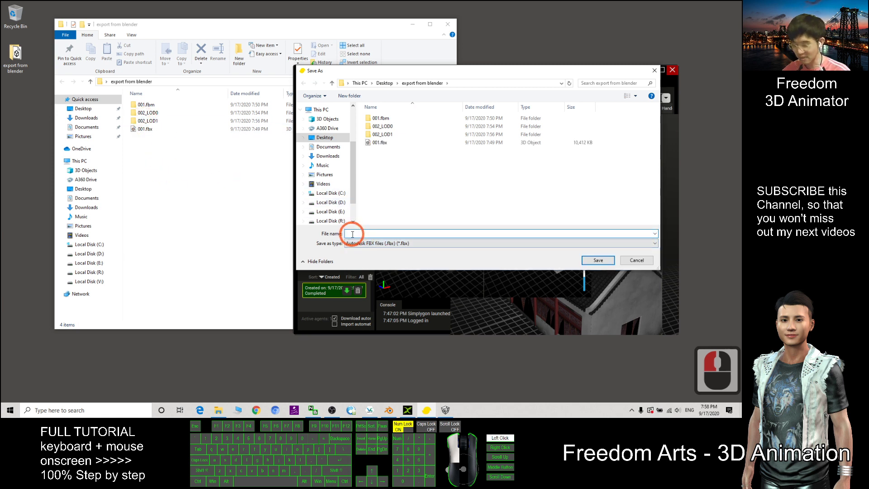
{"action": "type", "text": "003"}
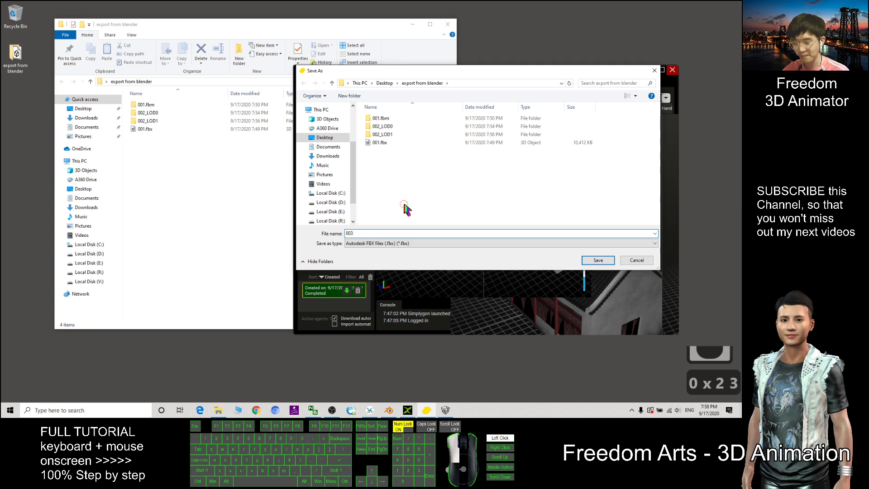
{"action": "left_click", "coordinate": [603, 261]}
{"action": "left_click", "coordinate": [350, 233]}
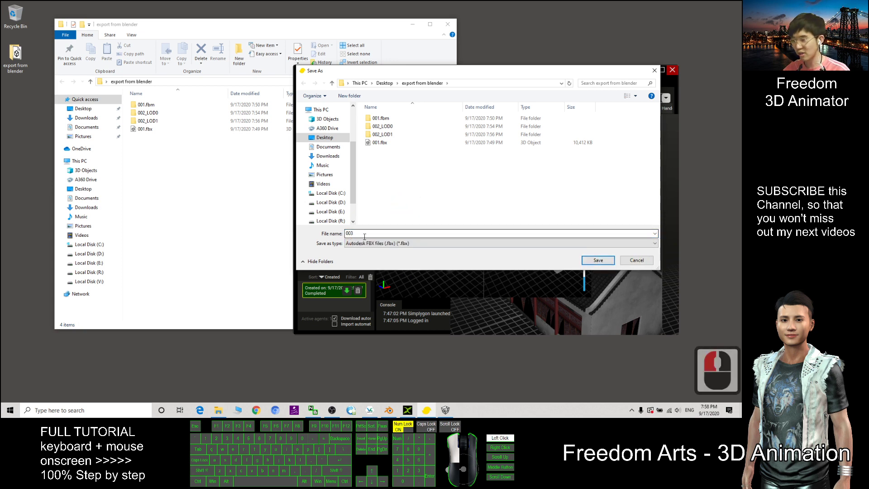
{"action": "left_click", "coordinate": [596, 260]}
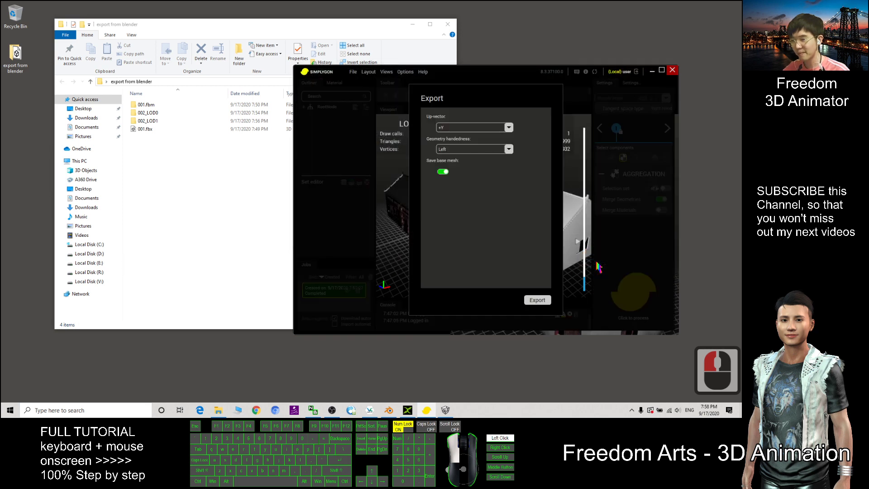
{"action": "left_click", "coordinate": [537, 300]}
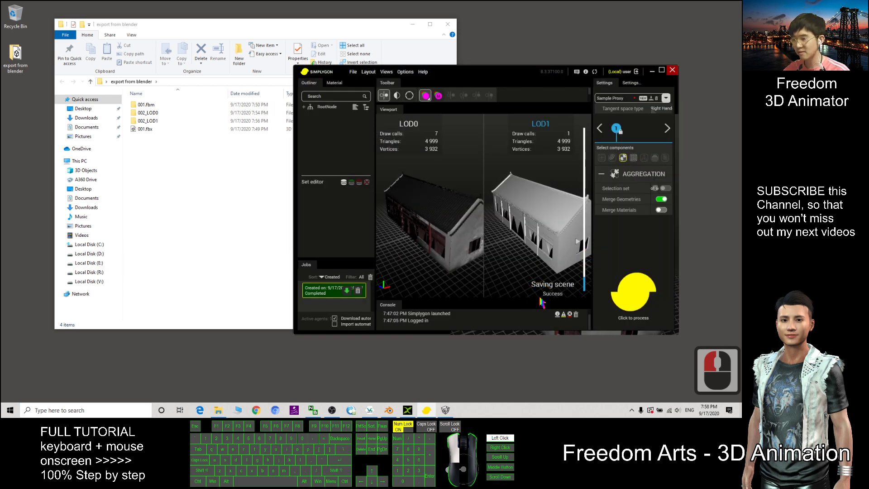
- Open the 003_LOD1 folder and import 003_LOD1.fbx into iClone 3DXchange 7
{"action": "left_click", "coordinate": [248, 178]}
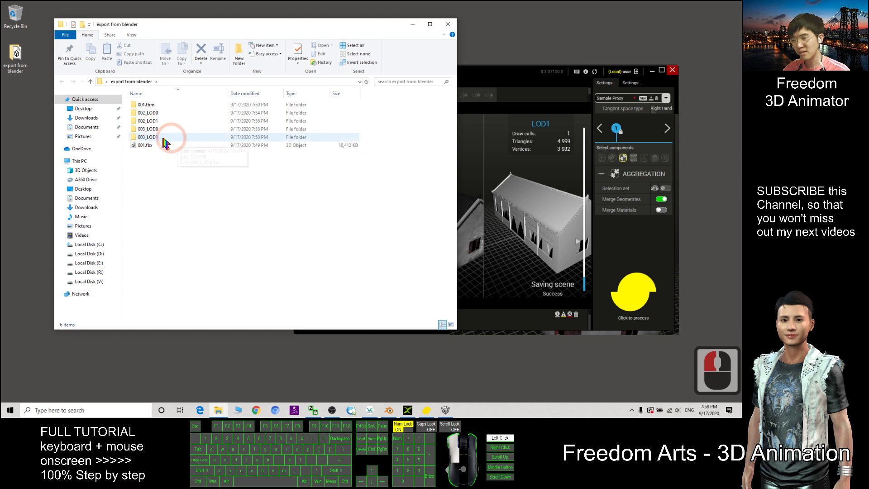
{"action": "double_click", "coordinate": [148, 138]}
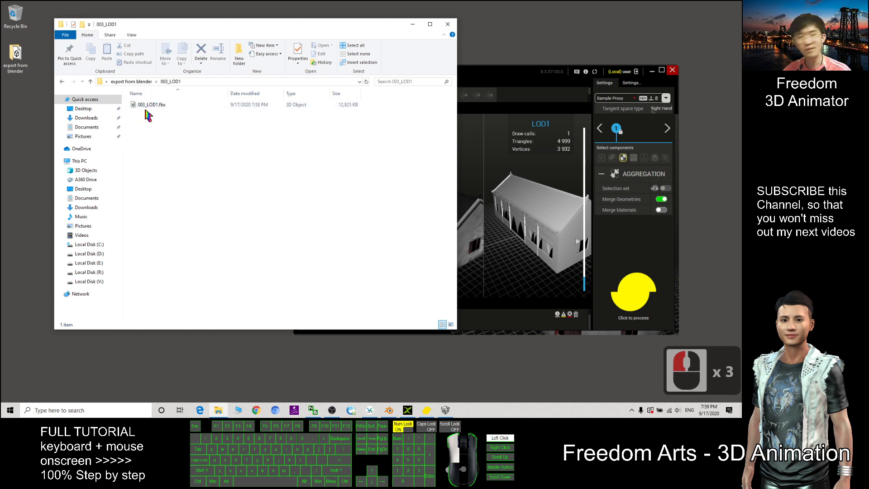
{"action": "left_click", "coordinate": [281, 243]}
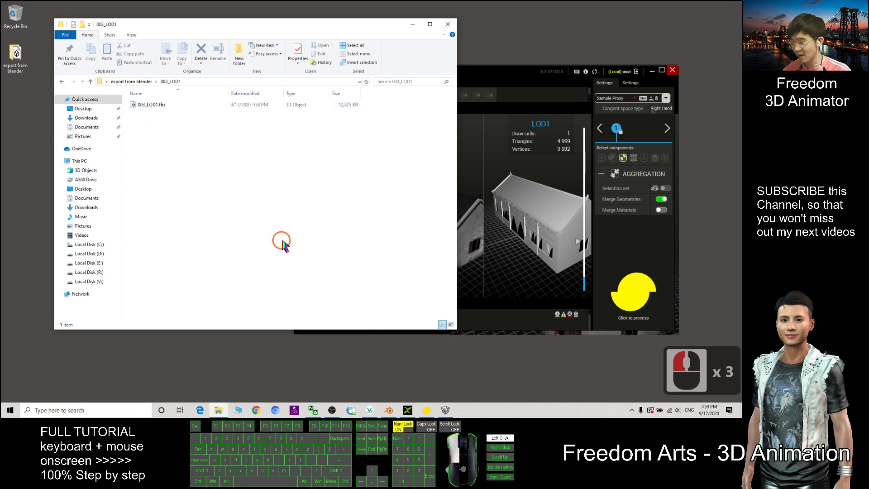
{"action": "left_click", "coordinate": [407, 410]}
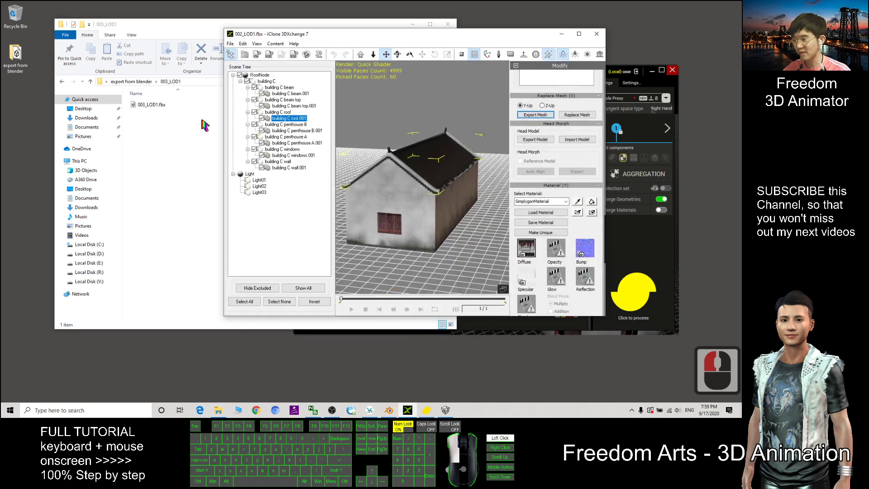
{"action": "left_click_drag", "start_coordinate": [160, 105], "coordinate": [423, 183]}
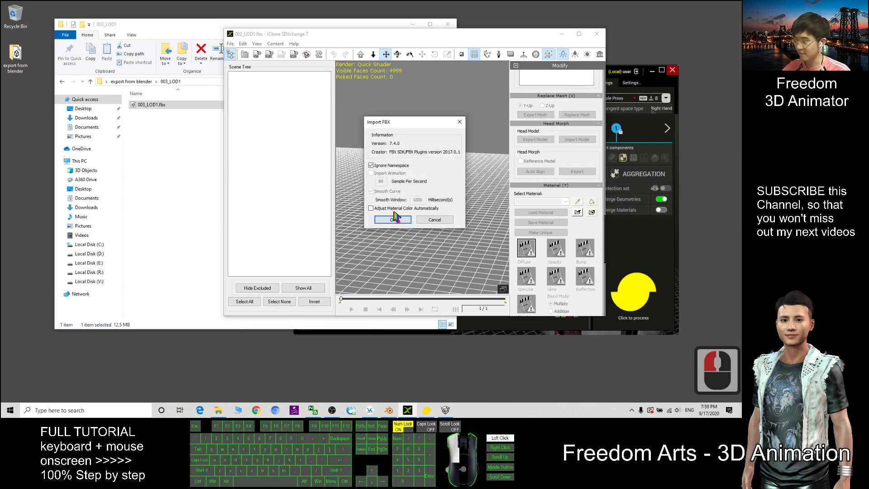
{"action": "left_click", "coordinate": [392, 219]}
{"action": "left_click", "coordinate": [299, 166]}
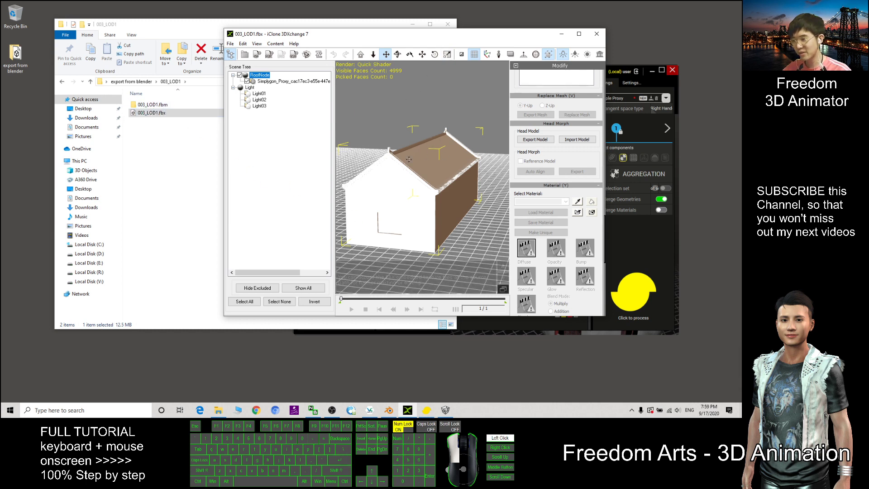
- Open the 003_LOD1.fbm texture folder beside iClone 3DXchange 7 and examine the baked Diffuse.png image
{"action": "double_click", "coordinate": [150, 105]}
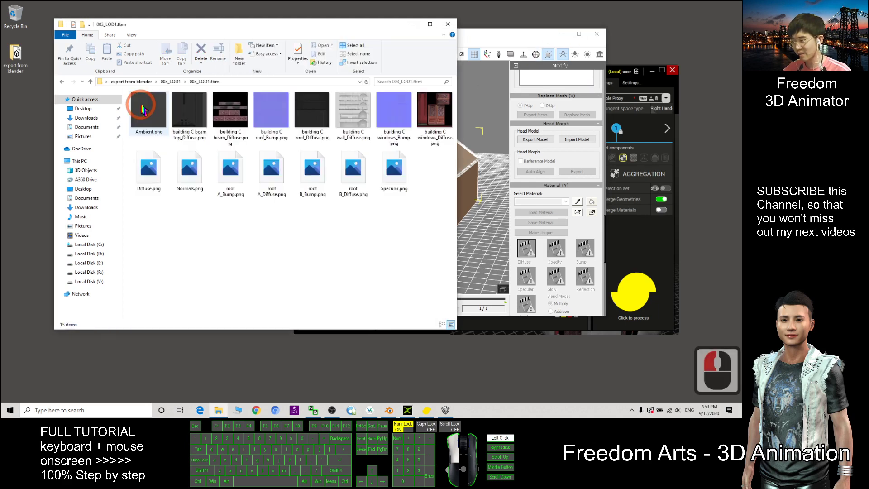
{"action": "left_click_drag", "start_coordinate": [290, 31], "coordinate": [255, 26]}
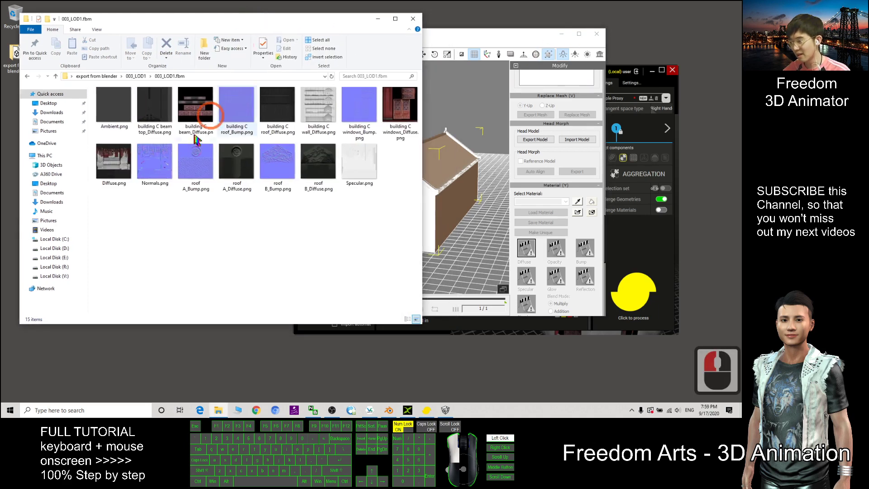
{"action": "left_click_drag", "start_coordinate": [478, 35], "coordinate": [550, 38]}
{"action": "left_click", "coordinate": [159, 162]}
{"action": "left_click", "coordinate": [108, 162]}
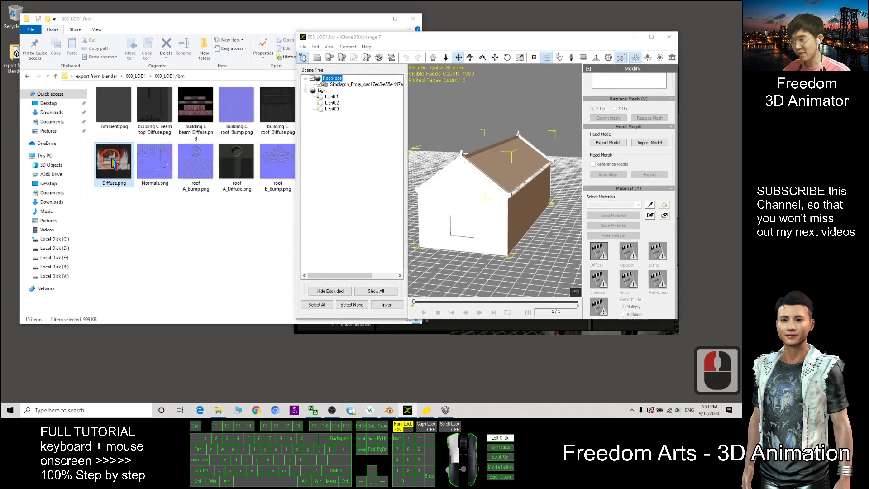
{"action": "double_click", "coordinate": [103, 164]}
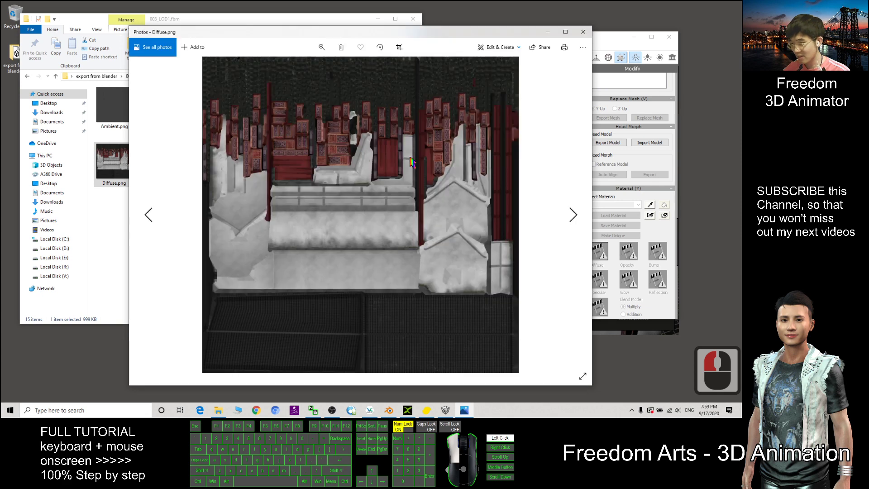
{"action": "left_click", "coordinate": [583, 31]}
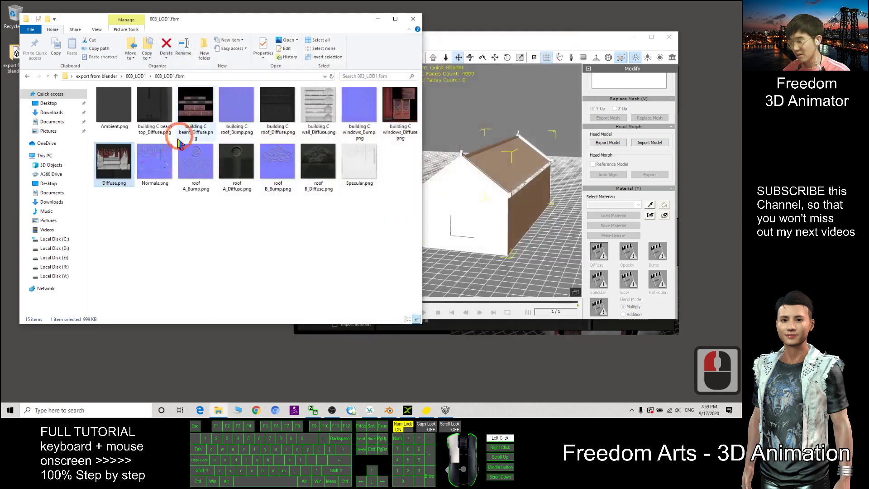
- Apply Diffuse.png to the merged building mesh as its diffuse texture and inspect the building in the maximised window
{"action": "left_click_drag", "start_coordinate": [113, 160], "coordinate": [448, 184]}
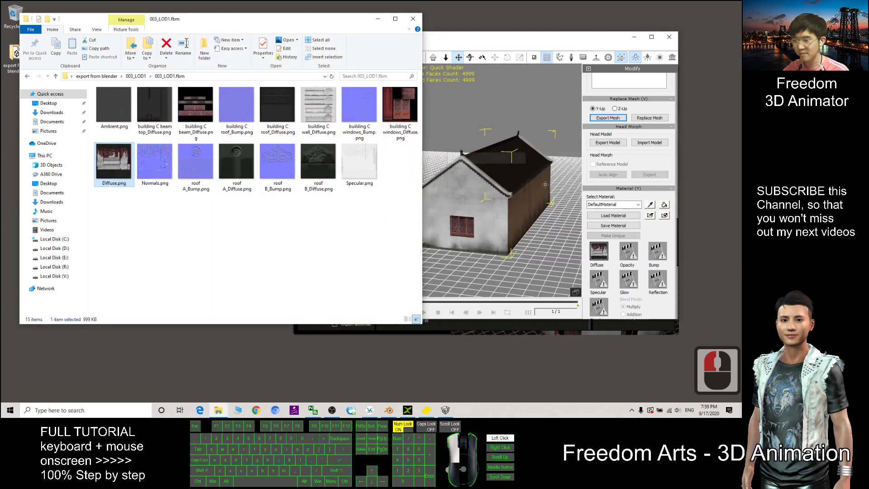
{"action": "left_click", "coordinate": [652, 36]}
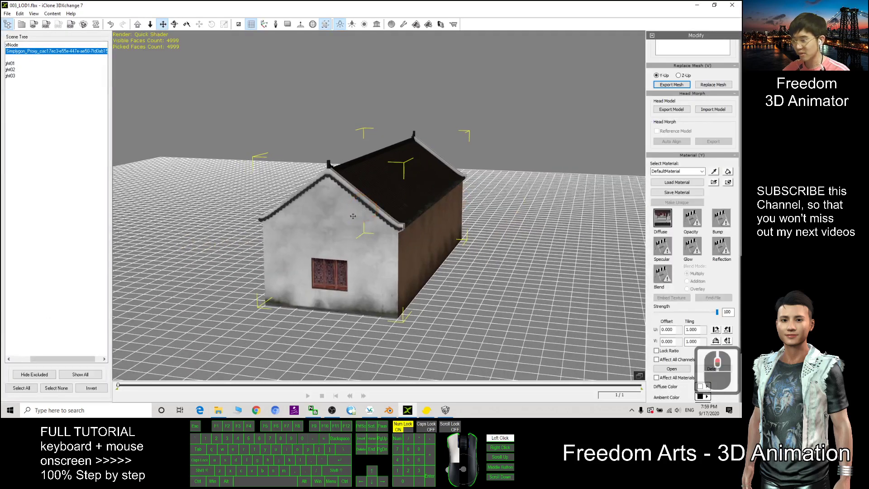
{"action": "scroll", "coordinate": [338, 238], "scroll_direction": "up", "scroll_amount": 20}
{"action": "left_click_drag", "start_coordinate": [339, 238], "coordinate": [9, 358]}
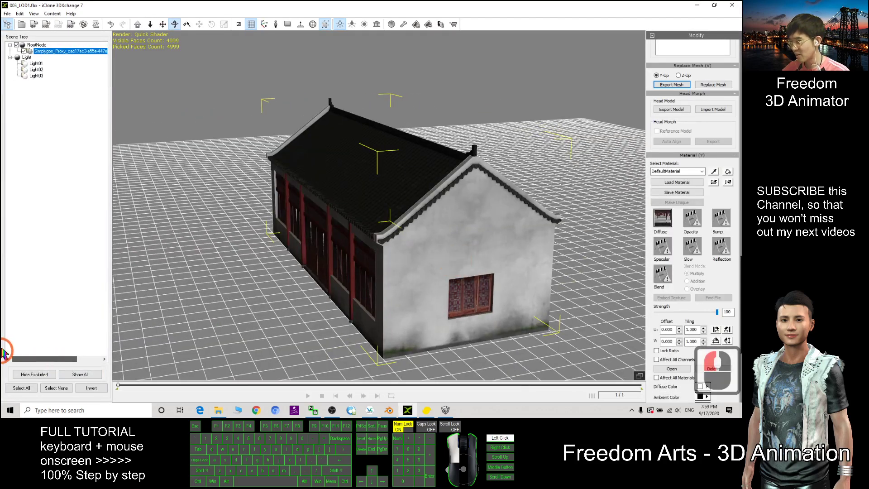
- Inspect the textured front, roof and gable wall of the merged building mesh
{"action": "left_click", "coordinate": [53, 52]}
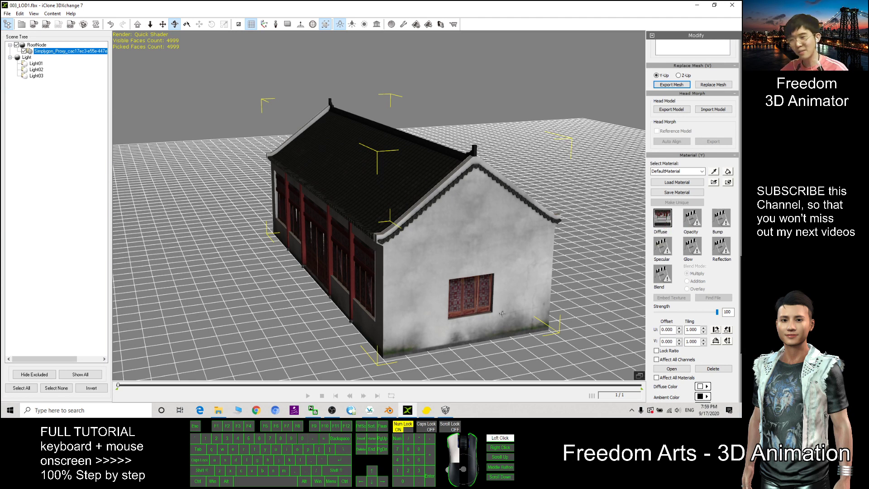
{"action": "left_click_drag", "start_coordinate": [425, 247], "coordinate": [404, 252]}
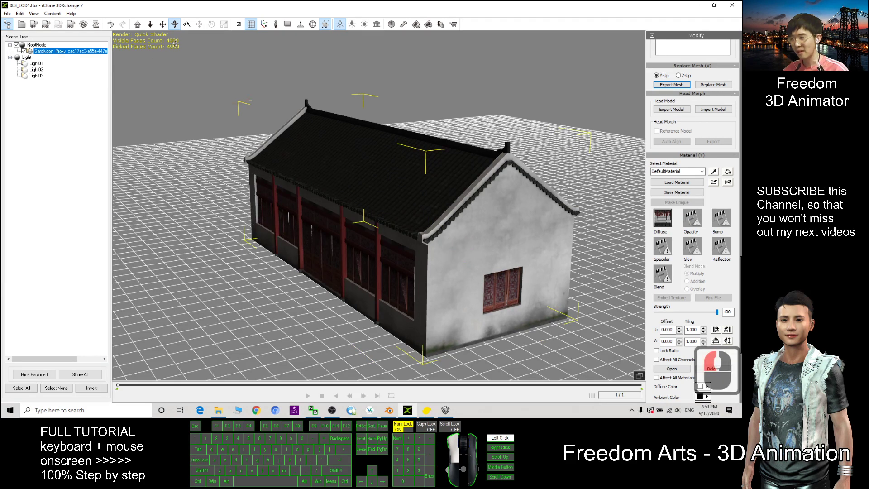
{"action": "left_click", "coordinate": [52, 53]}
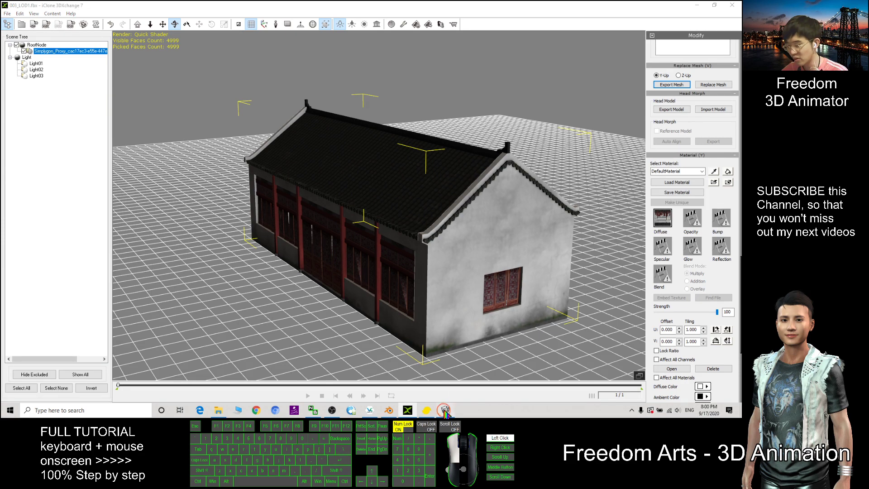
{"action": "left_click", "coordinate": [445, 410]}
{"action": "left_click", "coordinate": [407, 410]}
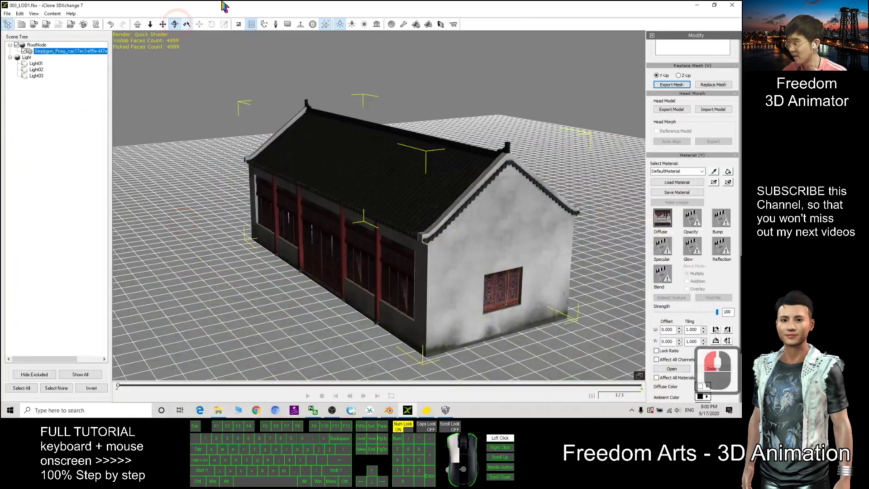
- Close the 003_LOD1 folder and open the export from blender folder from the desktop to view its contents
{"action": "left_click_drag", "start_coordinate": [401, 5], "coordinate": [402, 81]}
{"action": "left_click", "coordinate": [145, 238]}
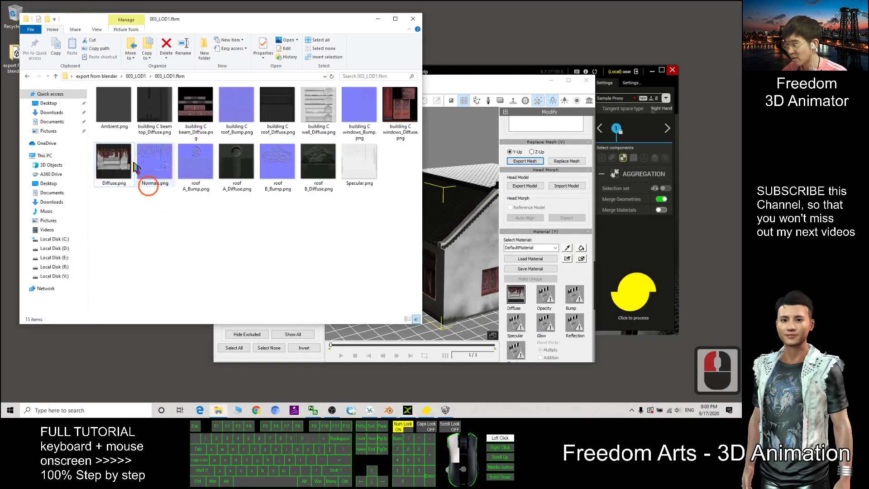
{"action": "key", "text": "alt+Left"}
{"action": "left_click", "coordinate": [445, 84]}
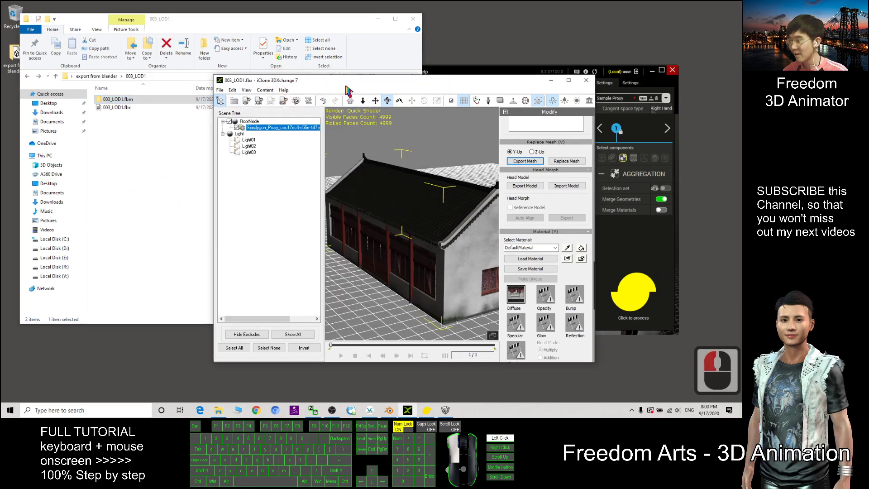
{"action": "left_click_drag", "start_coordinate": [347, 82], "coordinate": [430, 70]}
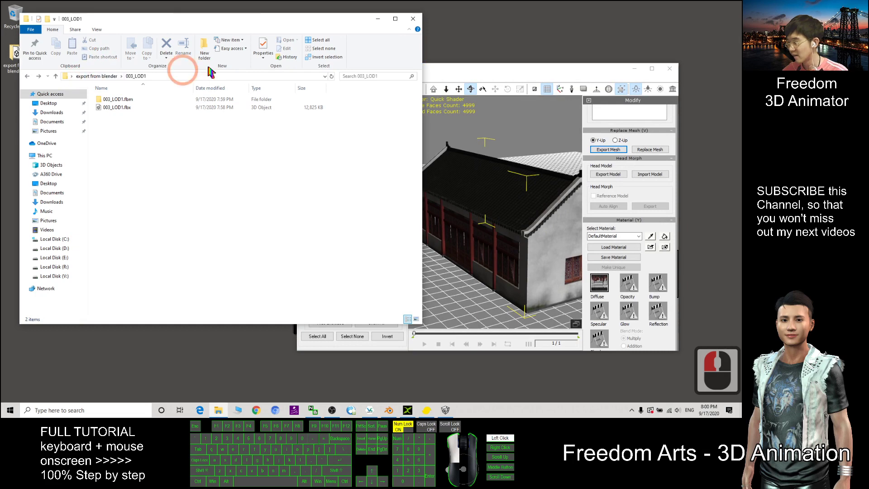
{"action": "left_click", "coordinate": [412, 19]}
{"action": "double_click", "coordinate": [15, 55]}
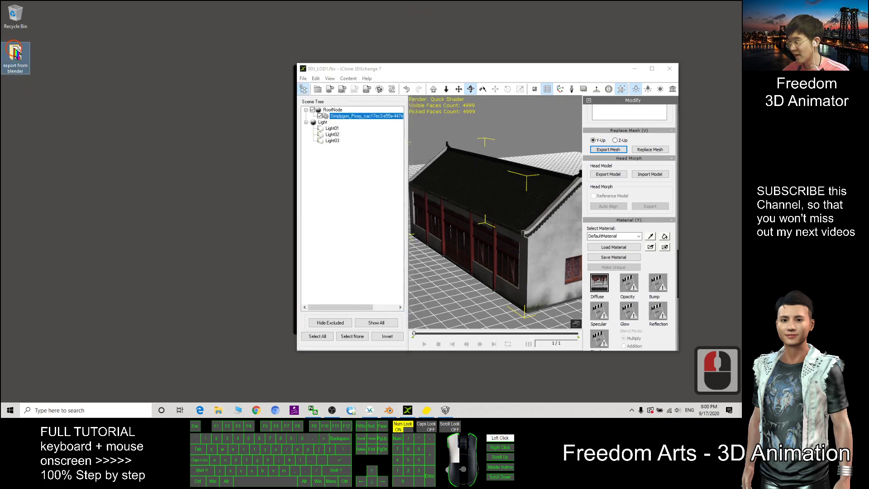
{"action": "left_click_drag", "start_coordinate": [235, 19], "coordinate": [219, 26]}
{"action": "left_click", "coordinate": [119, 149]}
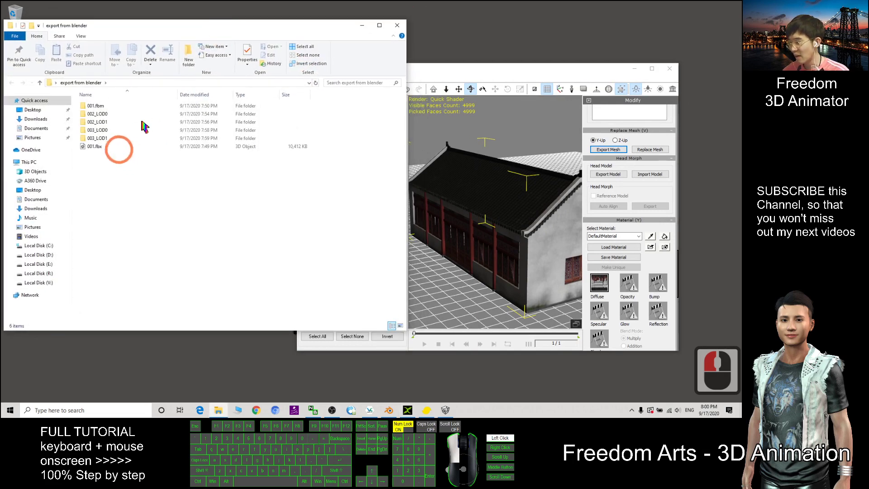
- Rename the merged mesh's DefaultMaterial to ancientbuilding02 in the maximised iClone 3DXchange 7 window
{"action": "left_click", "coordinate": [498, 72]}
{"action": "left_click_drag", "start_coordinate": [493, 73], "coordinate": [522, 80]}
{"action": "left_click", "coordinate": [532, 192]}
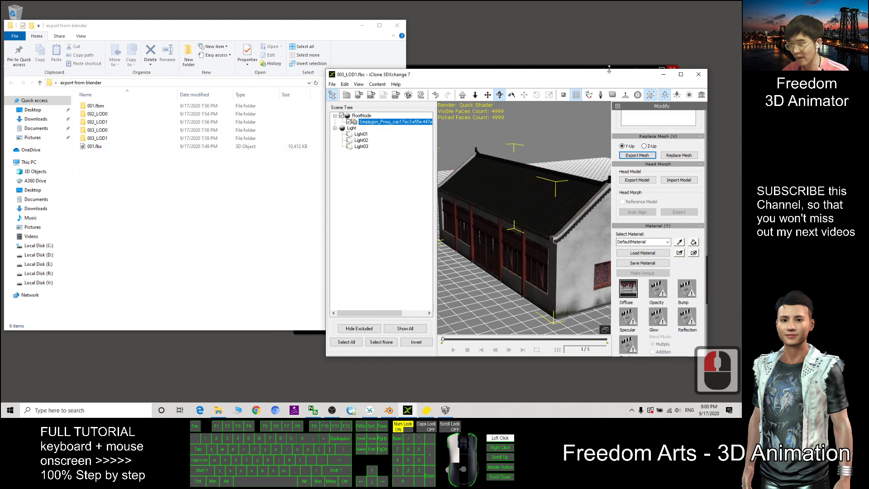
{"action": "left_click", "coordinate": [681, 74]}
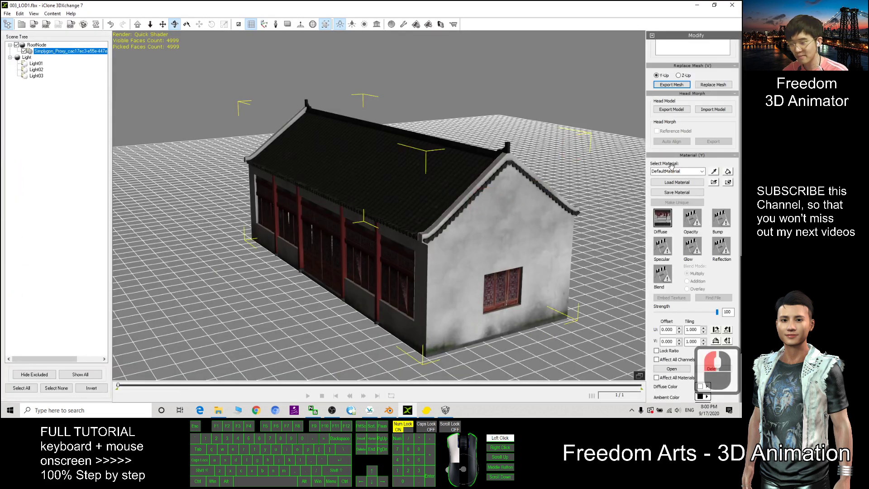
{"action": "left_click", "coordinate": [667, 170]}
{"action": "left_click", "coordinate": [403, 185]}
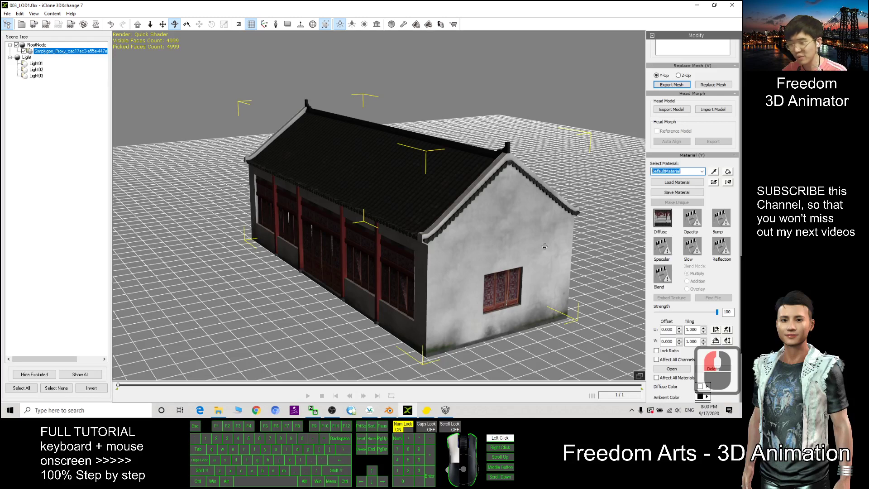
{"action": "left_click", "coordinate": [685, 171]}
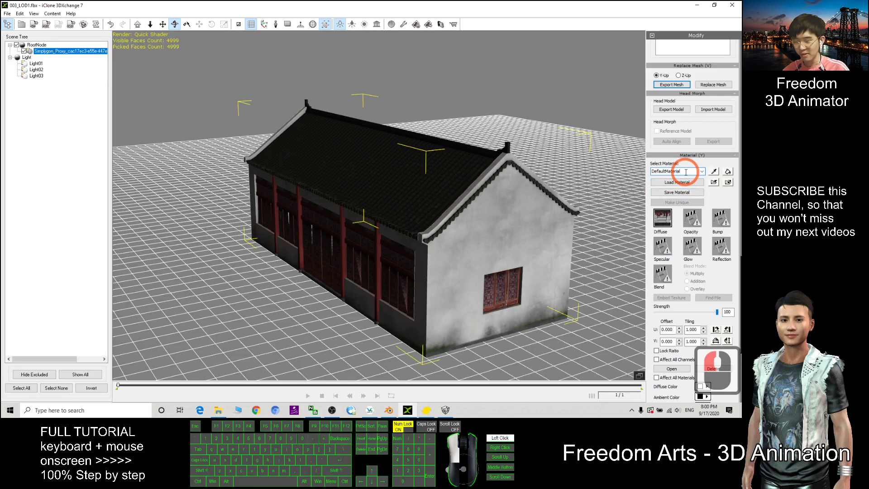
{"action": "left_click_drag", "start_coordinate": [687, 170], "coordinate": [639, 171]}
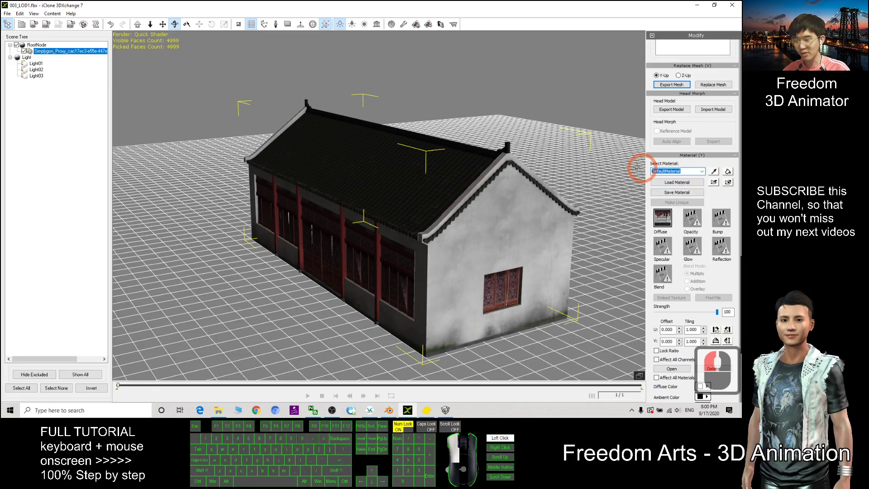
{"action": "type", "text": "ancientb"}
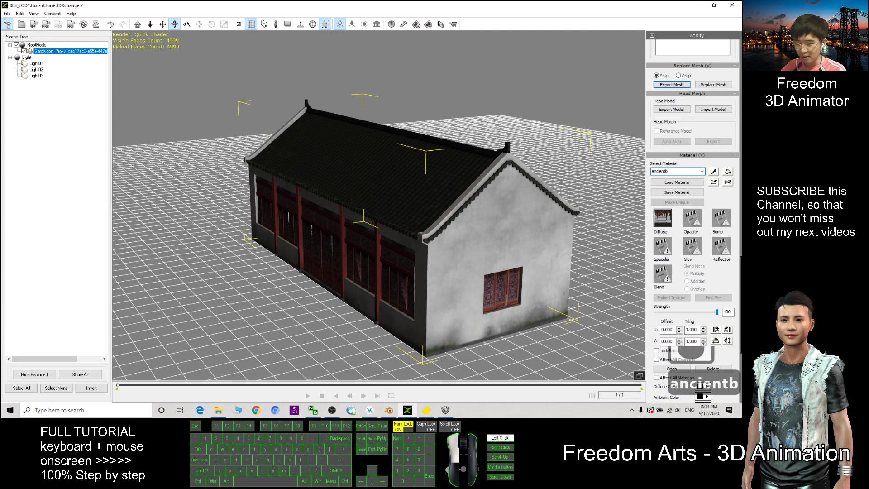
{"action": "type", "text": "uilding"}
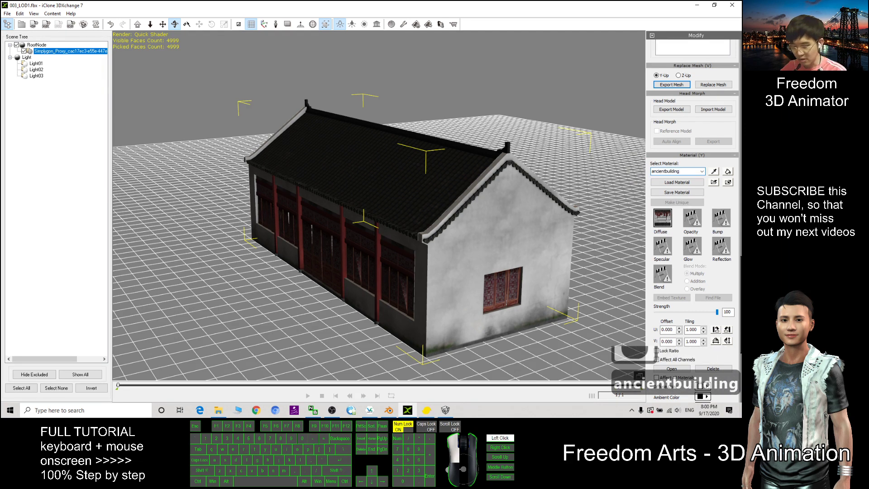
{"action": "type", "text": "02"}
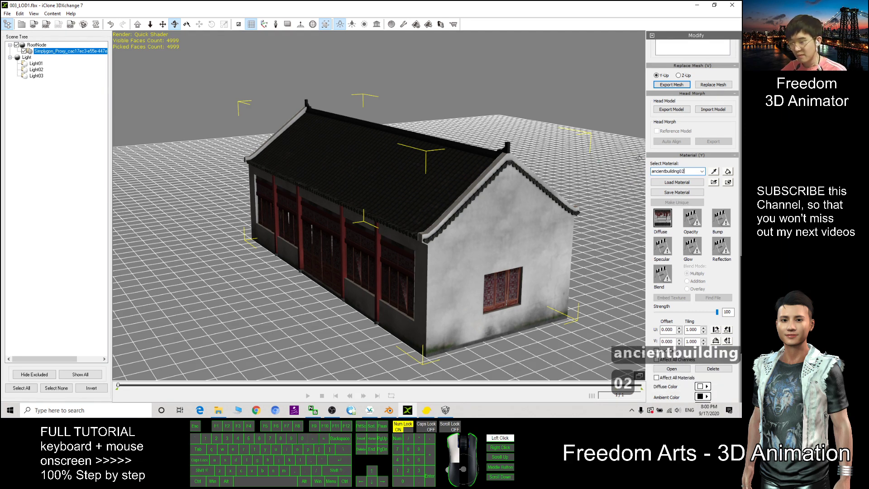
{"action": "key", "text": "Return"}
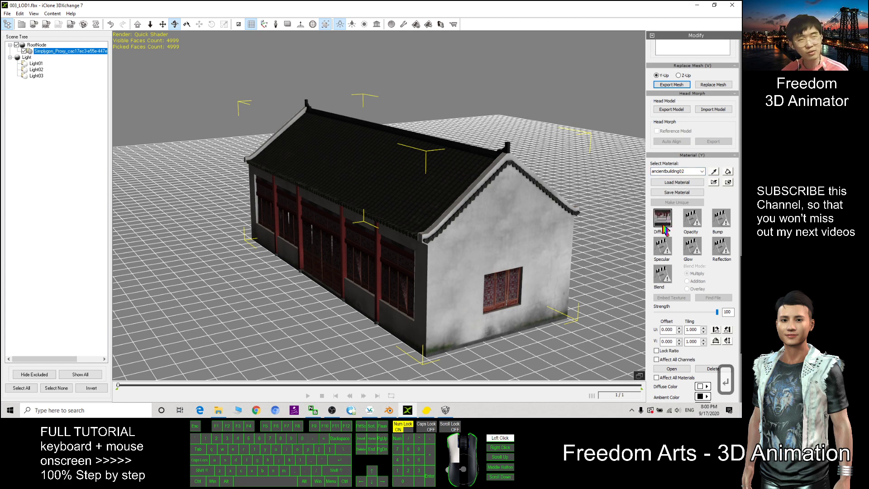
- Start an FBX export of the building in a restored window and name the file ancientbuilding02
{"action": "left_click_drag", "start_coordinate": [228, 6], "coordinate": [436, 53]}
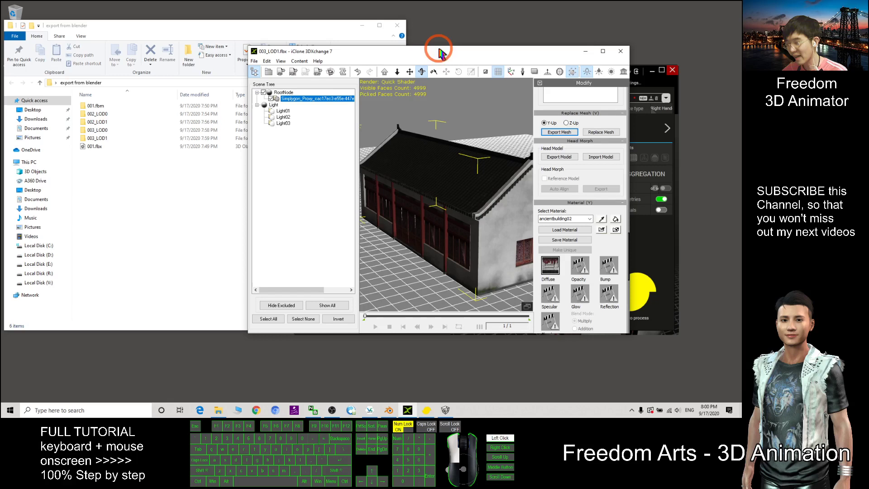
{"action": "left_click", "coordinate": [294, 74]}
{"action": "left_click", "coordinate": [294, 74]}
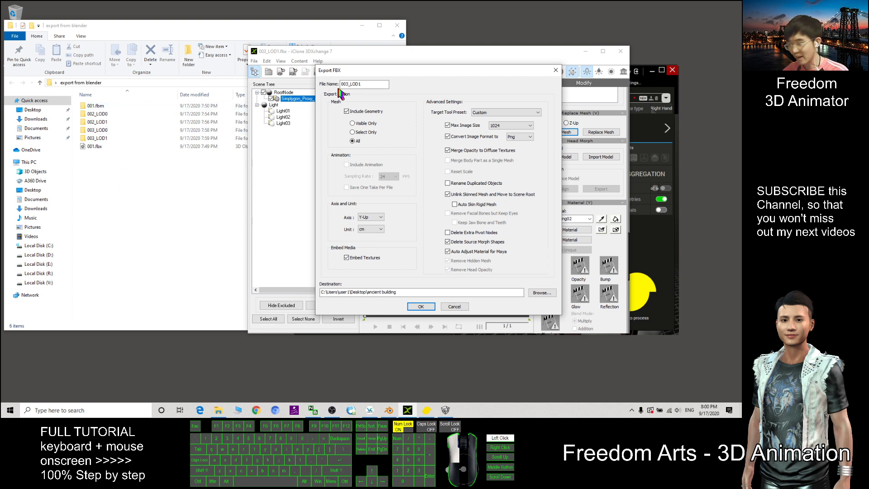
{"action": "left_click_drag", "start_coordinate": [342, 84], "coordinate": [378, 85]}
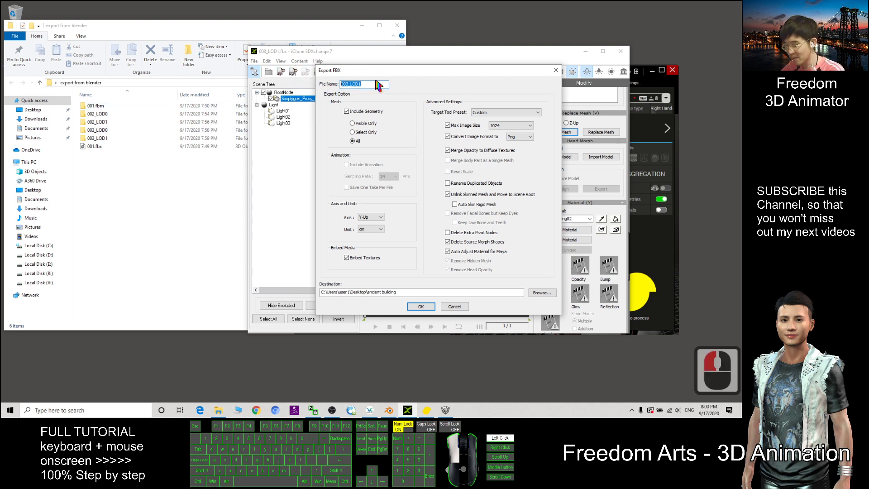
{"action": "type", "text": "buil"}
{"action": "key", "text": "BackSpace"}
{"action": "key", "text": "BackSpace"}
{"action": "key", "text": "BackSpace"}
{"action": "key", "text": "BackSpace"}
{"action": "type", "text": "ancientbuilding"}
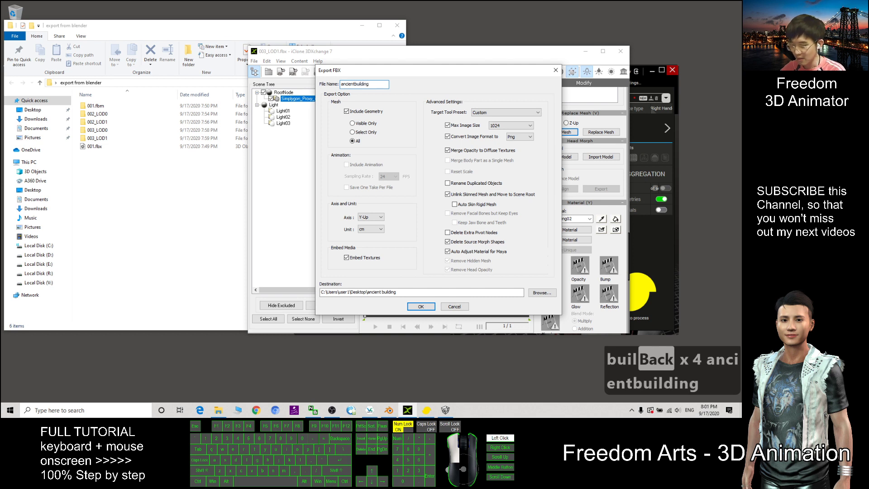
{"action": "type", "text": "02"}
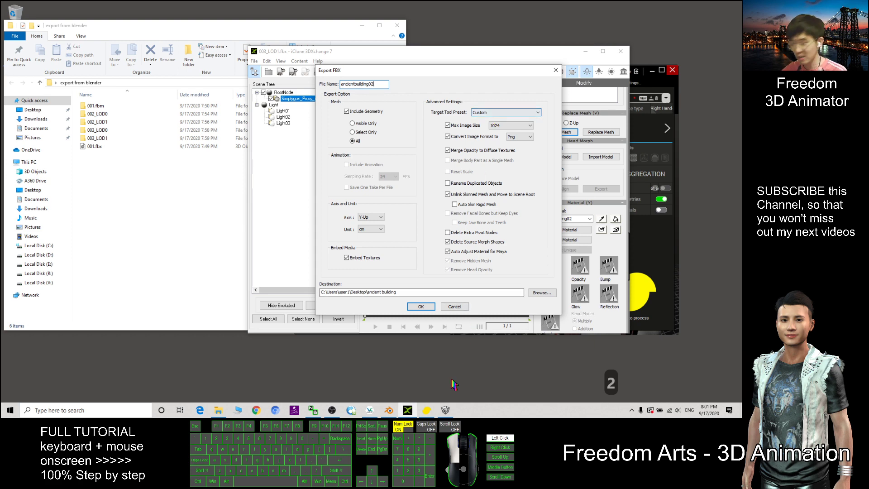
- Choose Maya_Win32-bit_Optimized as the target tool preset for the FBX export
{"action": "left_click", "coordinate": [445, 410]}
{"action": "left_click", "coordinate": [445, 410]}
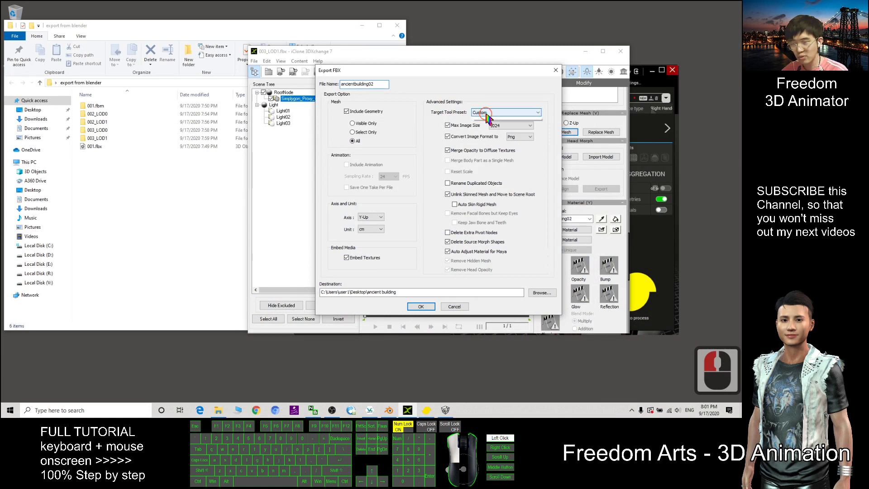
{"action": "left_click", "coordinate": [485, 113]}
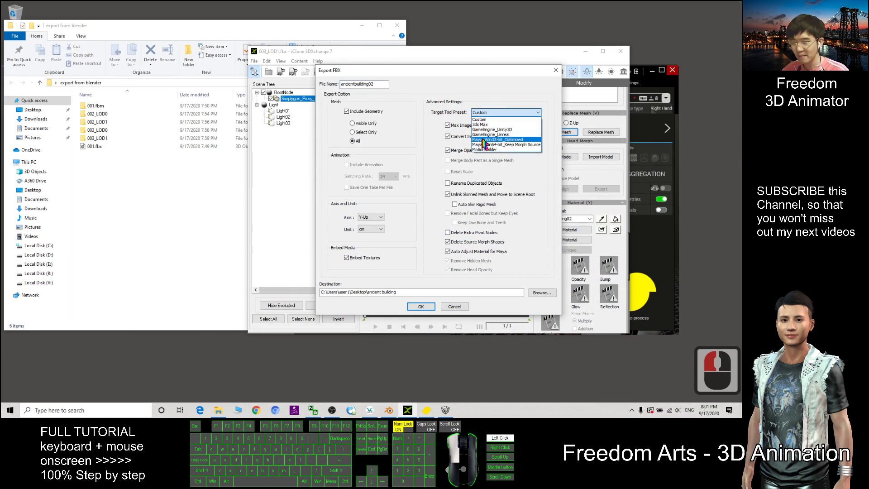
{"action": "left_click", "coordinate": [511, 139]}
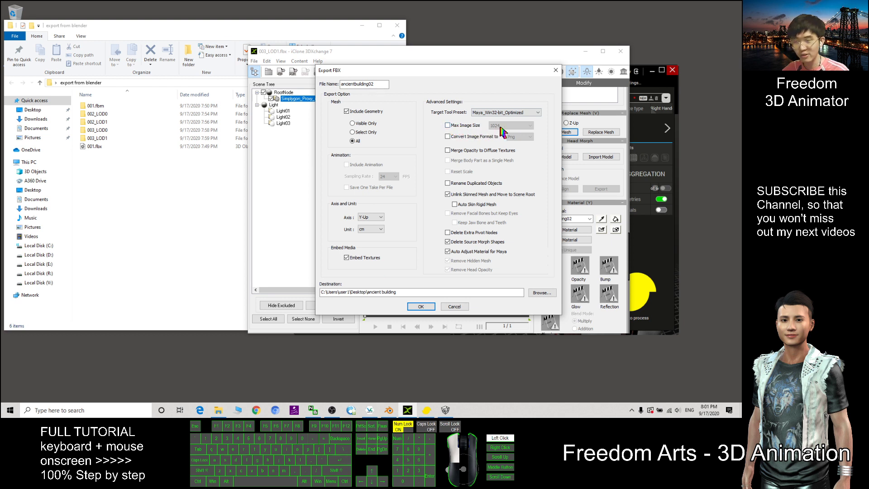
- Limit the exported images to a maximum size of 1024, convert them to Png and merge opacity to diffuse textures
{"action": "left_click", "coordinate": [452, 126]}
{"action": "left_click", "coordinate": [494, 126]}
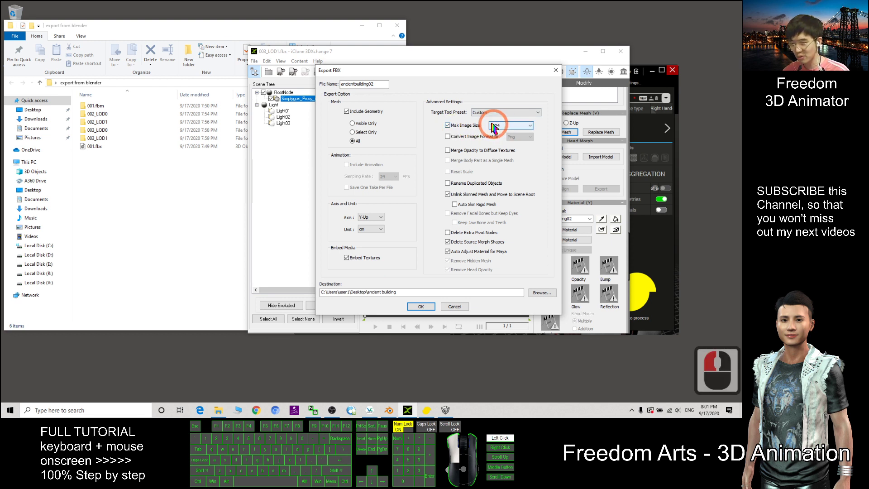
{"action": "left_click", "coordinate": [502, 126]}
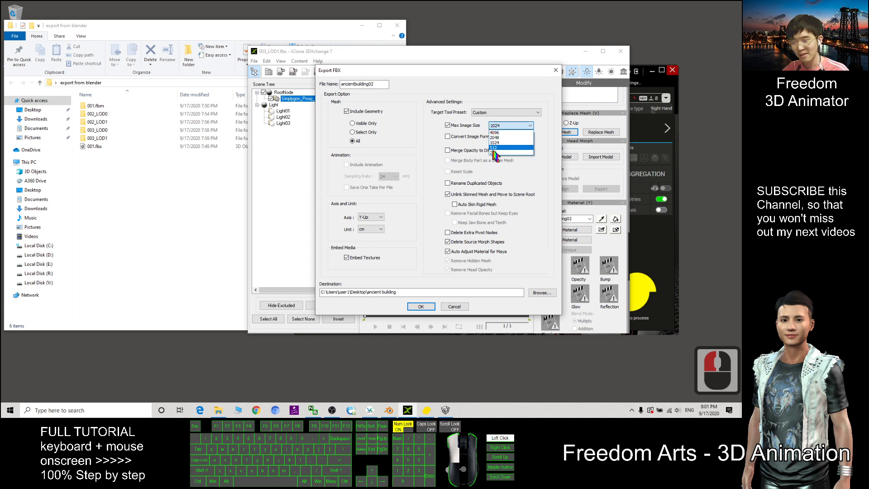
{"action": "left_click", "coordinate": [495, 143]}
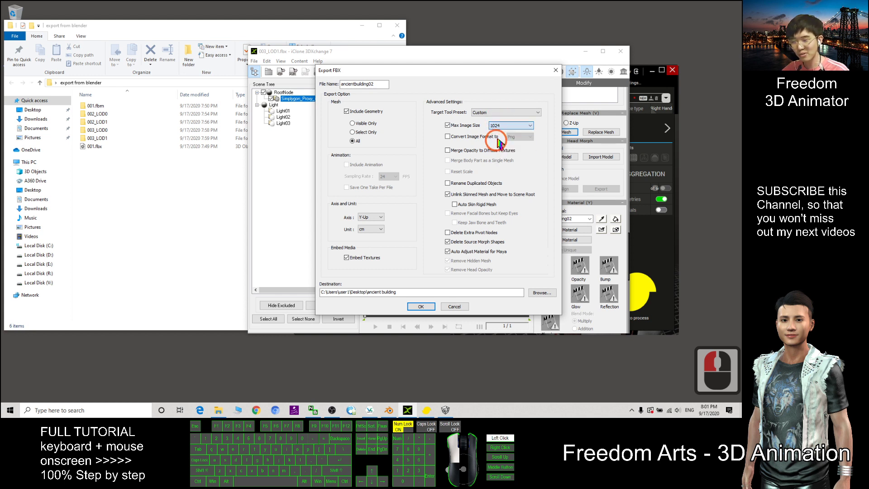
{"action": "left_click", "coordinate": [498, 126]}
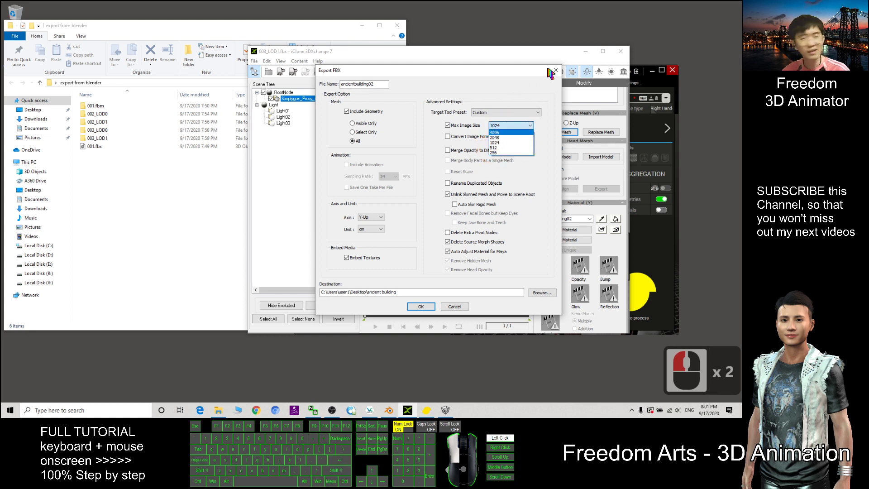
{"action": "left_click", "coordinate": [499, 117]}
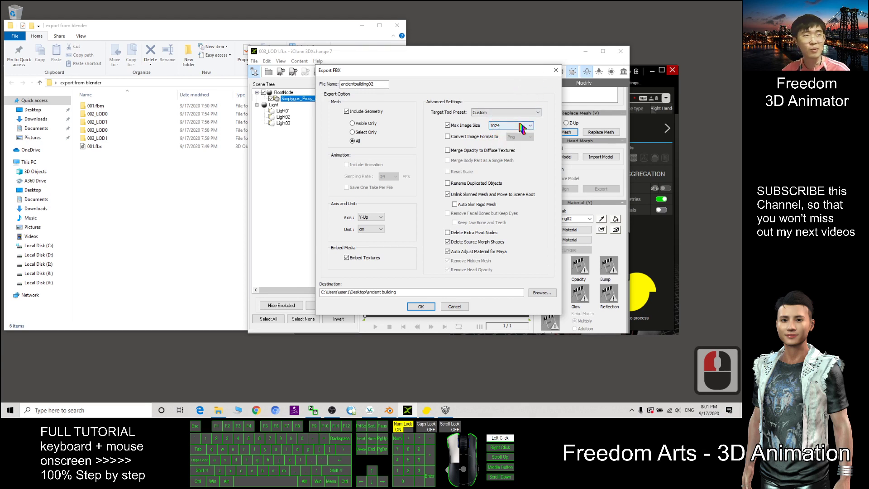
{"action": "left_click", "coordinate": [447, 137]}
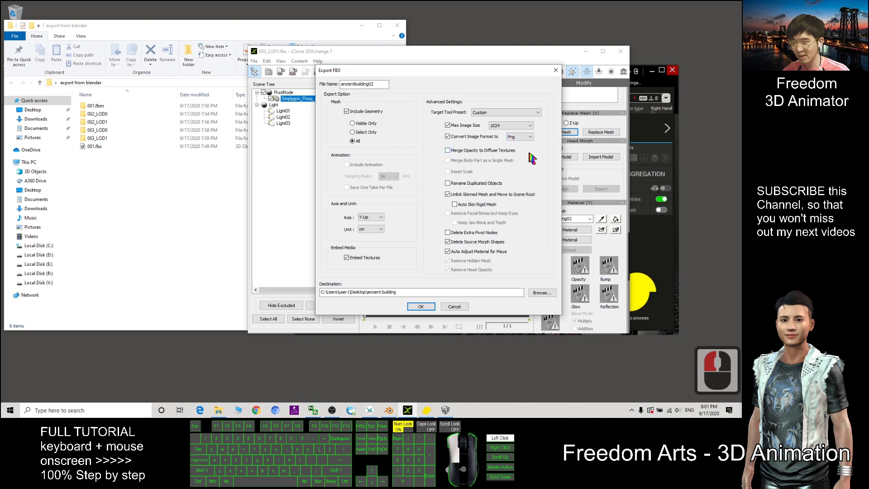
{"action": "left_click", "coordinate": [450, 152]}
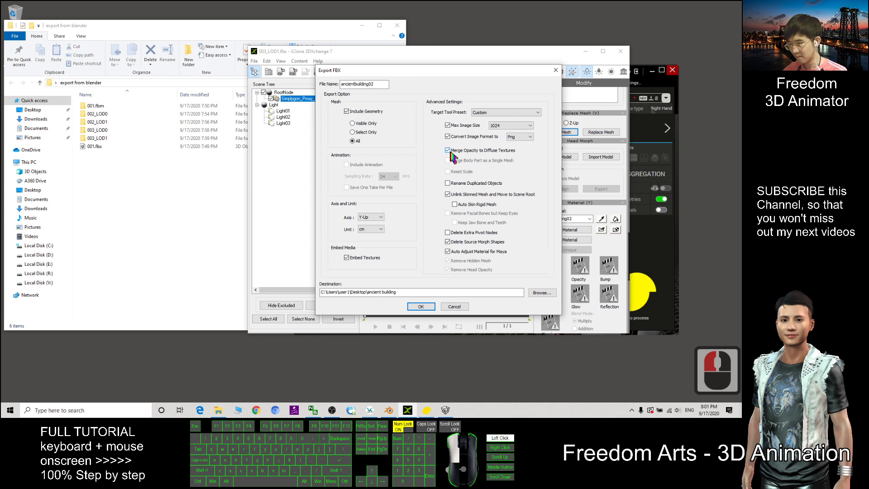
- Close the export from blender folder window to clear the desktop beside the export dialog
{"action": "left_click", "coordinate": [125, 22]}
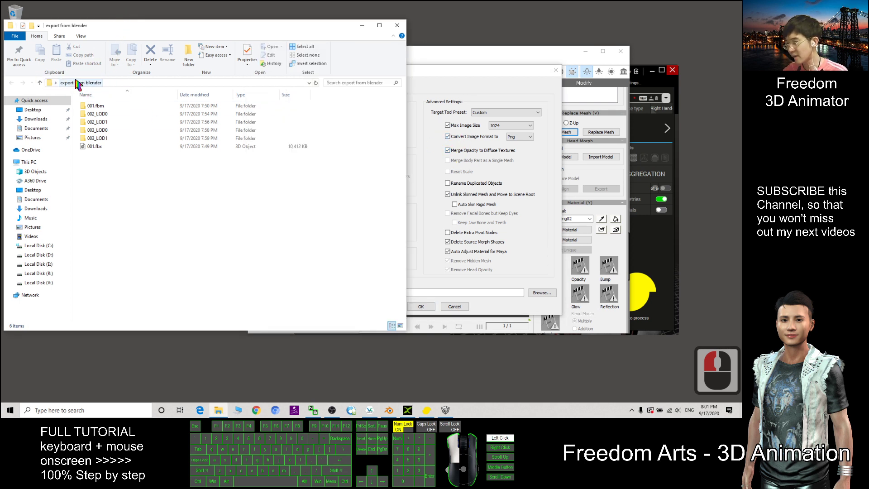
{"action": "left_click", "coordinate": [397, 25]}
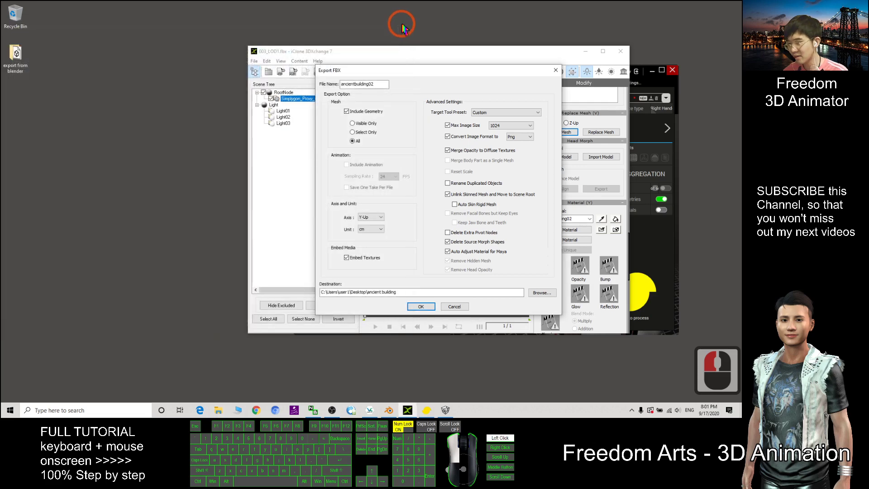
- Create a new folder named ancientbuilding on the desktop
{"action": "right_click", "coordinate": [19, 114]}
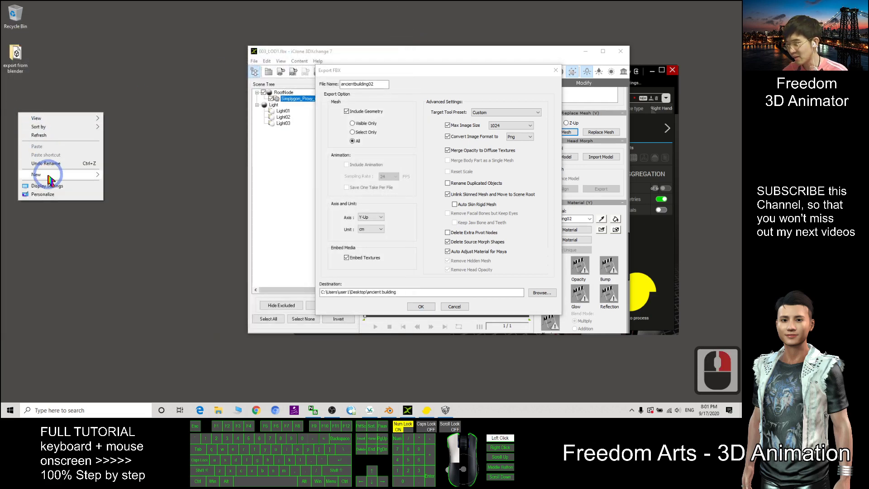
{"action": "mouse_move", "coordinate": [45, 174]}
{"action": "left_click", "coordinate": [120, 177]}
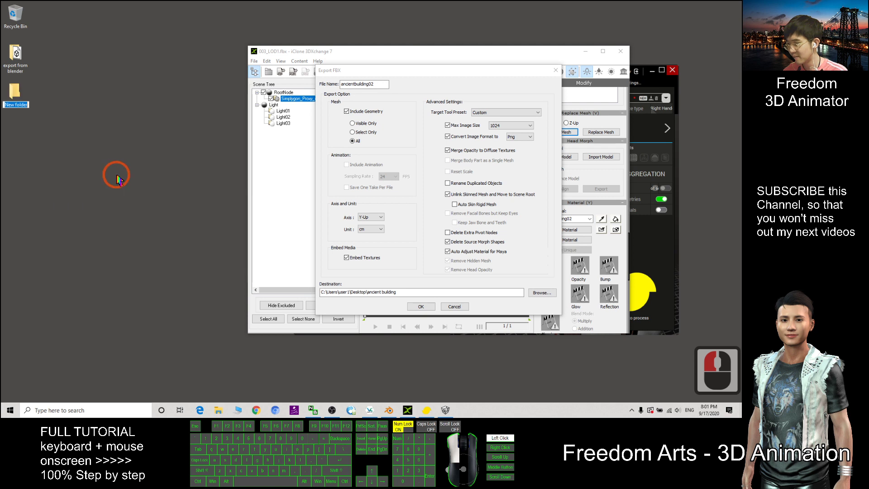
{"action": "type", "text": "ancient"}
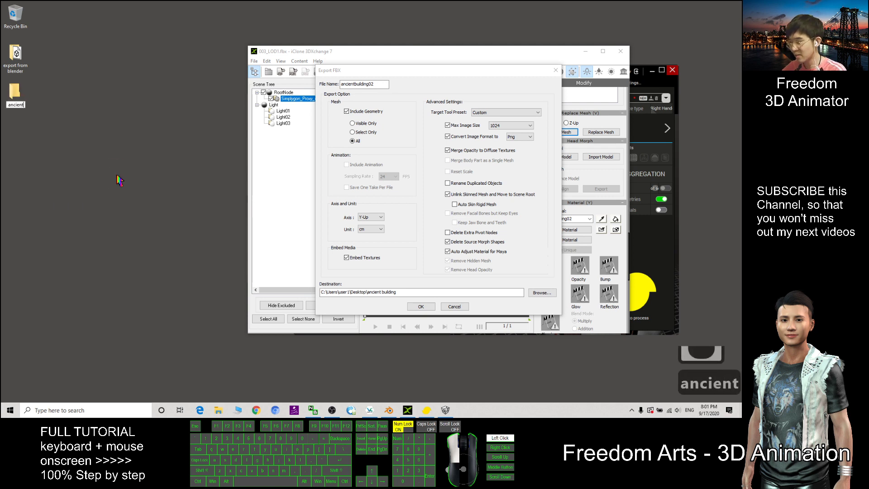
{"action": "type", "text": "building"}
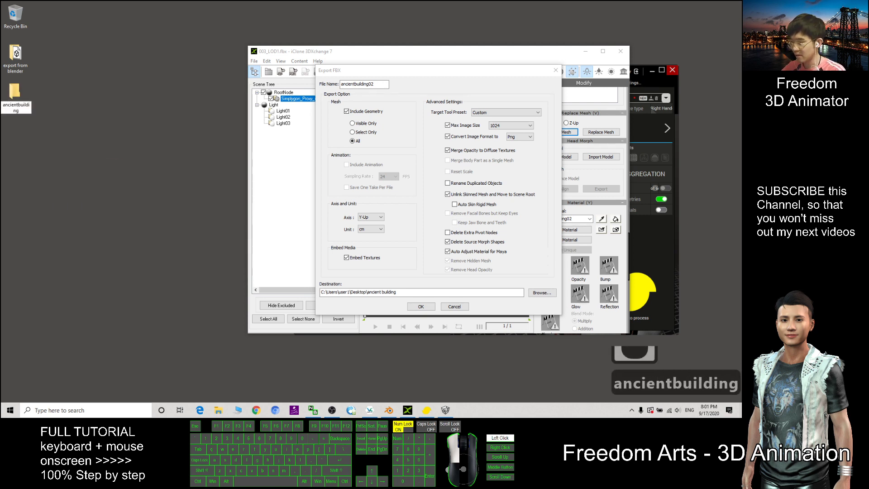
{"action": "left_click", "coordinate": [77, 159]}
{"action": "left_click", "coordinate": [12, 86]}
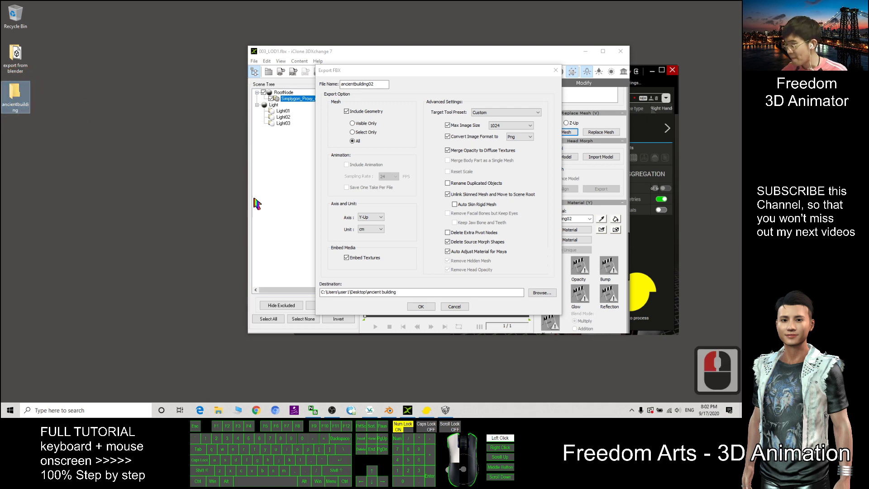
- Switch to SMILE GAME BUILDER and examine the existing building in the ancientbuilding object category
{"action": "left_click", "coordinate": [446, 410]}
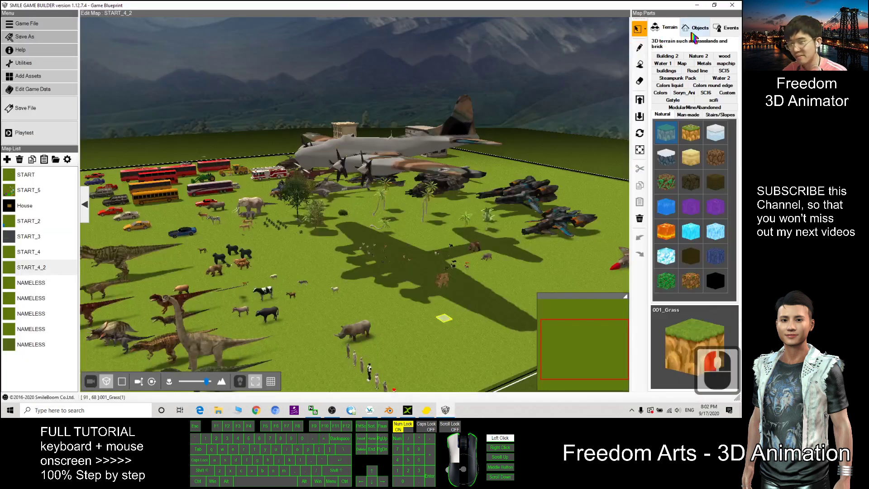
{"action": "left_click", "coordinate": [697, 28]}
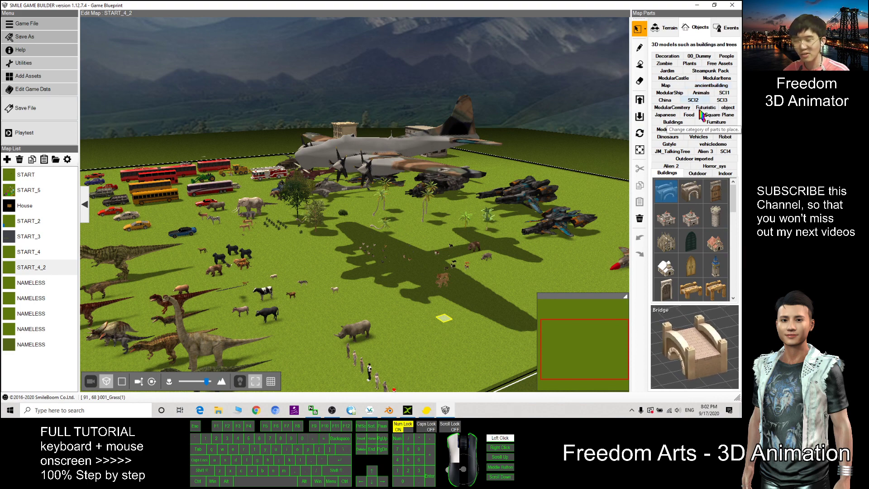
{"action": "left_click", "coordinate": [711, 86]}
{"action": "left_click", "coordinate": [667, 192]}
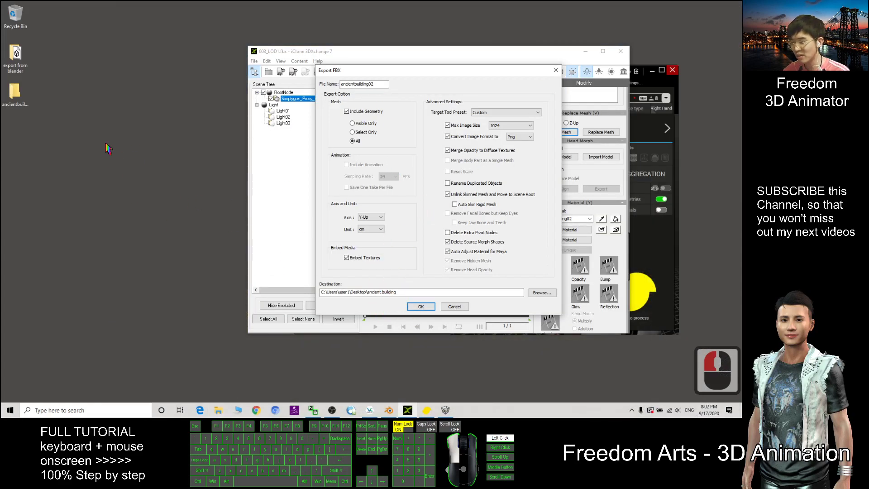
- Copy the path of the desktop's ancientbuilding folder and set it as the FBX export destination
{"action": "left_click", "coordinate": [14, 93]}
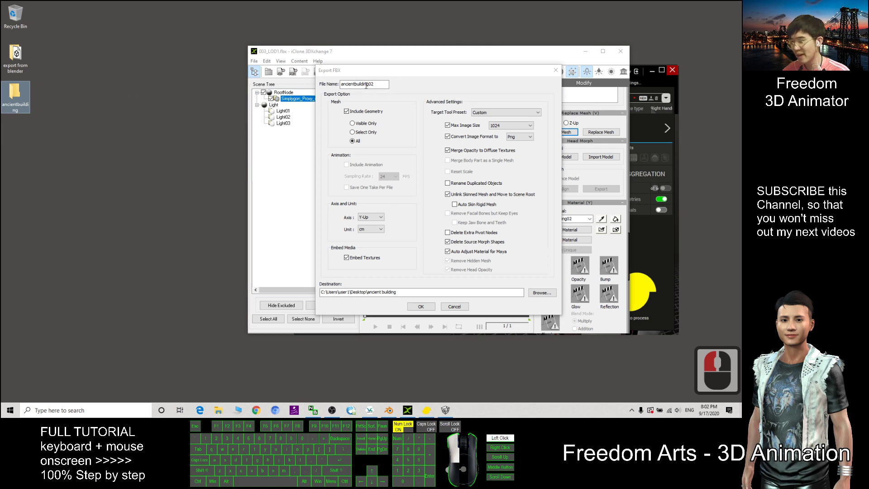
{"action": "double_click", "coordinate": [21, 96]}
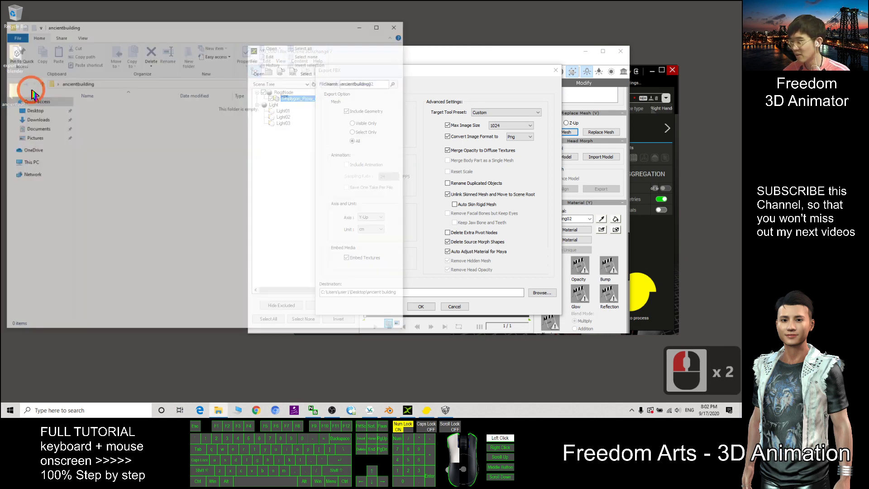
{"action": "left_click_drag", "start_coordinate": [220, 18], "coordinate": [226, 19]}
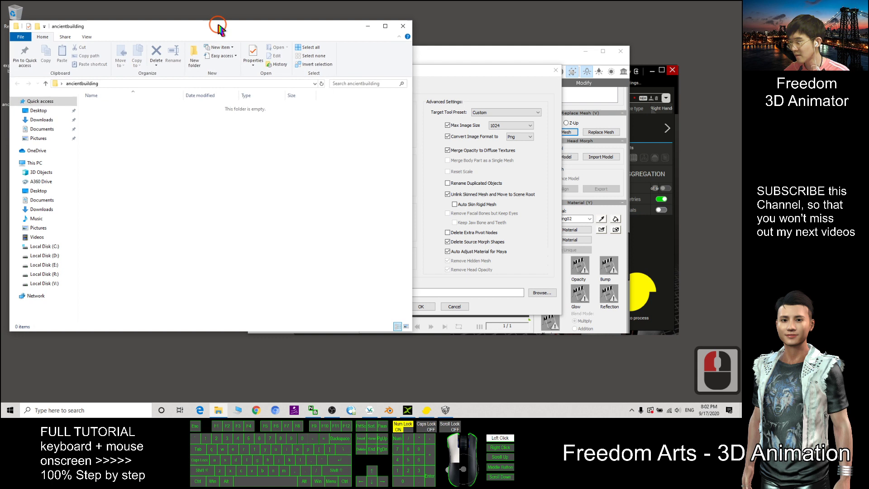
{"action": "left_click", "coordinate": [122, 82]}
{"action": "key", "text": "ctrl+c"}
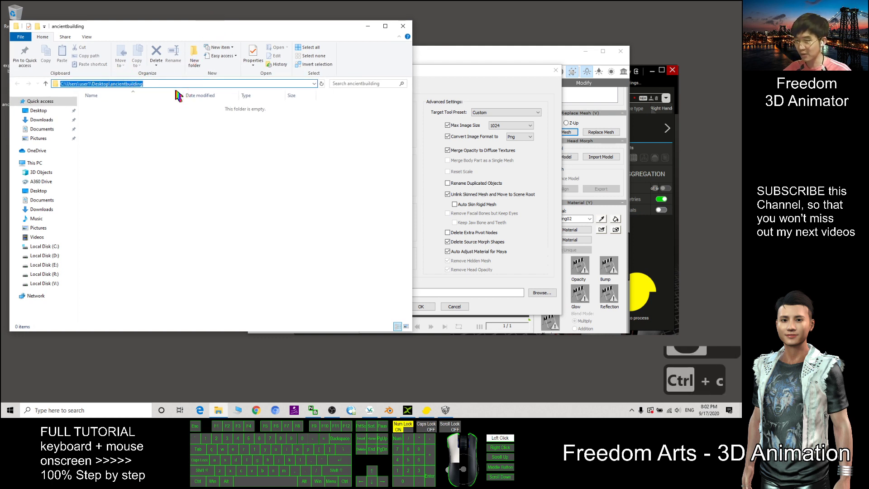
{"action": "left_click", "coordinate": [457, 75]}
{"action": "left_click", "coordinate": [398, 292]}
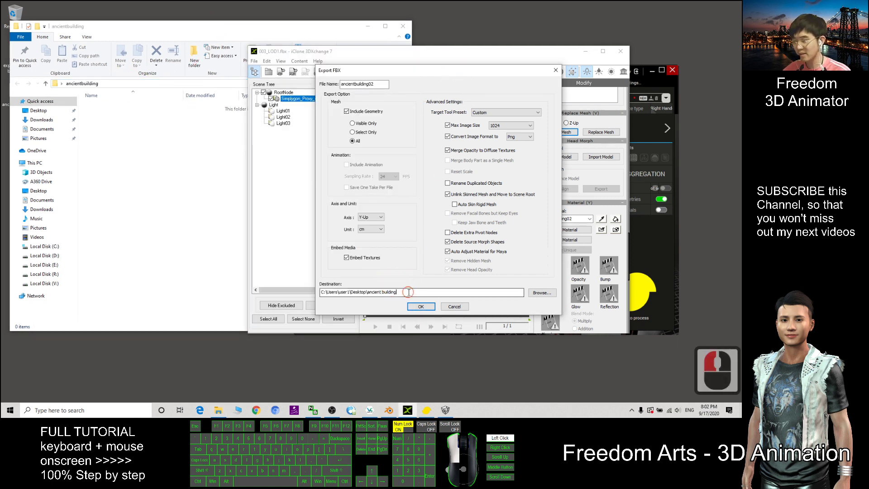
{"action": "key", "text": "ctrl+v"}
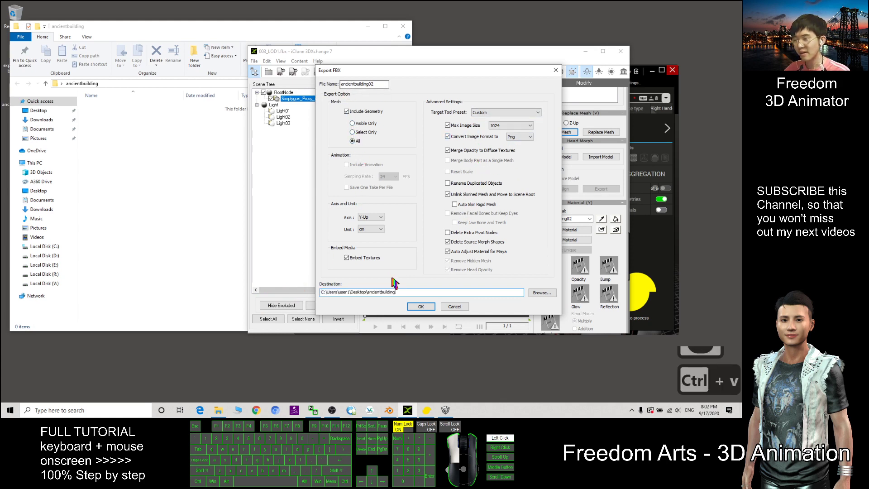
- Run the FBX export and select the exported ancientbuilding02.fbx in its folder
{"action": "left_click", "coordinate": [421, 307]}
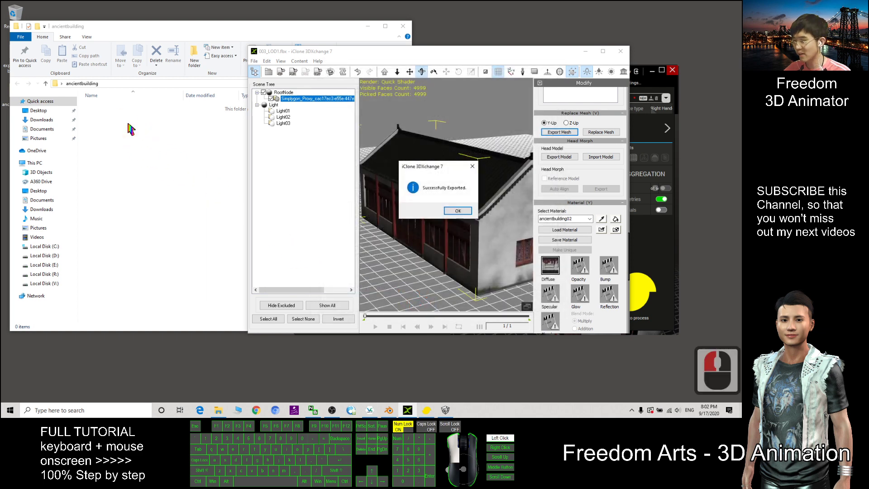
{"action": "left_click", "coordinate": [458, 211]}
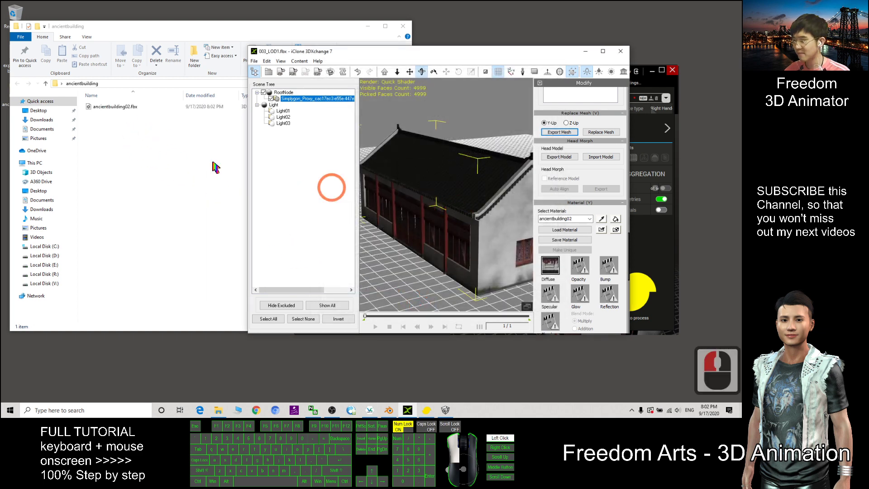
{"action": "double_click", "coordinate": [113, 107]}
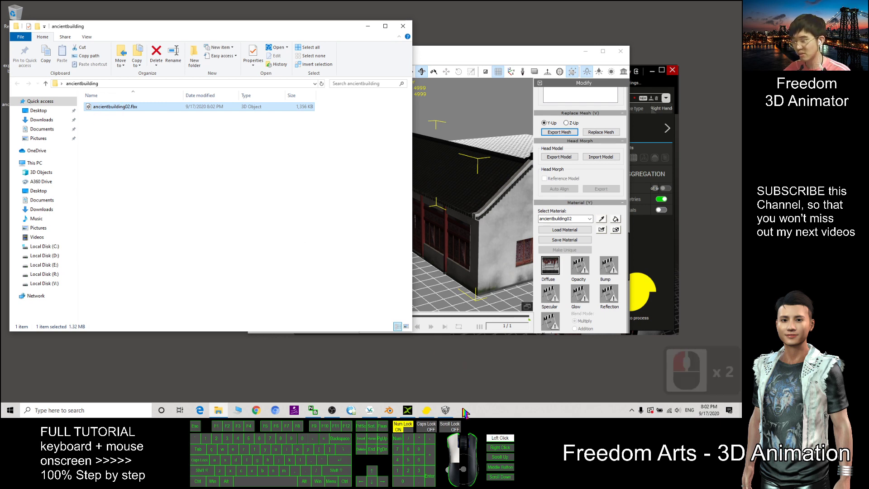
- Switch to SMILE GAME BUILDER and start adding a new asset to the map objects in the resource archive
{"action": "left_click", "coordinate": [445, 410]}
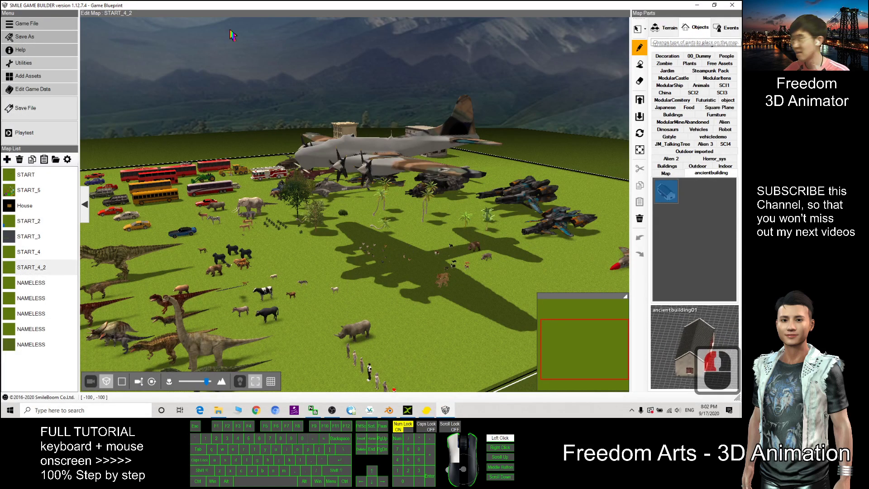
{"action": "left_click", "coordinate": [29, 80]}
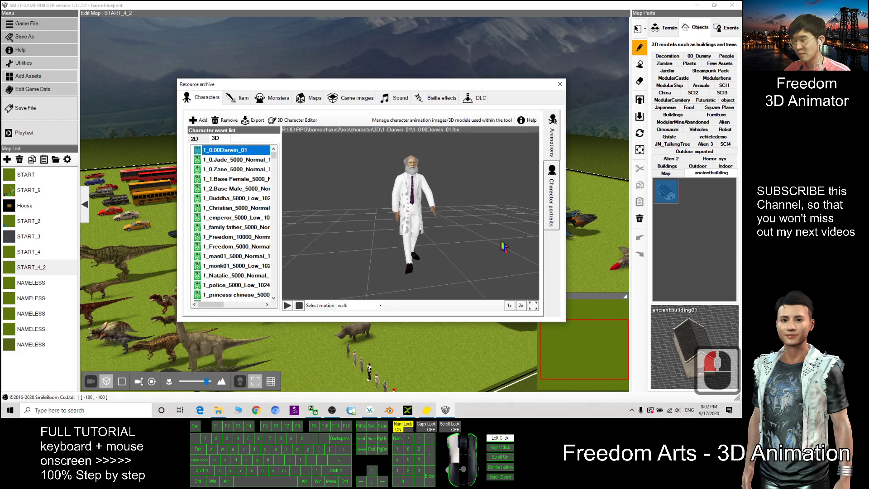
{"action": "left_click", "coordinate": [316, 99]}
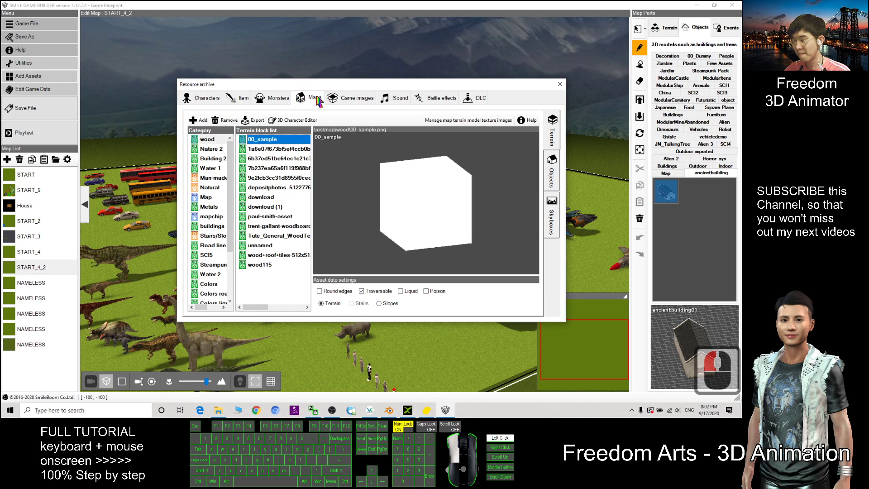
{"action": "left_click", "coordinate": [552, 172]}
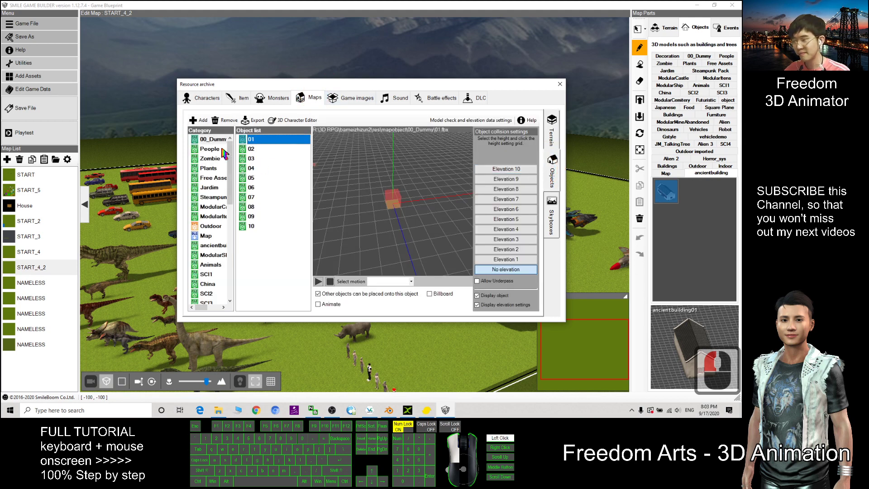
{"action": "left_click", "coordinate": [200, 120]}
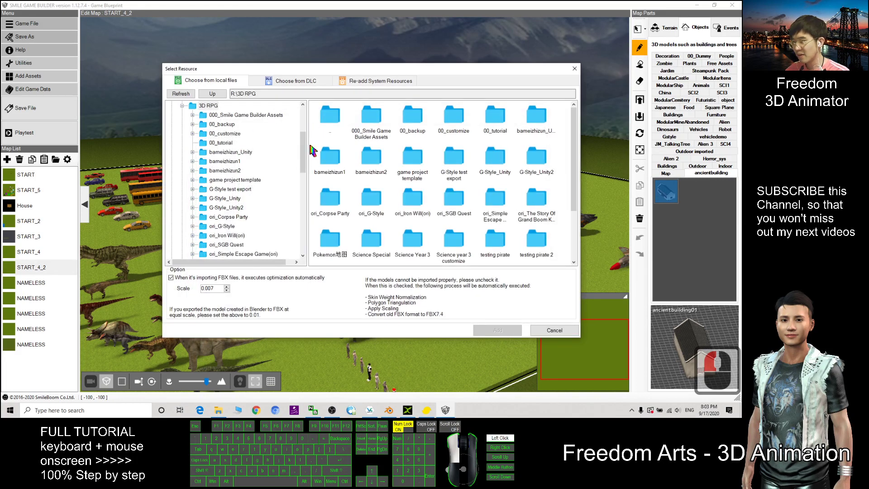
- Choose ancientbuilding02.fbx from the desktop's ancientbuilding folder and set the import scale to 0.010
{"action": "left_click_drag", "start_coordinate": [302, 151], "coordinate": [303, 125]}
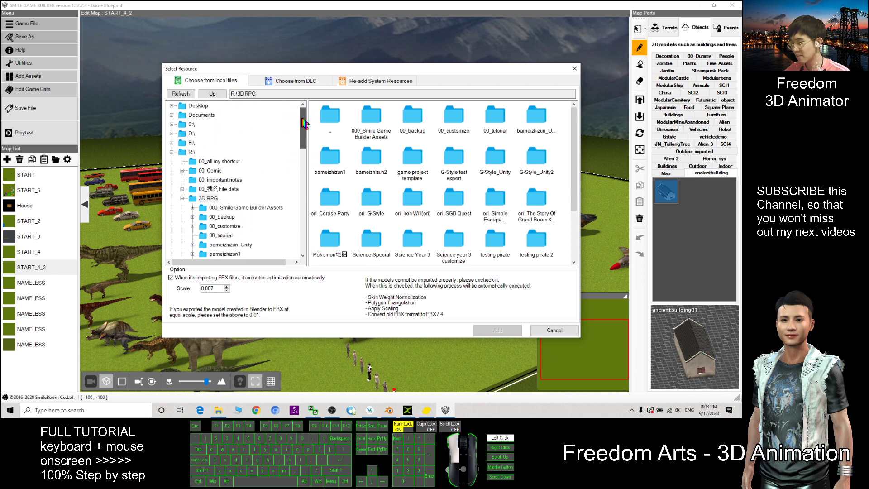
{"action": "double_click", "coordinate": [198, 105]}
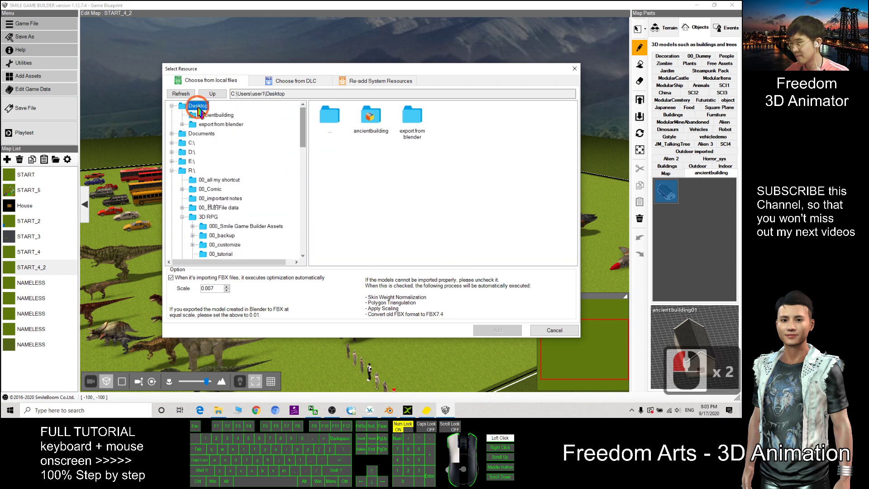
{"action": "left_click", "coordinate": [372, 117]}
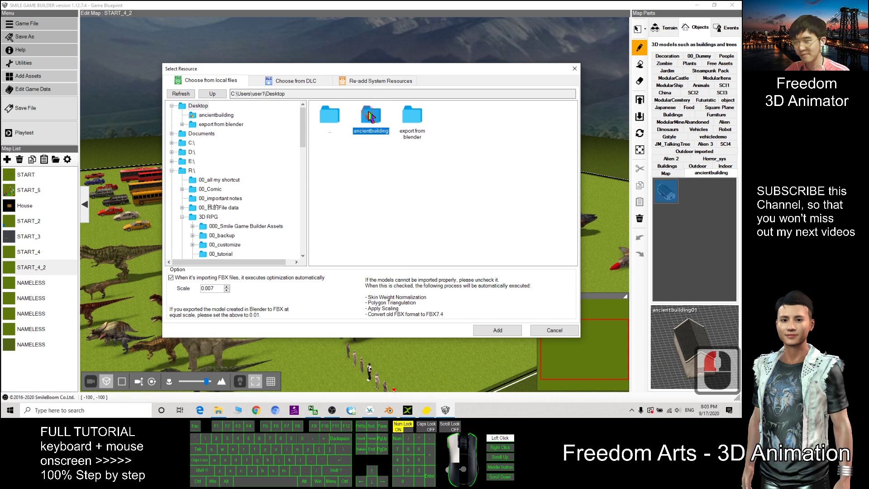
{"action": "double_click", "coordinate": [364, 135]}
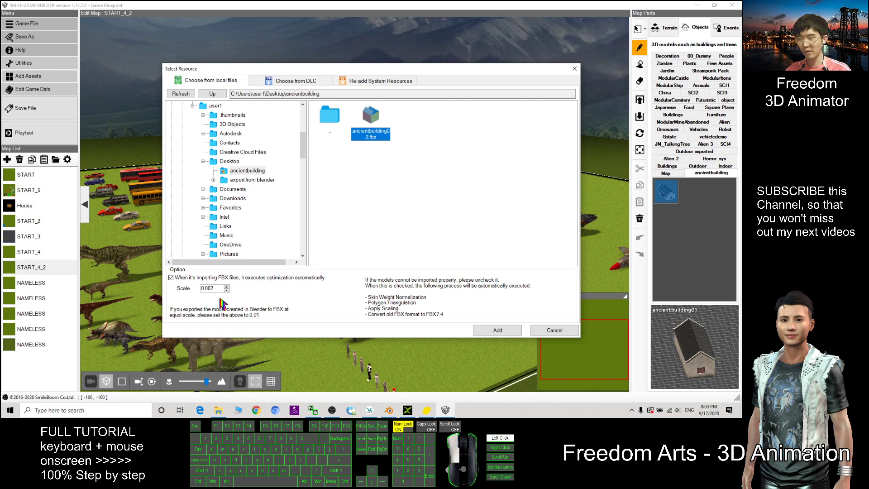
{"action": "double_click", "coordinate": [211, 288]}
{"action": "type", "text": "0."}
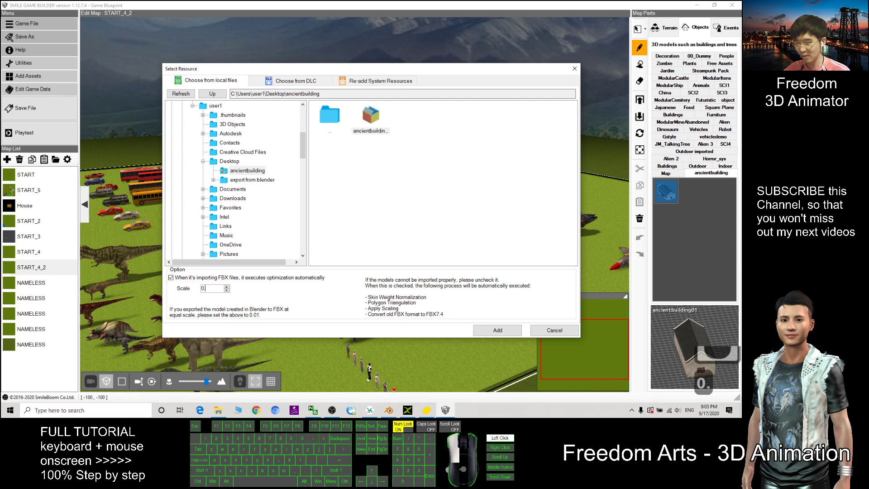
- Try to add ancientbuilding02.fbx with automatic FBX optimization turned off
{"action": "left_click", "coordinate": [306, 278]}
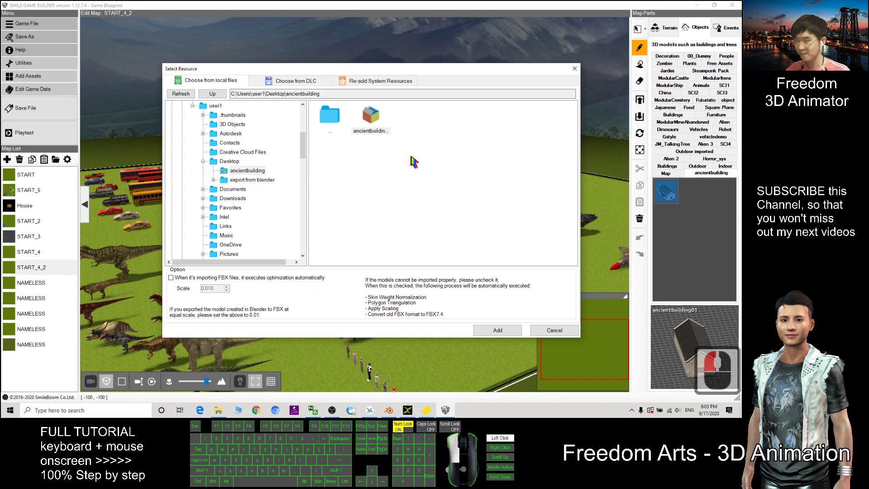
{"action": "left_click", "coordinate": [495, 331]}
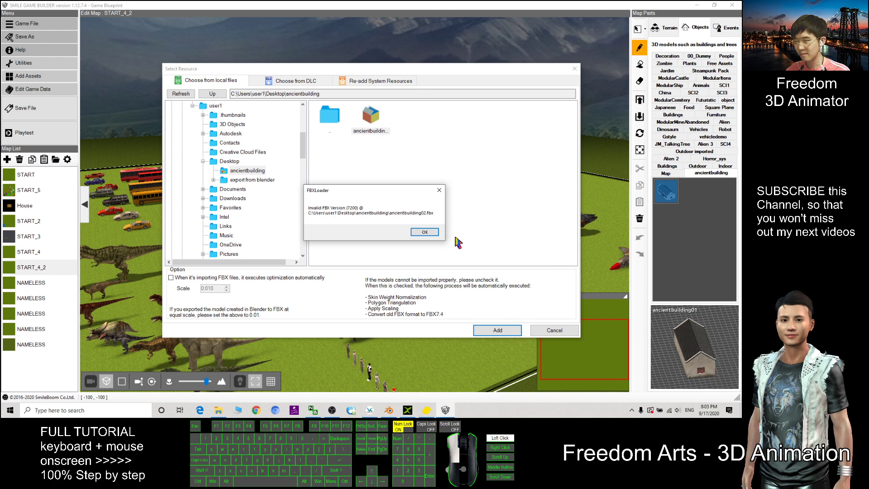
{"action": "left_click", "coordinate": [436, 232]}
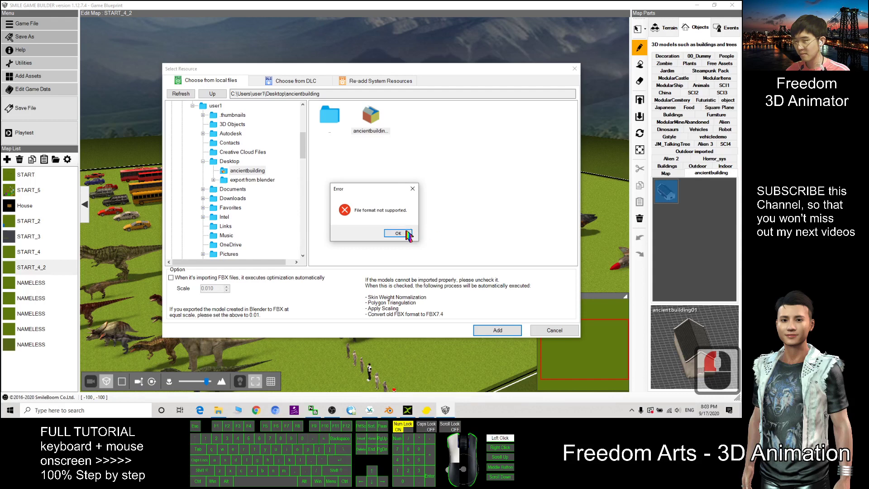
{"action": "left_click", "coordinate": [398, 233]}
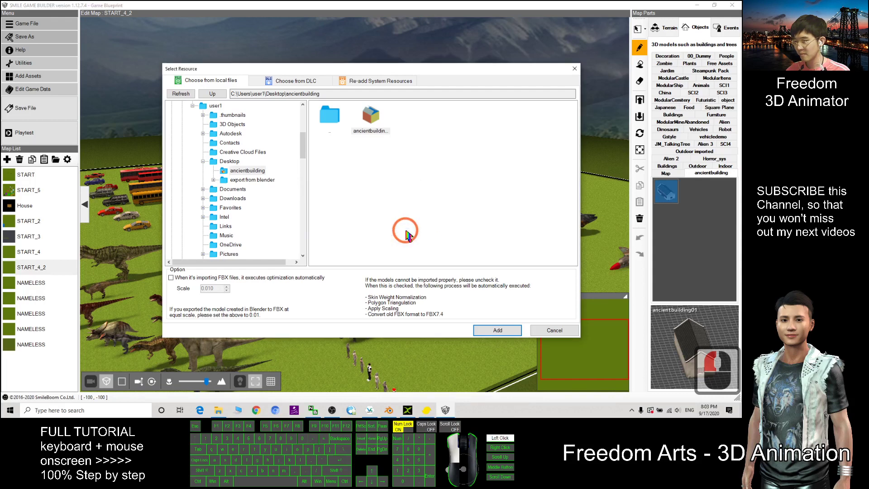
- Turn automatic FBX optimization back on and add ancientbuilding02 as a map object
{"action": "left_click", "coordinate": [171, 278]}
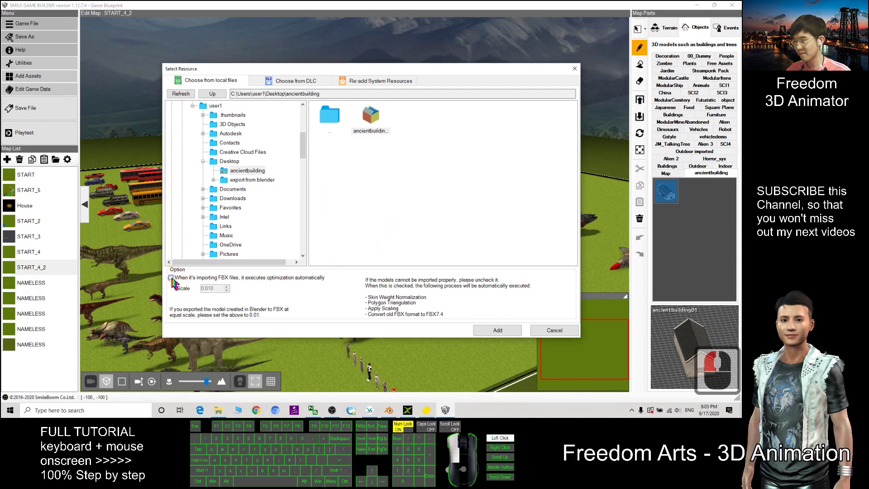
{"action": "left_click", "coordinate": [171, 278]}
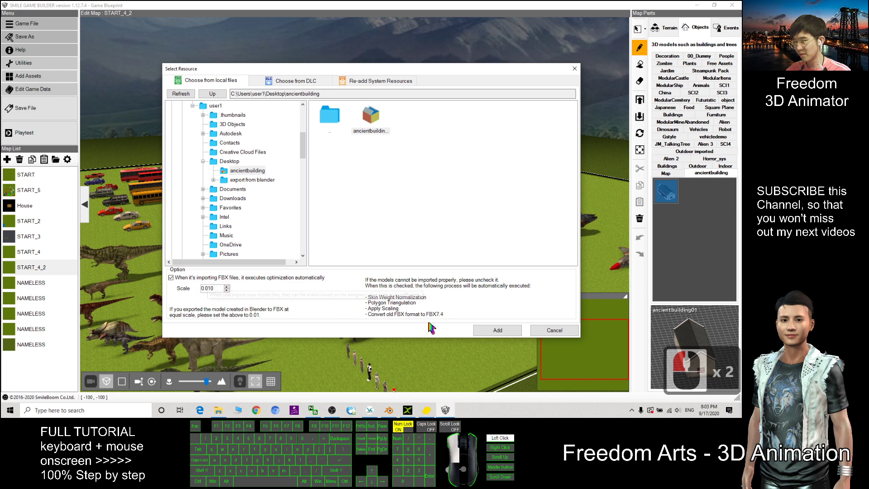
{"action": "left_click", "coordinate": [497, 330]}
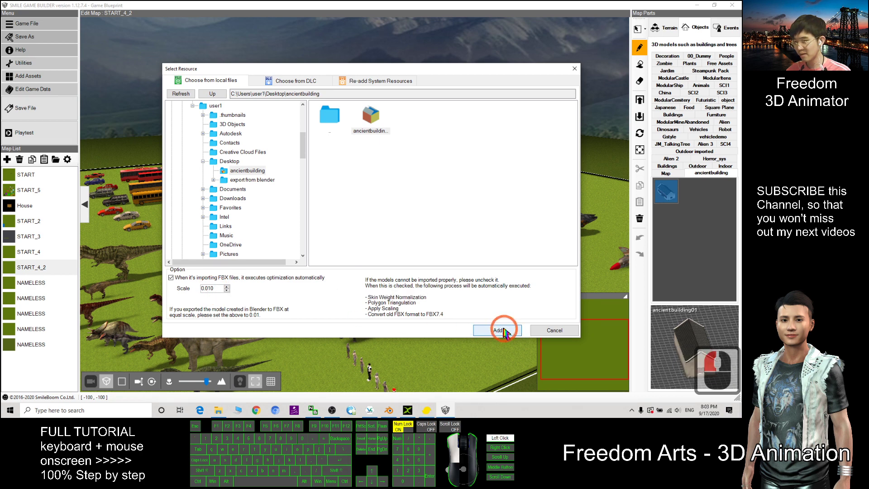
{"action": "double_click", "coordinate": [370, 115]}
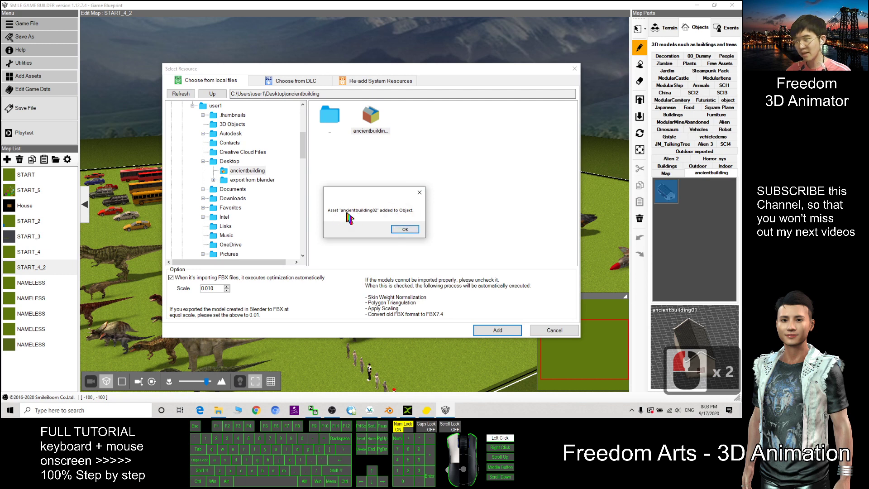
{"action": "left_click", "coordinate": [415, 230]}
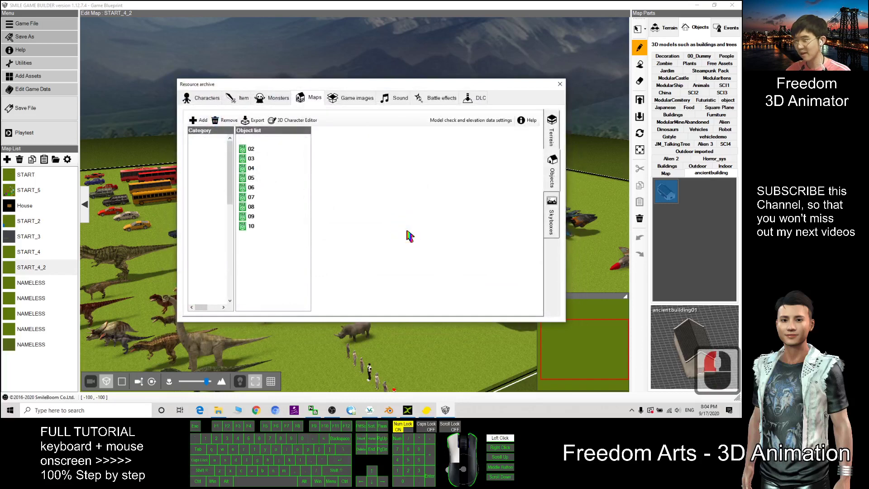